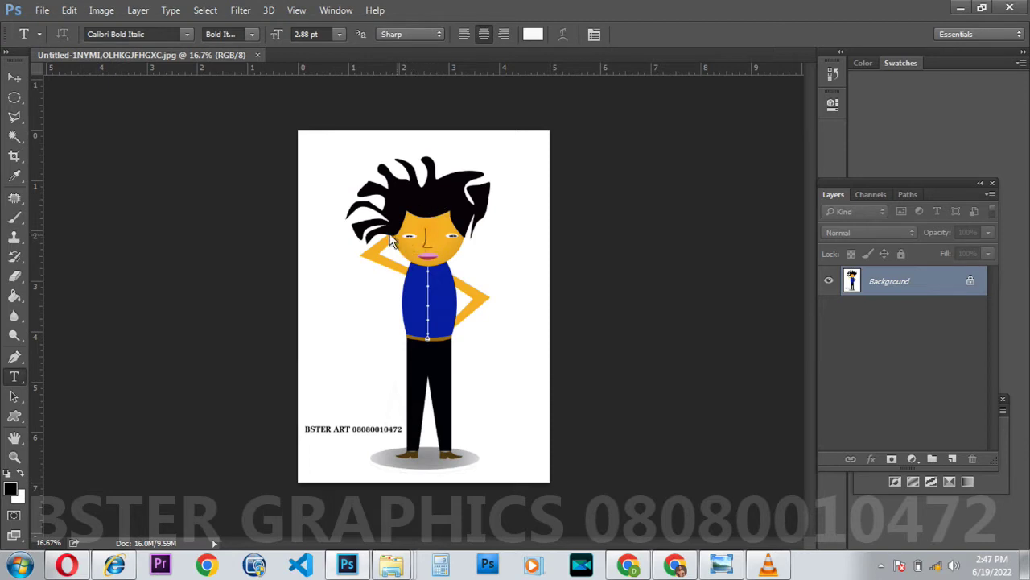
# Step: Close the finished cartoon figure image and bring up the New document dialog
pyautogui.click(258, 55)
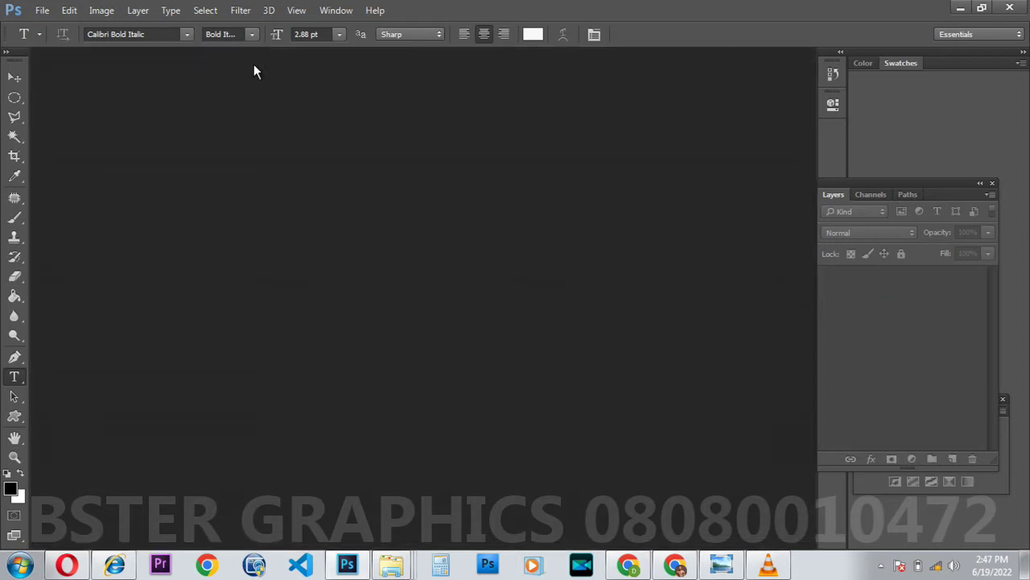
pyautogui.click(294, 112)
pyautogui.hotkey('ctrl', 'n')
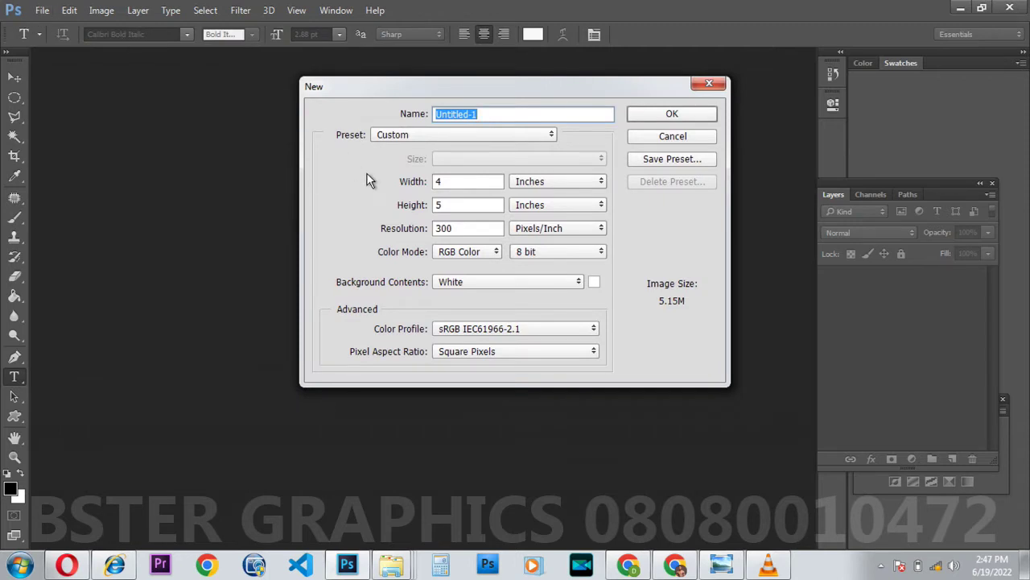
# Step: Create a white document 5 inches wide by 7 inches tall at 300 pixels/inch
pyautogui.moveTo(449, 183); pyautogui.dragTo(429, 182)
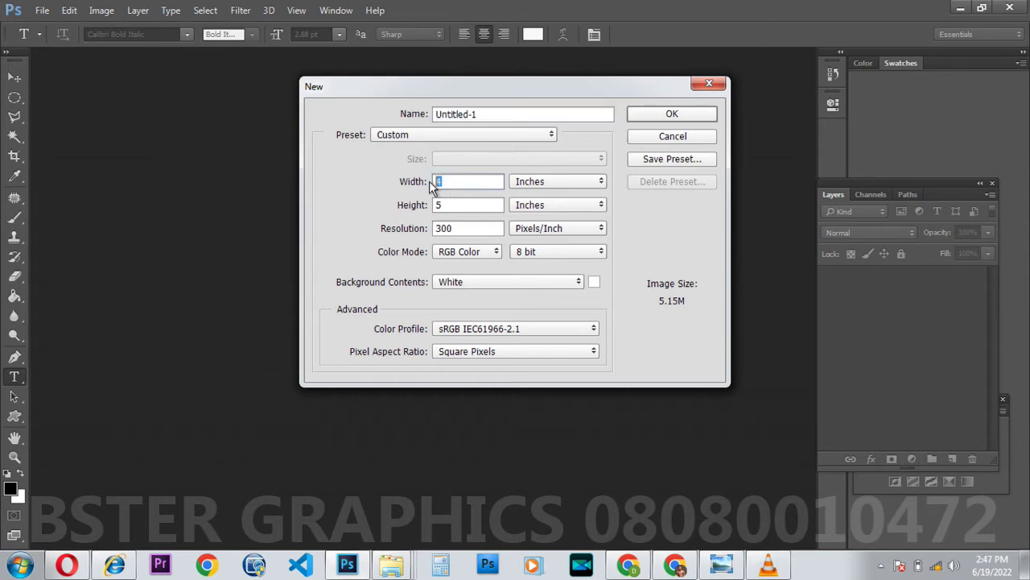
pyautogui.write('7')
pyautogui.press('Tab')
pyautogui.moveTo(440, 187); pyautogui.dragTo(398, 181)
pyautogui.write('5')
pyautogui.moveTo(455, 206); pyautogui.dragTo(416, 206)
pyautogui.write('7')
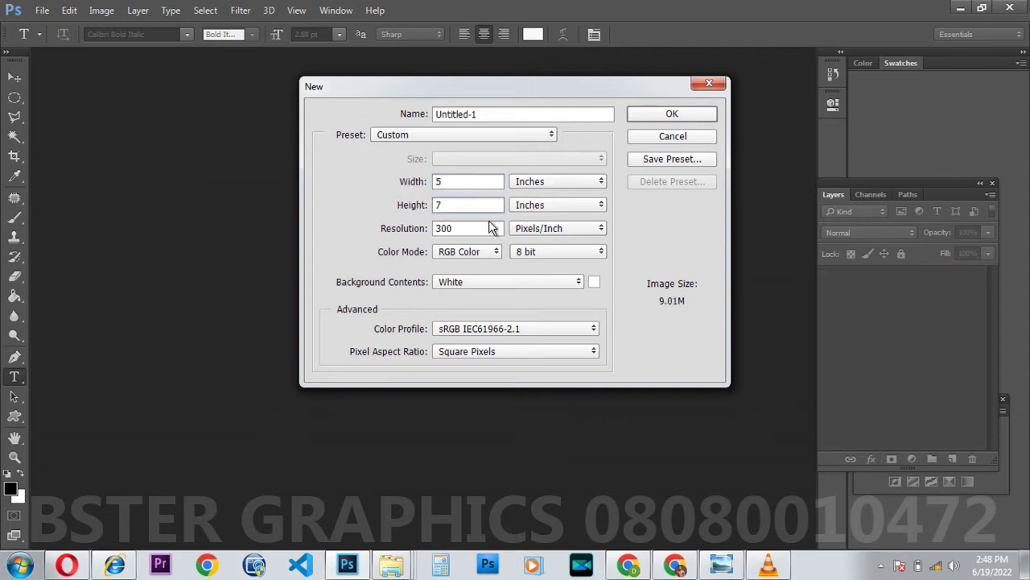
pyautogui.click(658, 119)
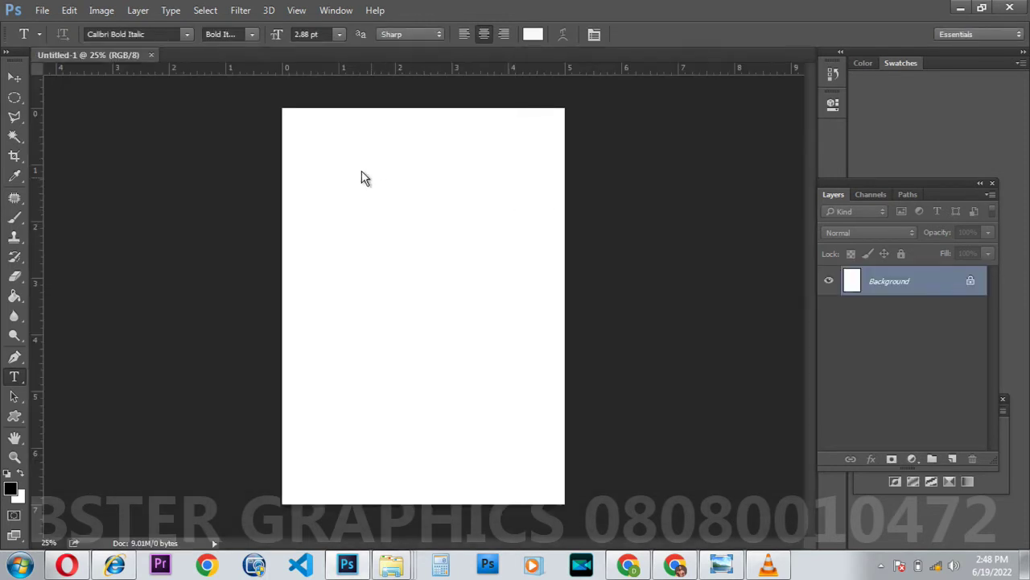
pyautogui.scroll(1, 377, 141)
pyautogui.scroll(2, 377, 142)
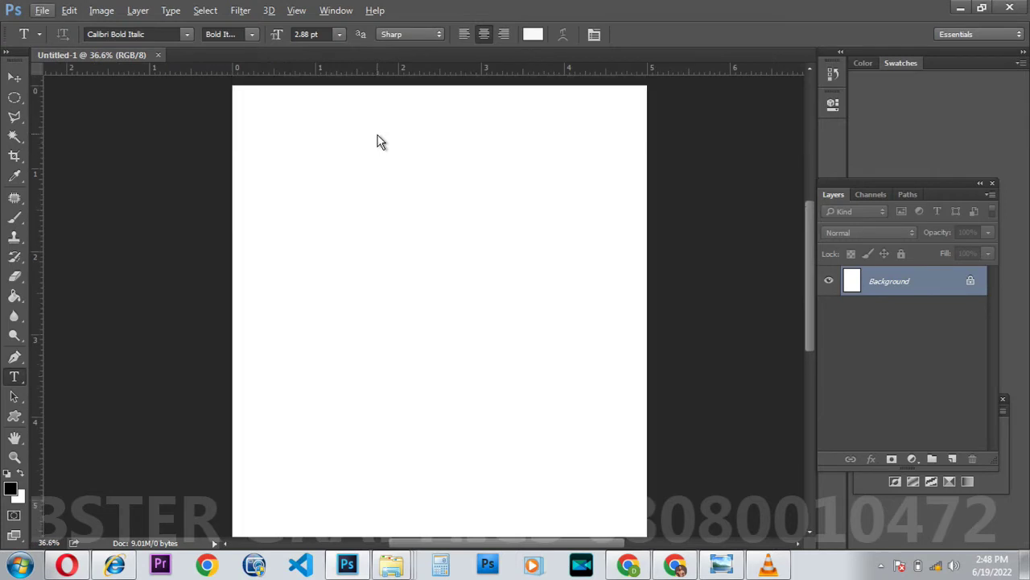
pyautogui.scroll(2, 398, 161)
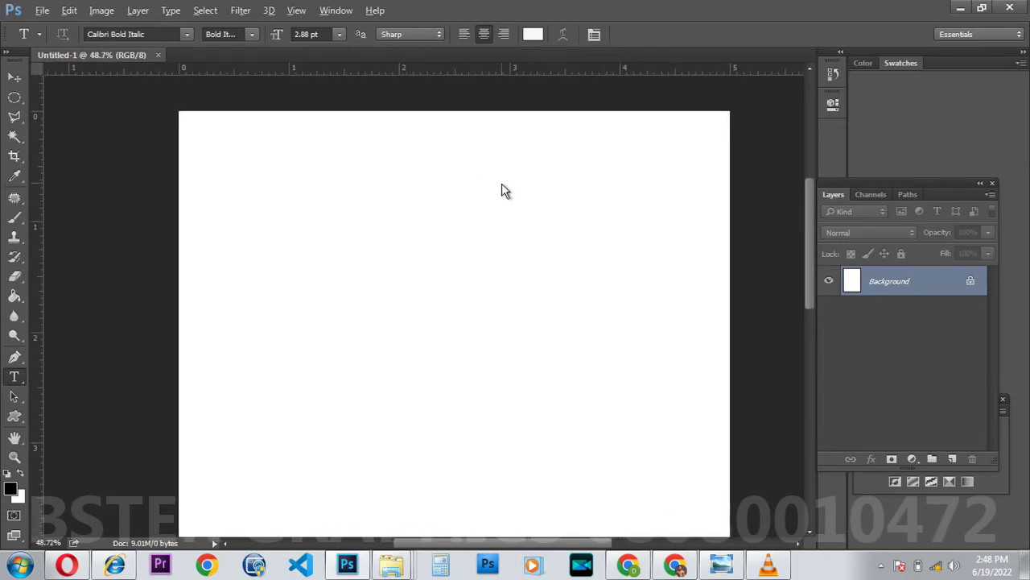
pyautogui.scroll(1, 502, 187)
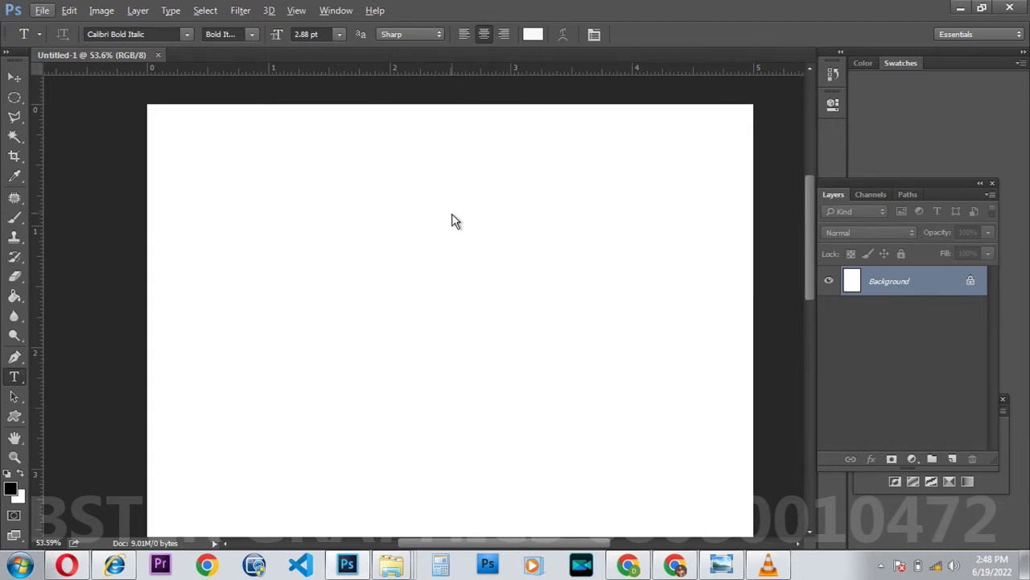
pyautogui.click(14, 98)
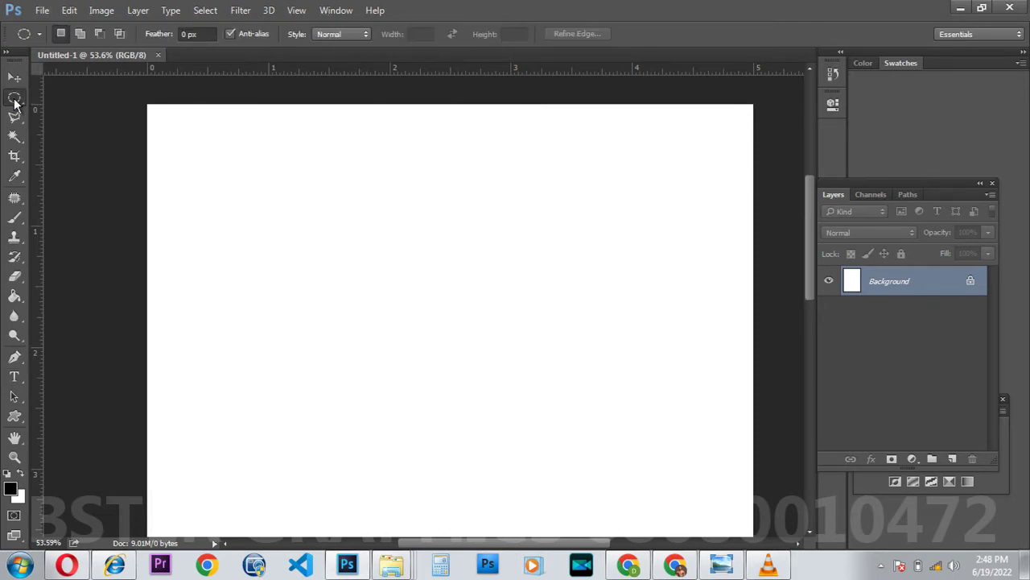
# Step: Draw an oval selection for the head with the Elliptical Marquee Tool
pyautogui.rightClick(14, 101)
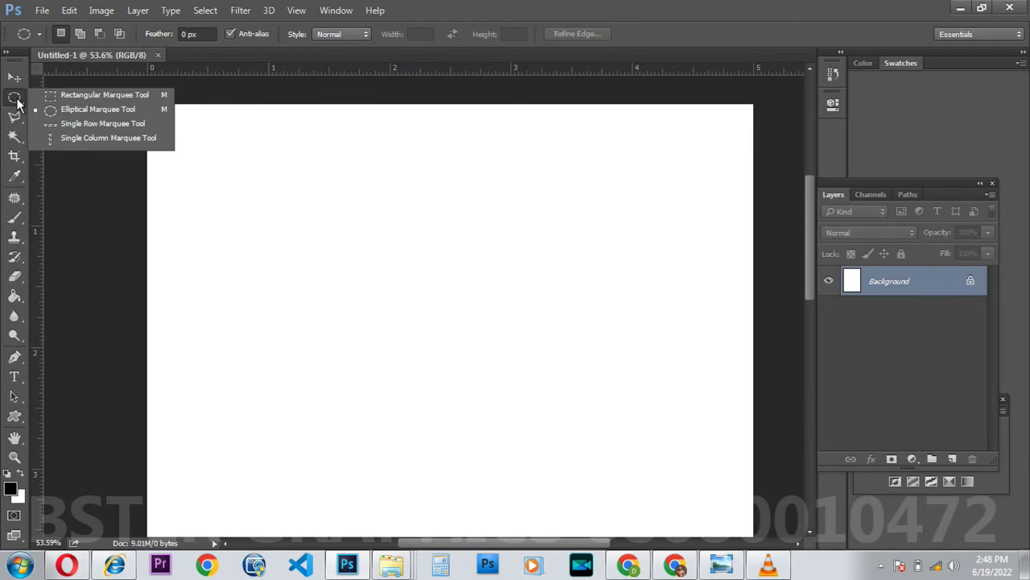
pyautogui.click(15, 100)
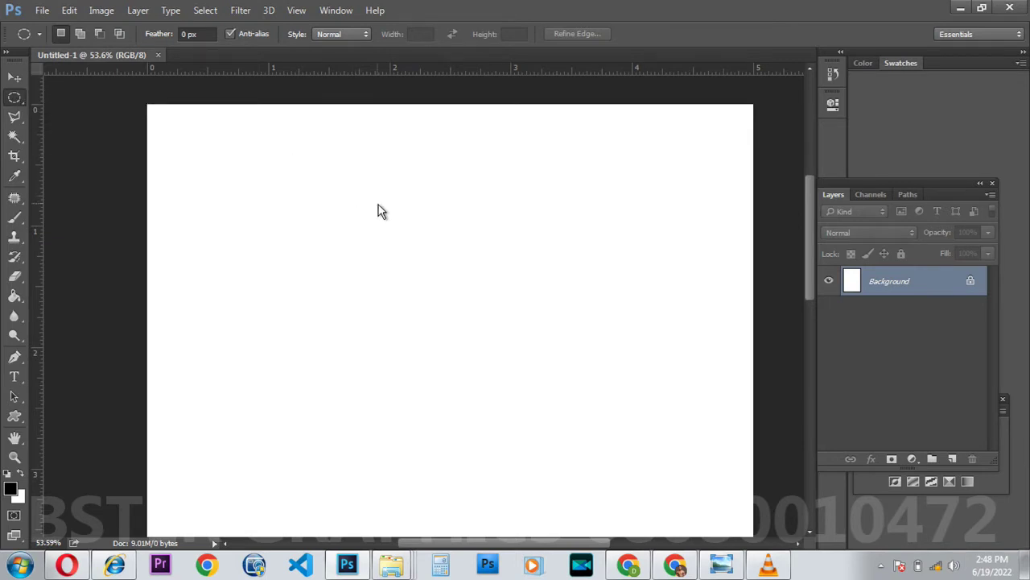
pyautogui.moveTo(377, 195); pyautogui.dragTo(476, 319)
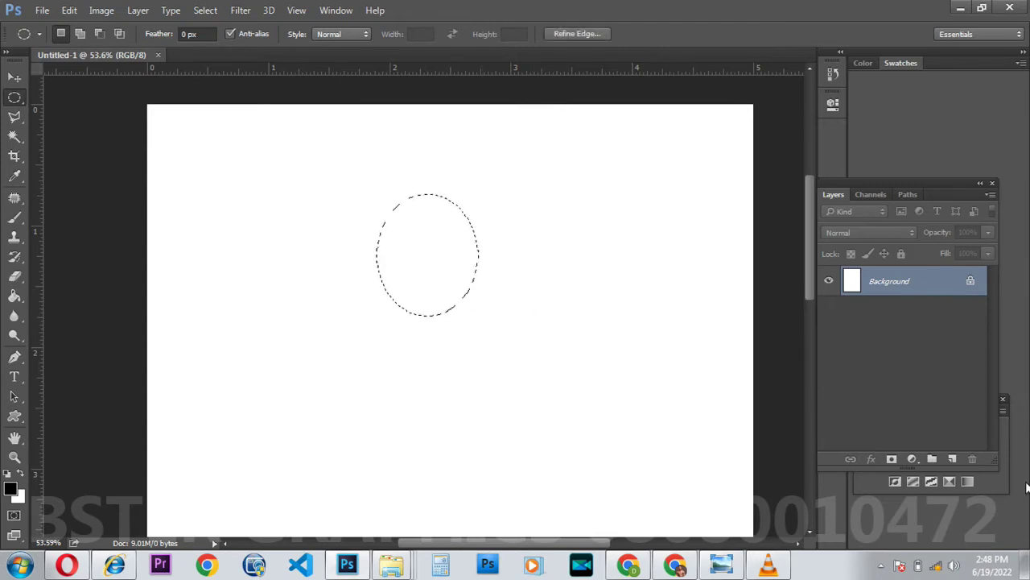
# Step: Add a new empty layer above Background and name it HEAD
pyautogui.click(952, 458)
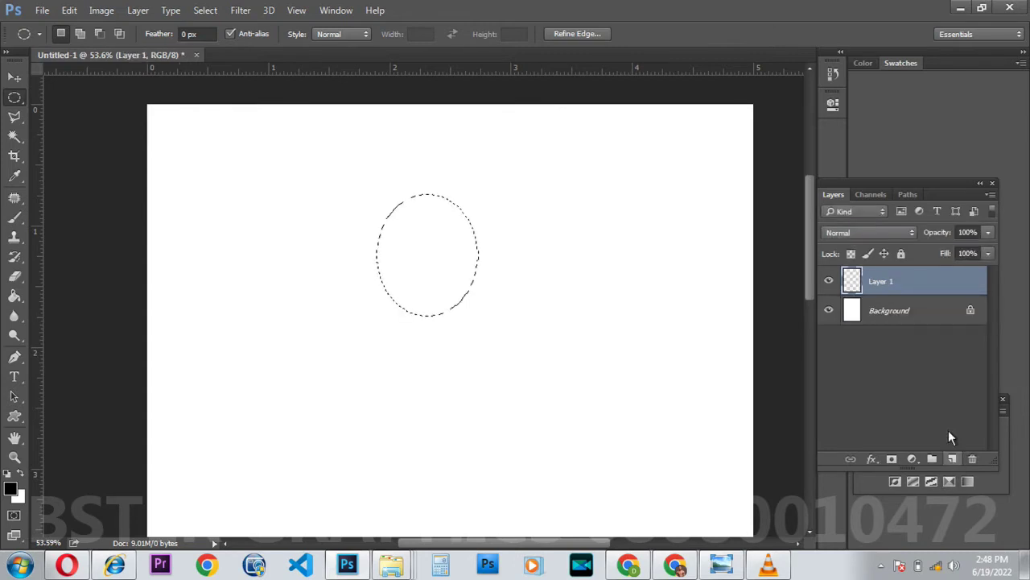
pyautogui.doubleClick(883, 282)
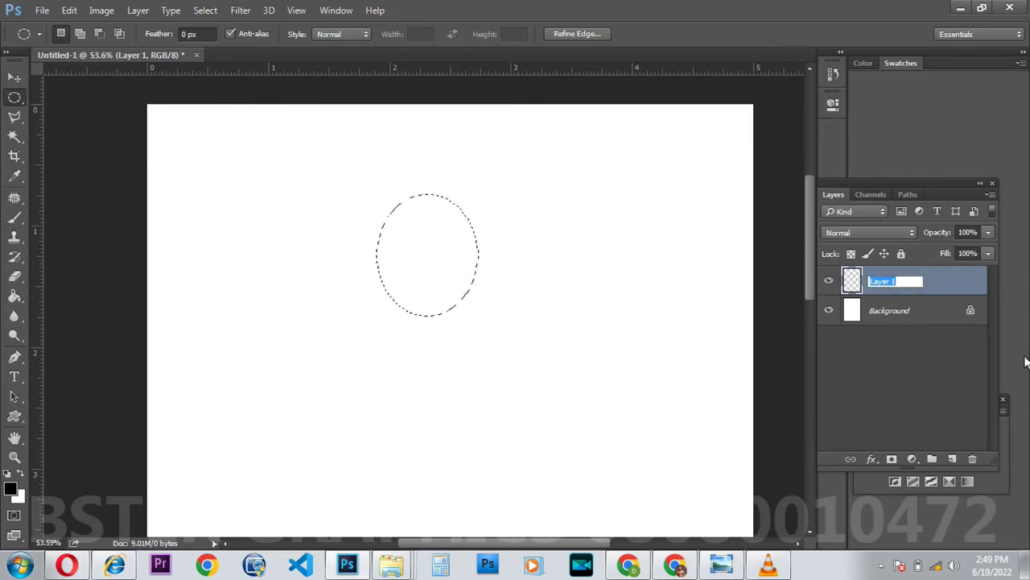
pyautogui.write('HEAD')
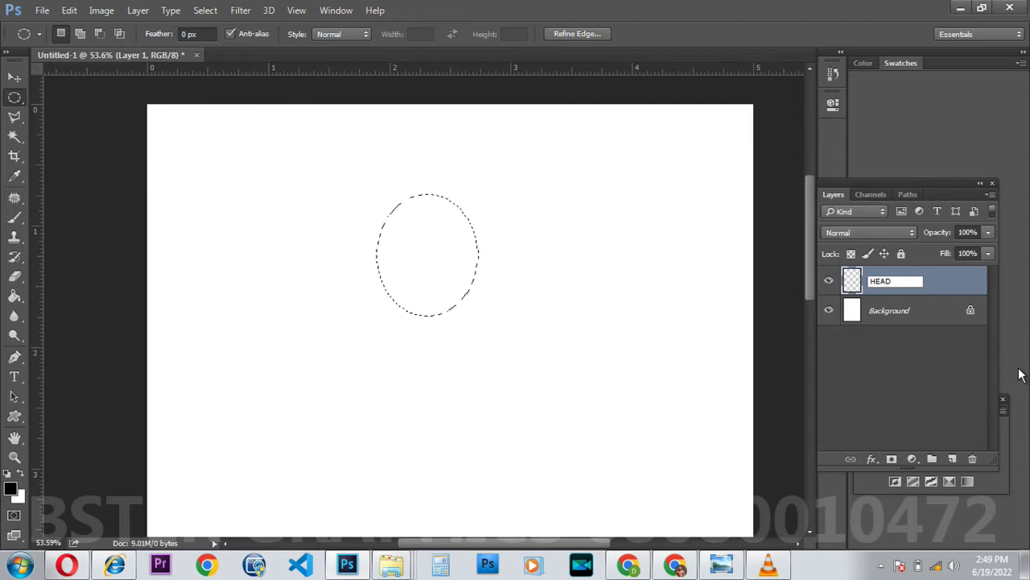
pyautogui.press('Return')
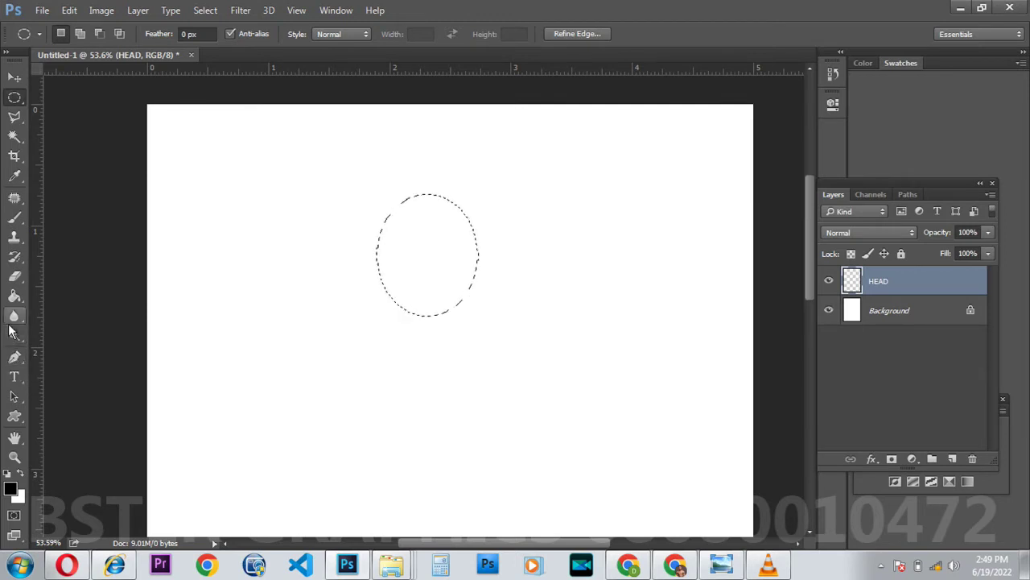
# Step: Set the foreground colour to a dark yellow
pyautogui.click(10, 487)
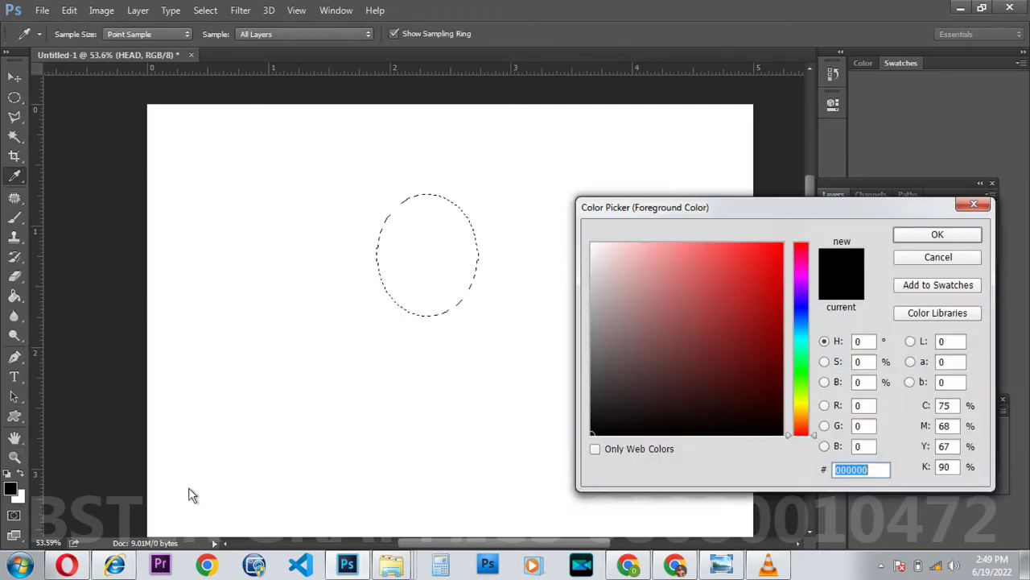
pyautogui.click(802, 410)
pyautogui.click(772, 293)
pyautogui.click(906, 234)
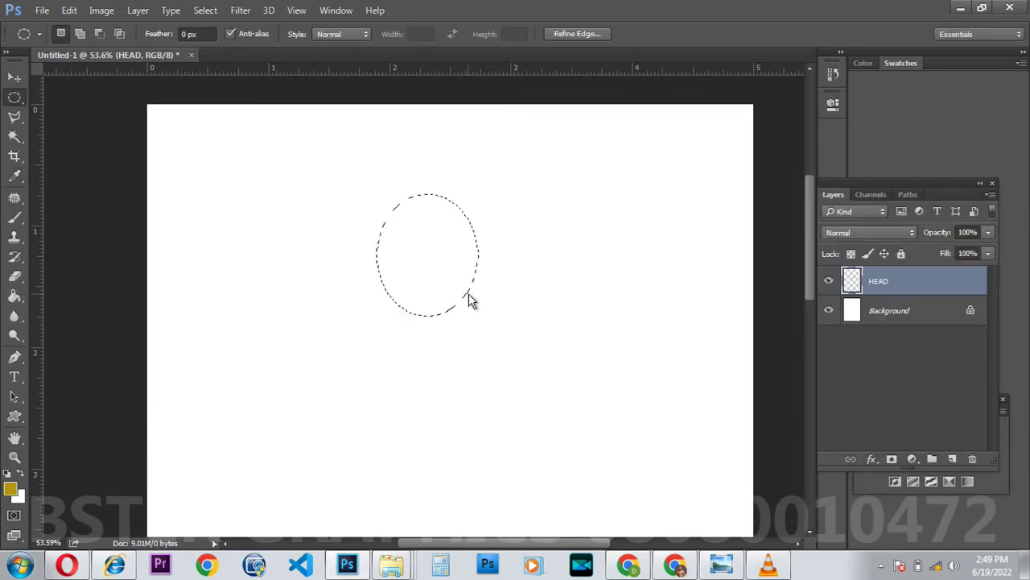
# Step: Fill the head oval with a golden-yellow Solid Color fill layer
pyautogui.click(912, 459)
pyautogui.click(923, 186)
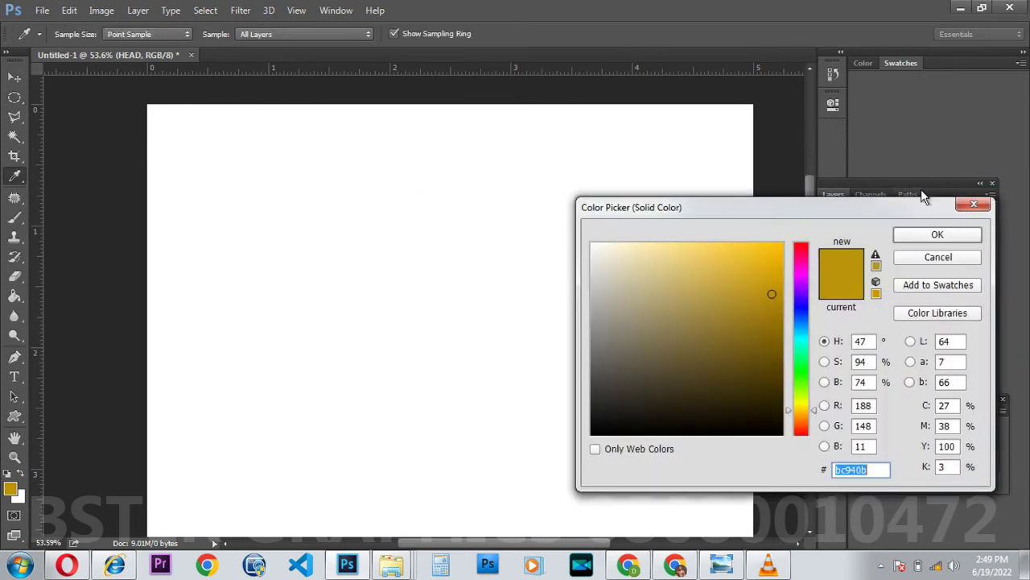
pyautogui.click(776, 276)
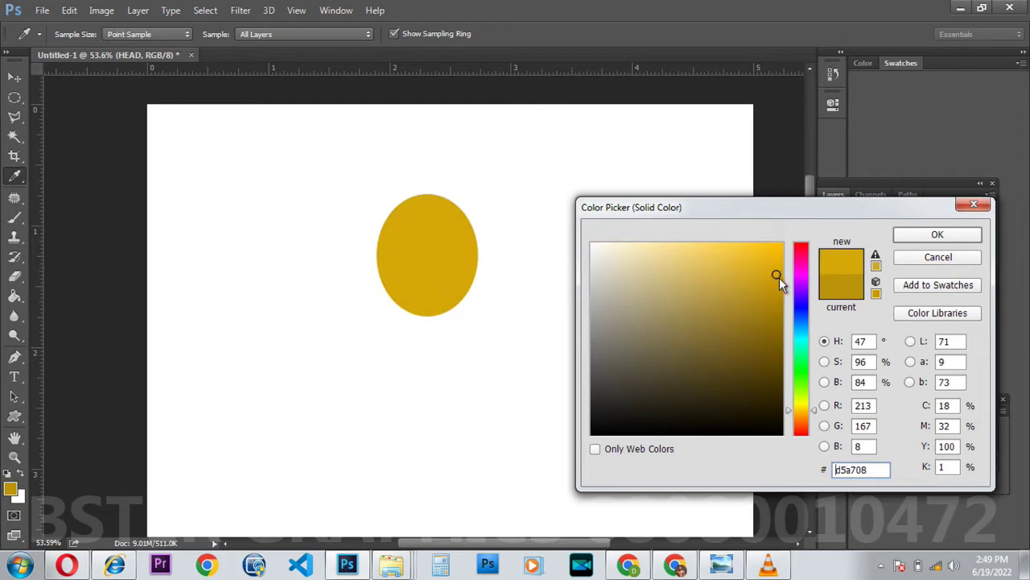
pyautogui.click(780, 273)
pyautogui.click(921, 242)
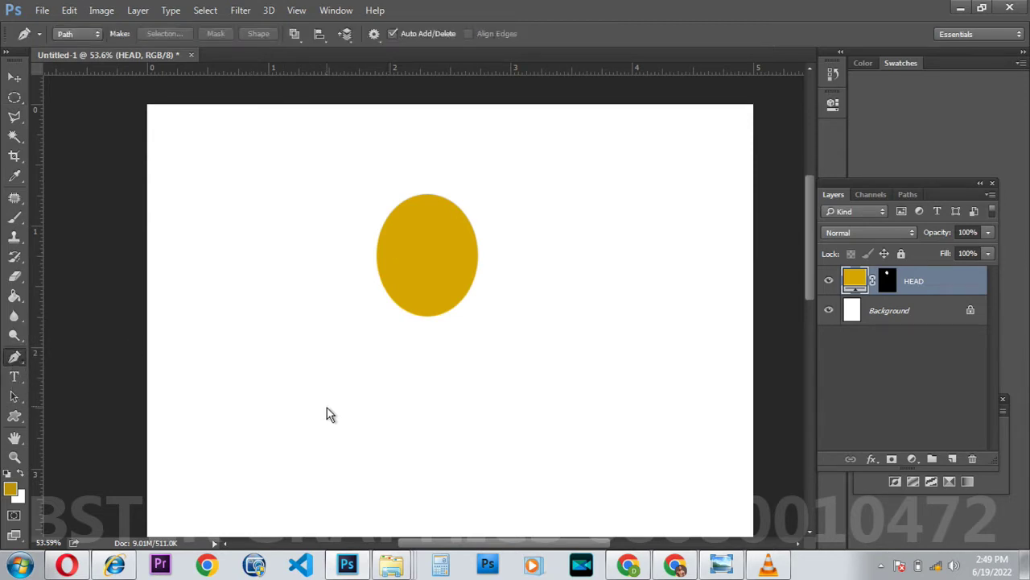
pyautogui.scroll(3, 354, 269)
# Step: Zoom in and start the Pen outline from the head's left, across the top and down the right
pyautogui.scroll(1, 410, 242)
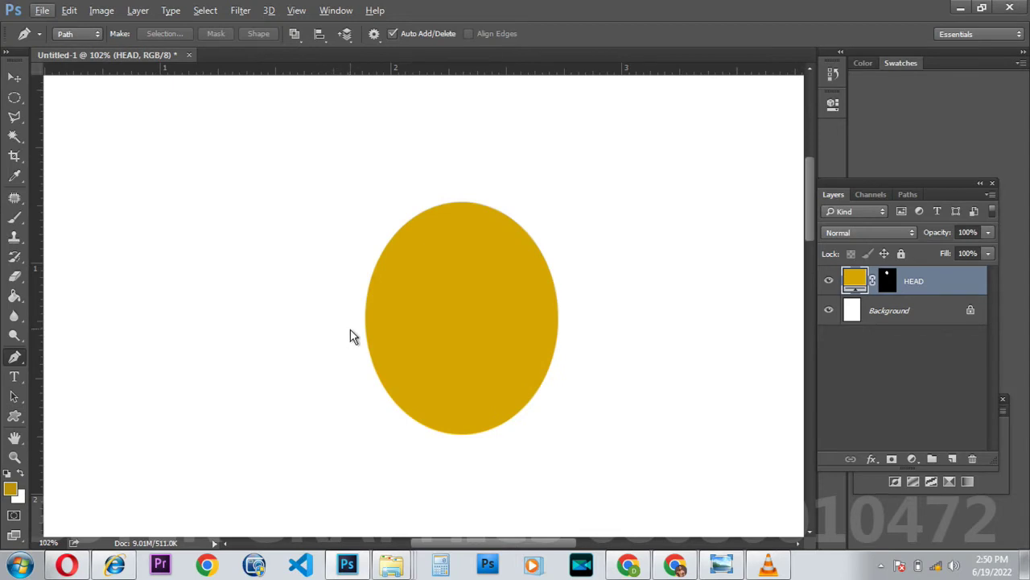
pyautogui.click(351, 329)
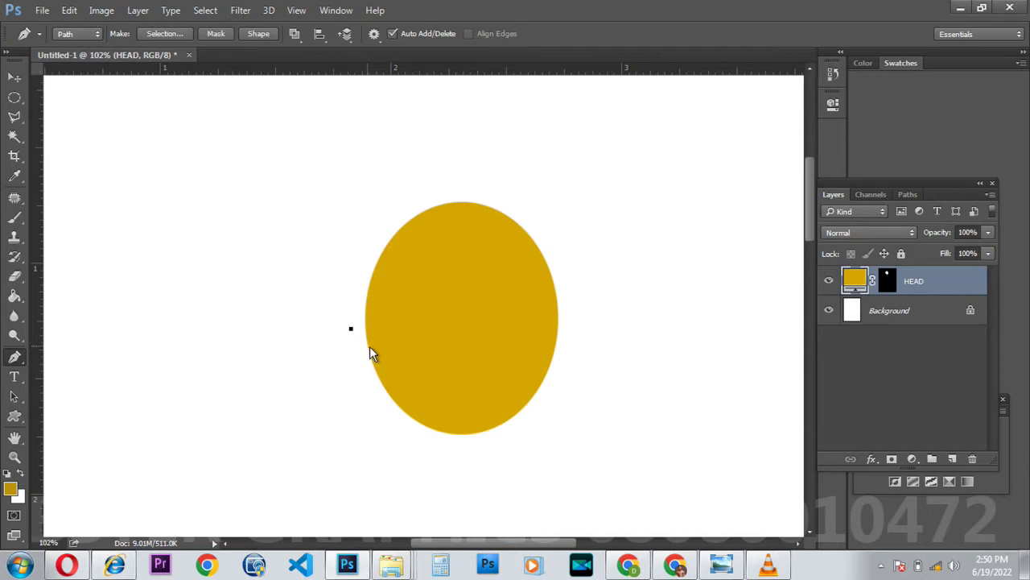
pyautogui.press('alt')
pyautogui.press('alt')
pyautogui.moveTo(386, 252); pyautogui.dragTo(383, 241)
pyautogui.moveTo(514, 253); pyautogui.dragTo(573, 219)
pyautogui.keyDown('alt'); pyautogui.click(515, 255); pyautogui.keyUp('alt')
pyautogui.moveTo(557, 311); pyautogui.dragTo(576, 330)
pyautogui.keyDown('alt'); pyautogui.click(558, 313); pyautogui.keyUp('alt')
pyautogui.moveTo(578, 295); pyautogui.dragTo(578, 253)
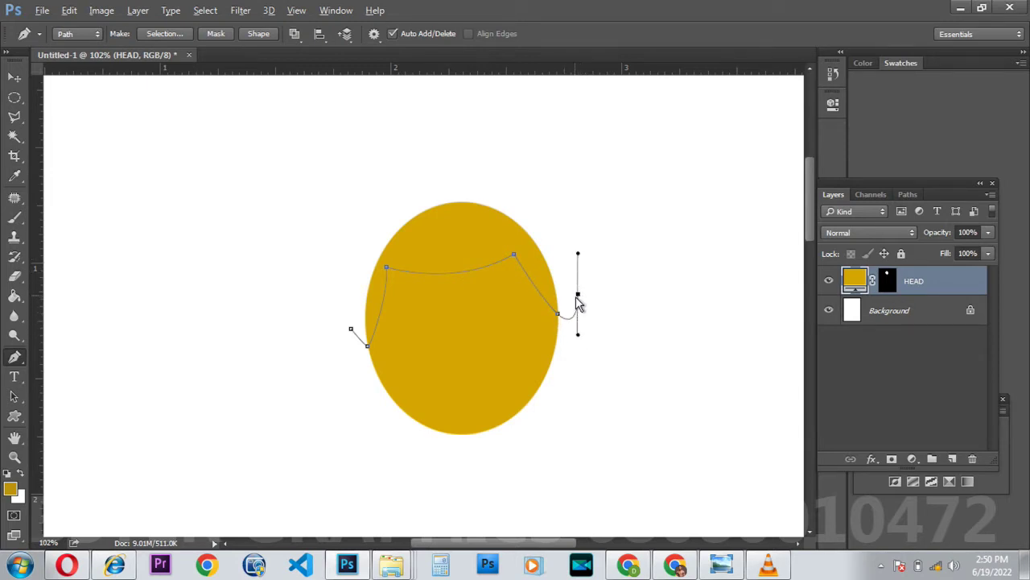
pyautogui.keyDown('alt'); pyautogui.click(578, 294); pyautogui.keyUp('alt')
pyautogui.moveTo(580, 286); pyautogui.dragTo(596, 235)
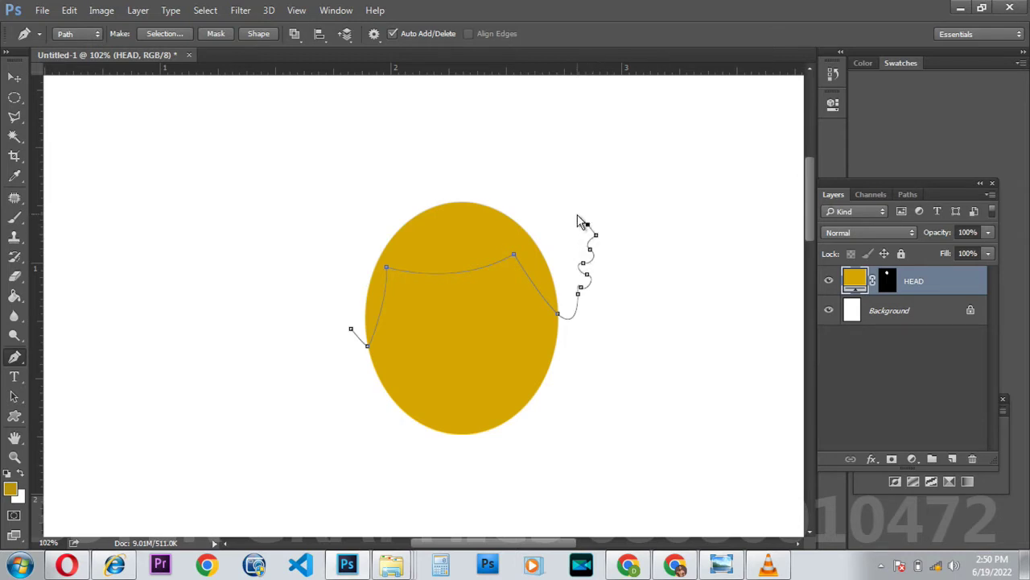
# Step: Continue the wavy curls up the right, across the top and down the left, closing the path
pyautogui.moveTo(585, 209); pyautogui.dragTo(574, 209)
pyautogui.moveTo(556, 196); pyautogui.dragTo(339, 198)
pyautogui.click(531, 177)
pyautogui.click(481, 163)
pyautogui.click(467, 163)
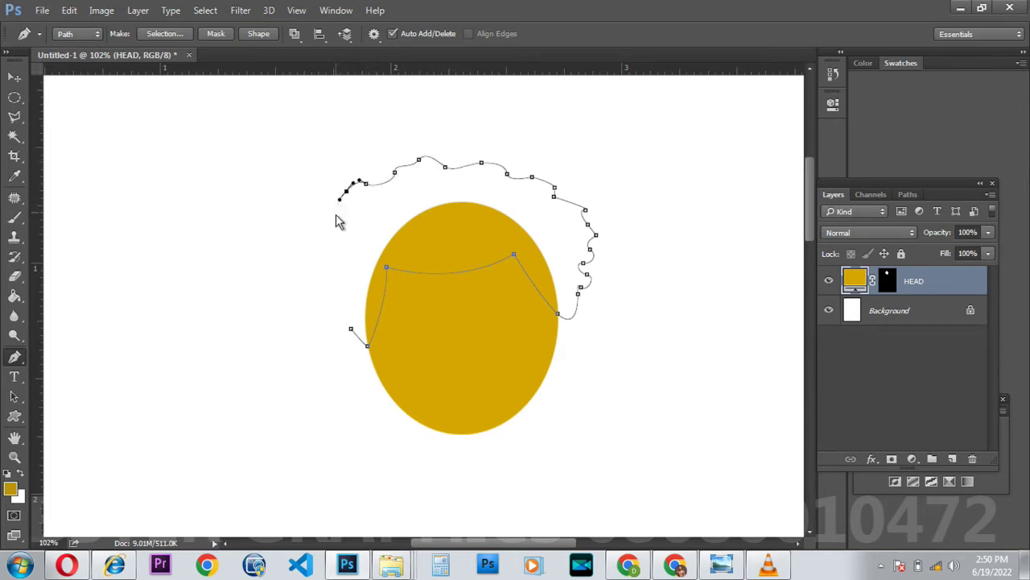
pyautogui.click(335, 216)
pyautogui.moveTo(318, 239); pyautogui.dragTo(326, 306)
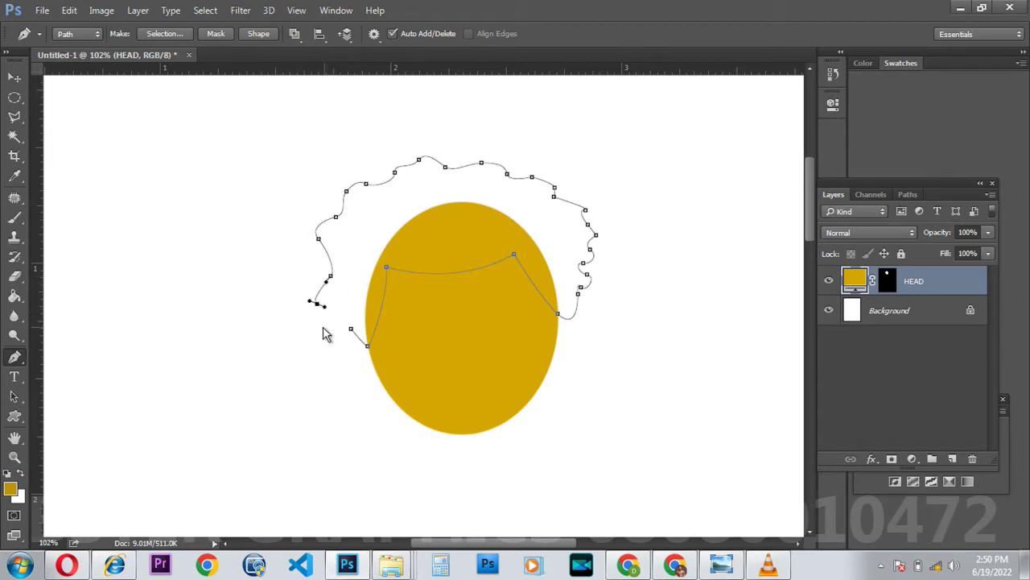
pyautogui.click(320, 322)
pyautogui.moveTo(333, 327); pyautogui.dragTo(340, 325)
pyautogui.click(351, 330)
# Step: Fill the hair path with a near-black #030200 Solid Color layer and hide the path
pyautogui.click(912, 459)
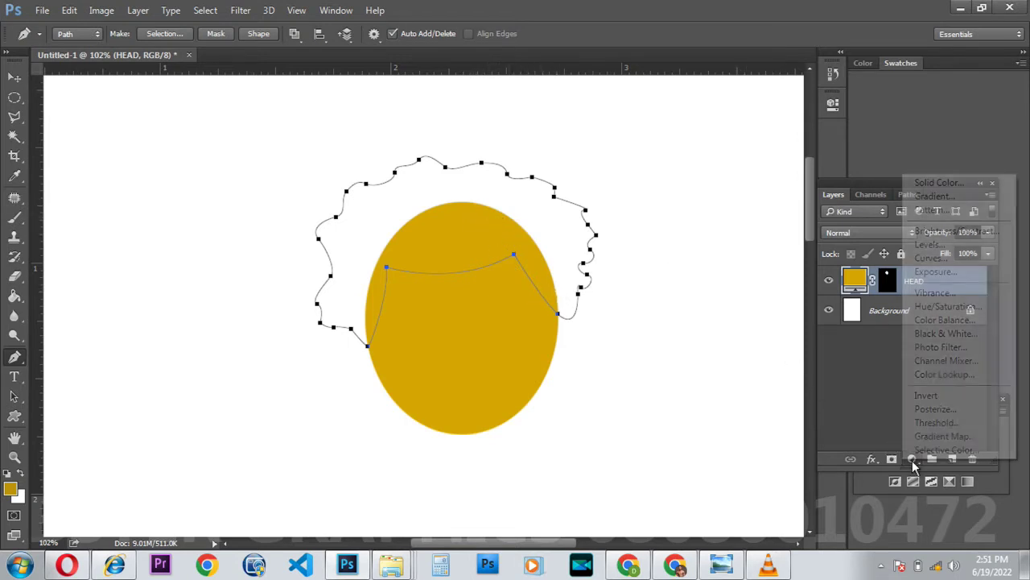
pyautogui.click(943, 185)
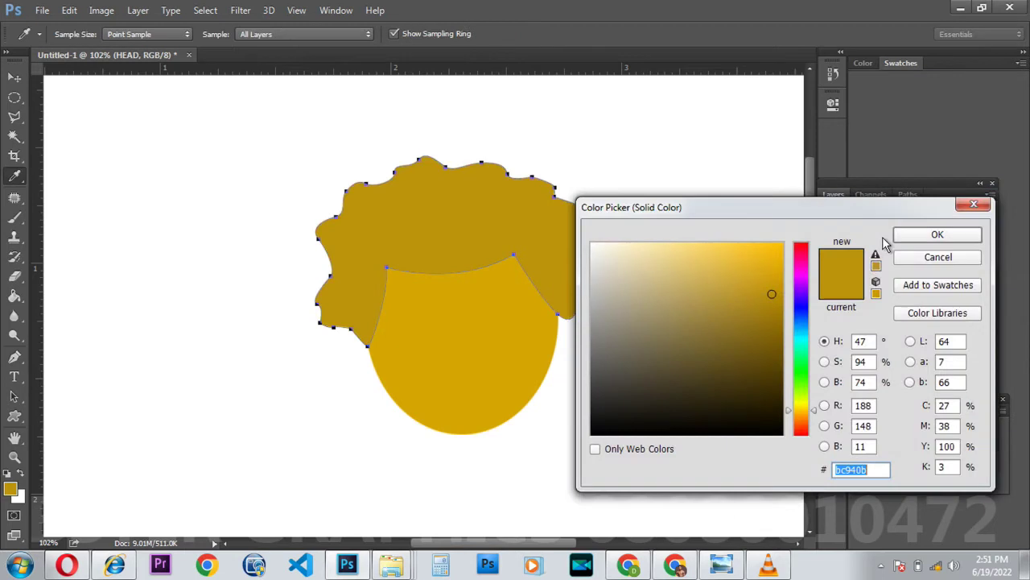
pyautogui.click(777, 433)
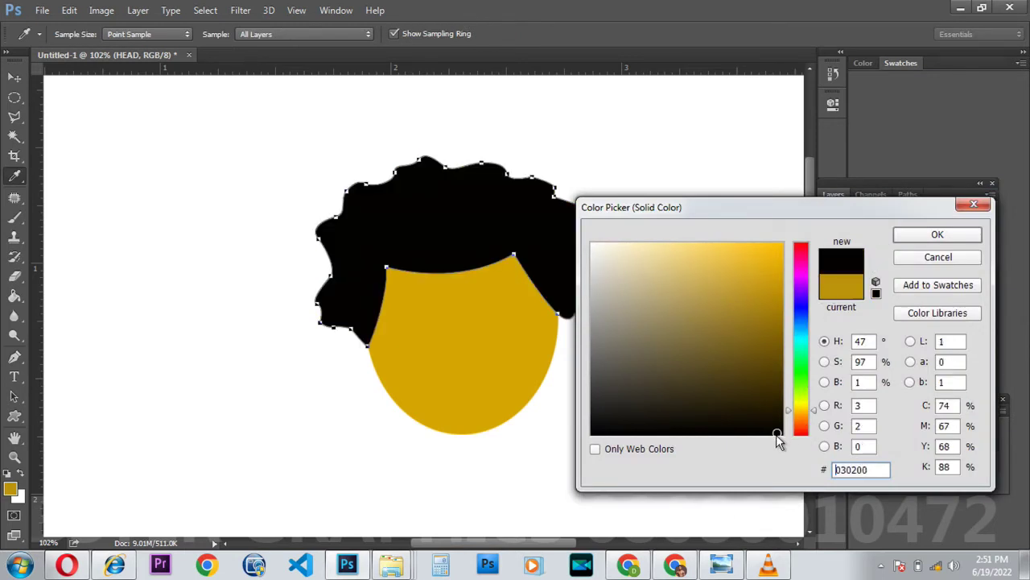
pyautogui.click(937, 235)
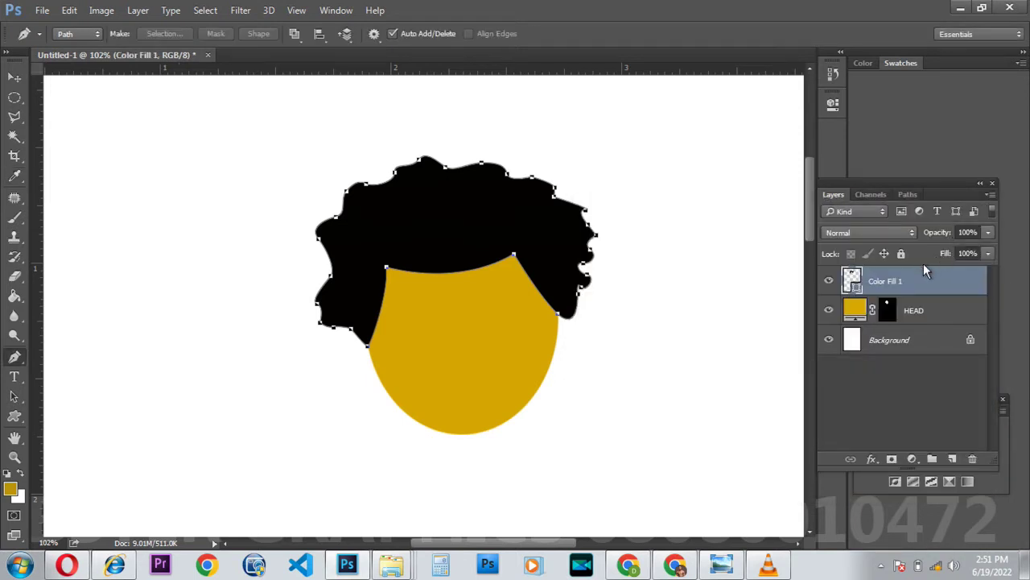
pyautogui.press('Return')
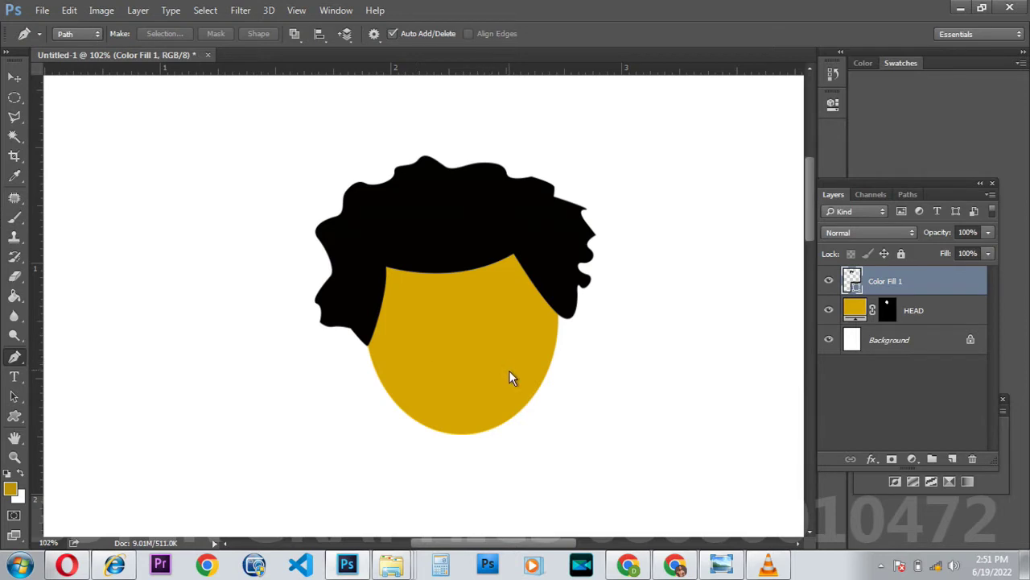
pyautogui.scroll(3, 508, 370)
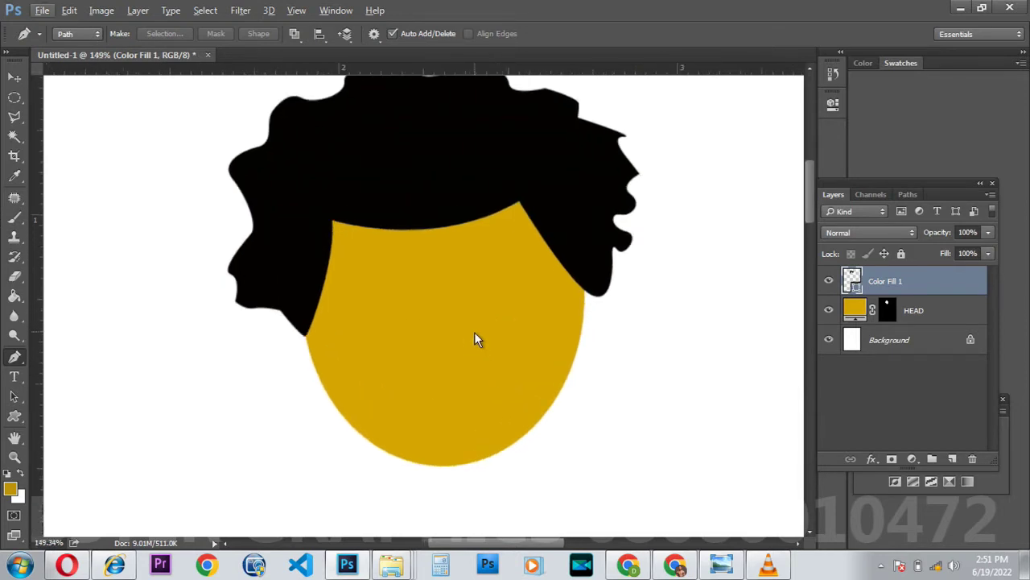
# Step: Trace a curved, hook-shaped nose path in the middle of the face with the Pen tool
pyautogui.click(425, 291)
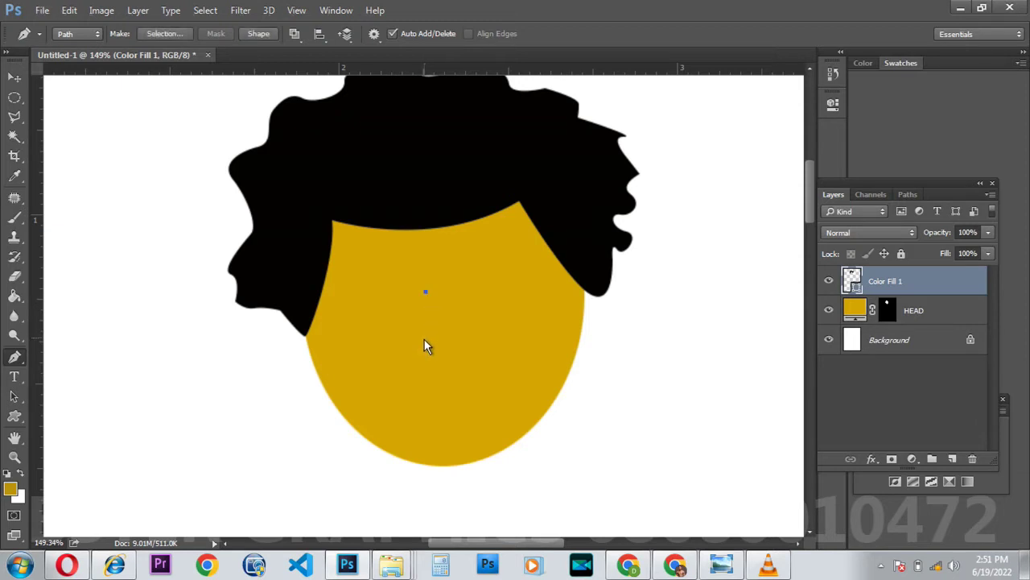
pyautogui.moveTo(426, 347); pyautogui.dragTo(412, 386)
pyautogui.moveTo(447, 355); pyautogui.dragTo(456, 352)
pyautogui.keyDown('alt'); pyautogui.click(447, 355); pyautogui.keyUp('alt')
pyautogui.moveTo(464, 345); pyautogui.dragTo(465, 346)
pyautogui.click(425, 291)
pyautogui.rightClick(464, 319)
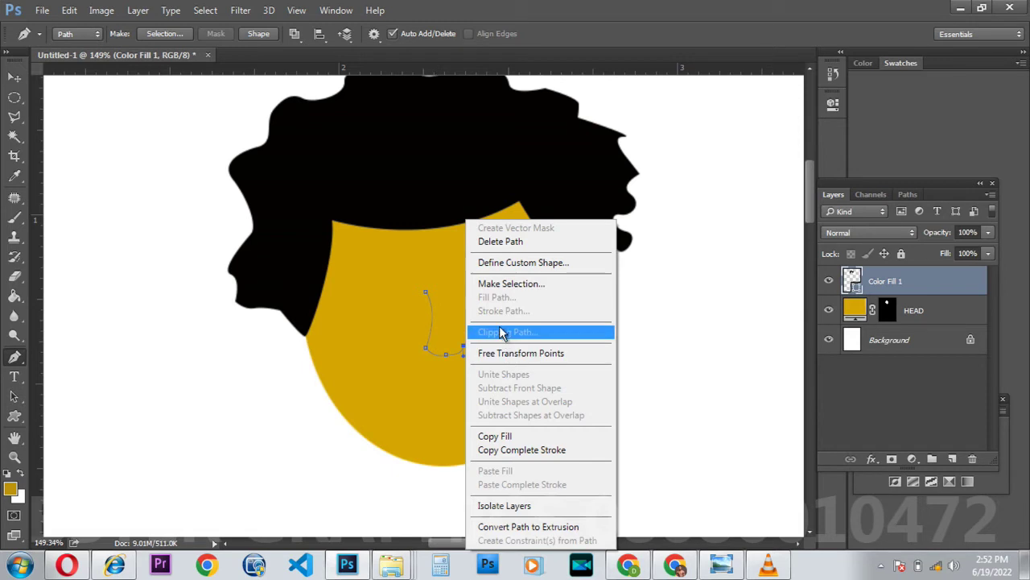
# Step: Add a new layer for the nose and try a brush stroke, undoing the gold result
pyautogui.click(451, 331)
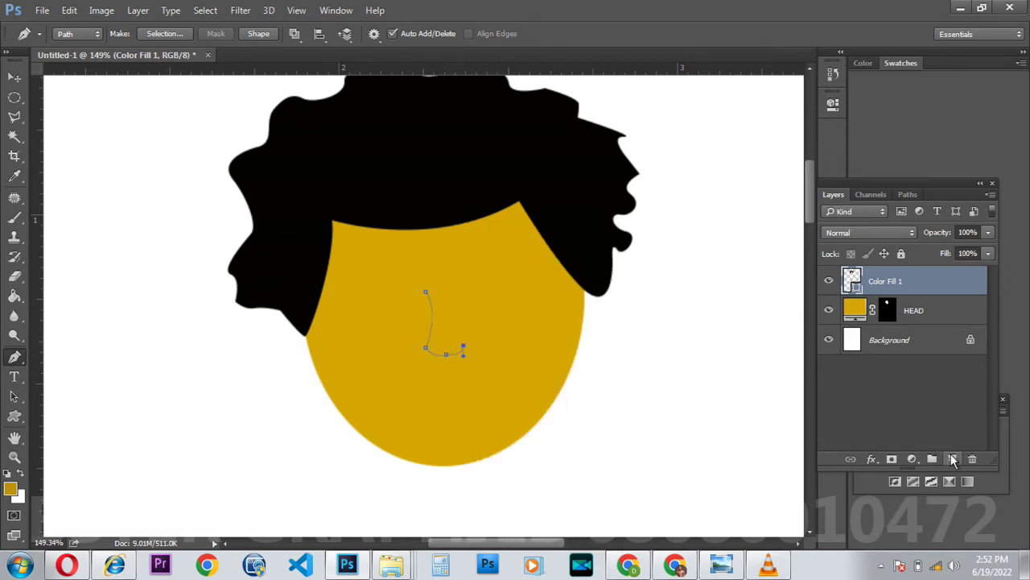
pyautogui.click(953, 459)
pyautogui.rightClick(445, 336)
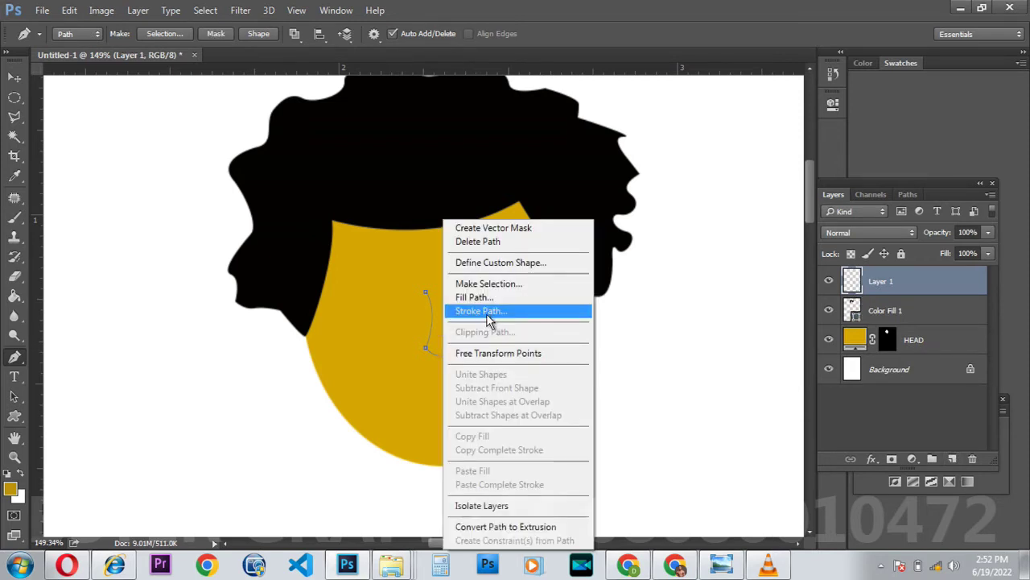
pyautogui.click(481, 311)
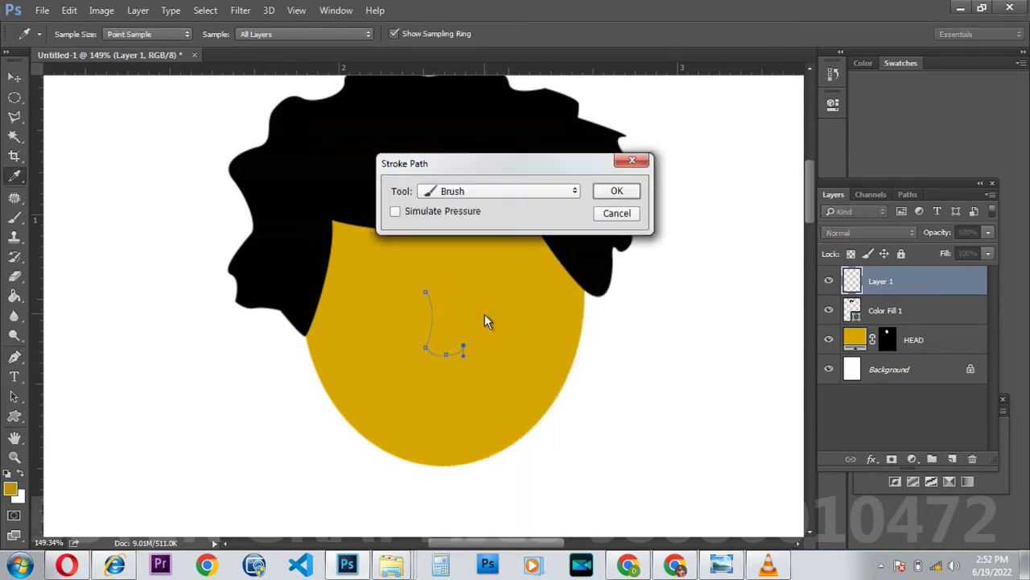
pyautogui.click(617, 191)
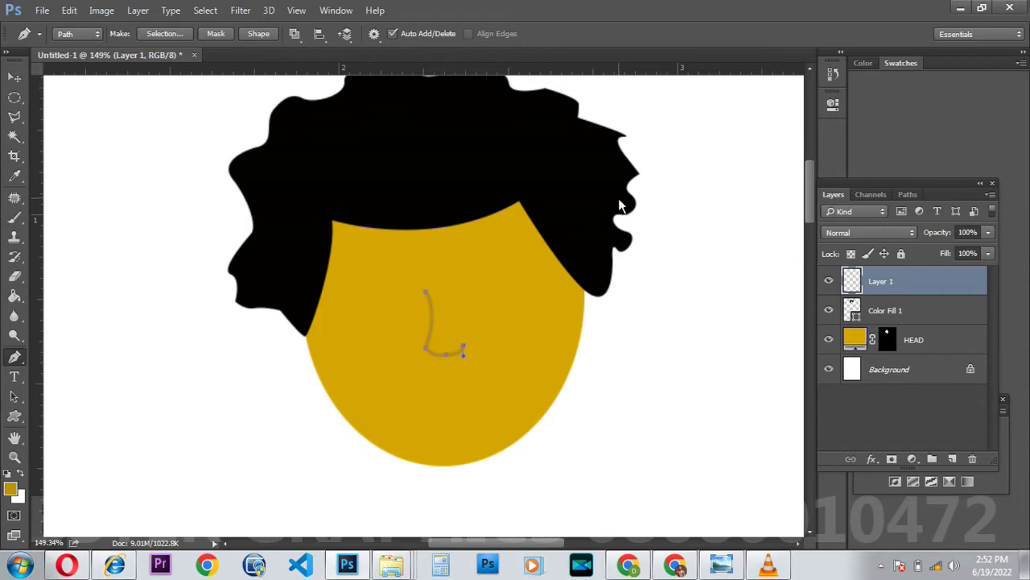
pyautogui.hotkey('ctrl', 'z')
pyautogui.rightClick(470, 312)
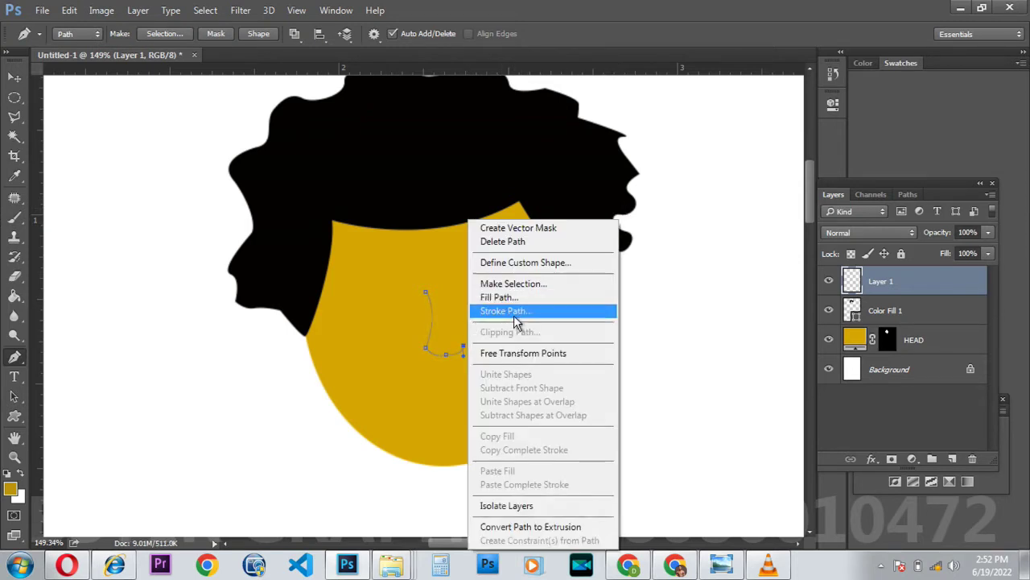
pyautogui.click(514, 314)
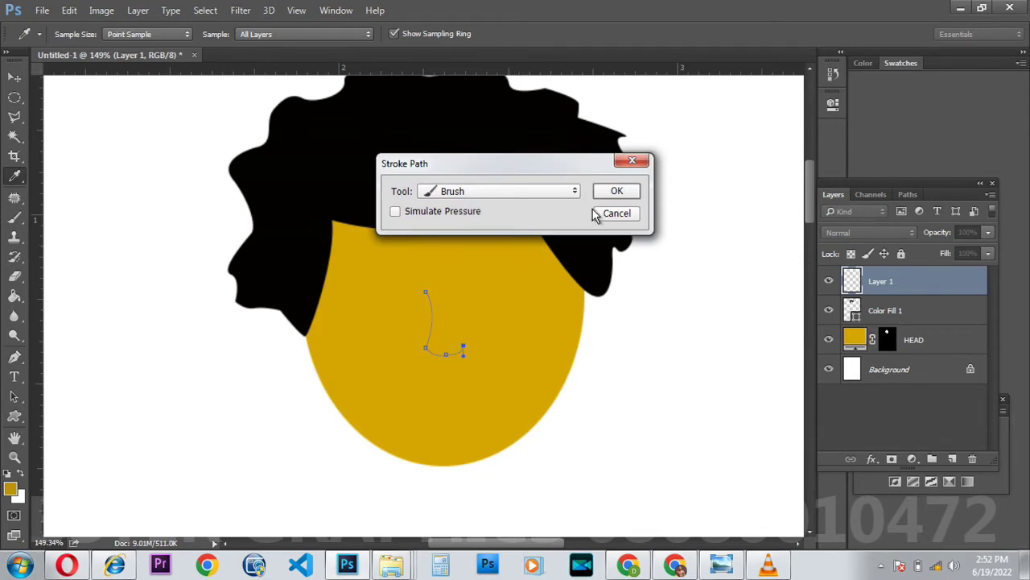
pyautogui.click(618, 216)
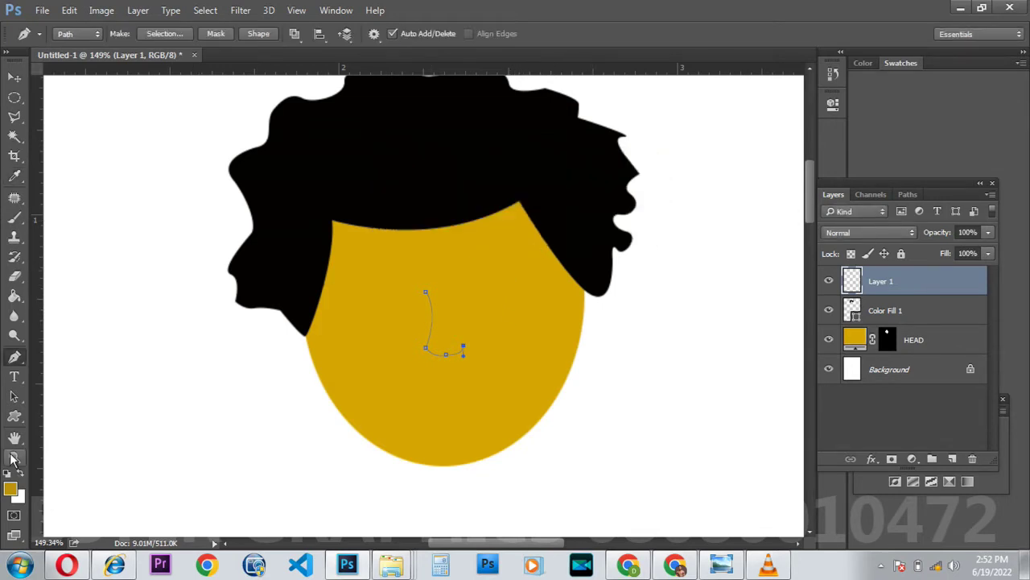
# Step: Reset colours to black, stroke the nose path with the brush, and hide the path
pyautogui.click(9, 473)
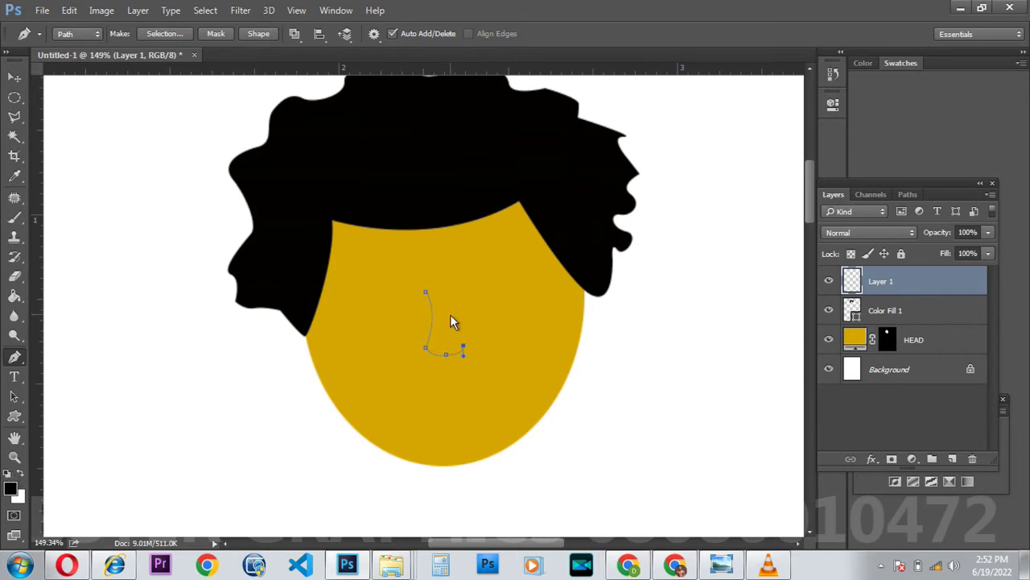
pyautogui.rightClick(451, 318)
pyautogui.click(505, 312)
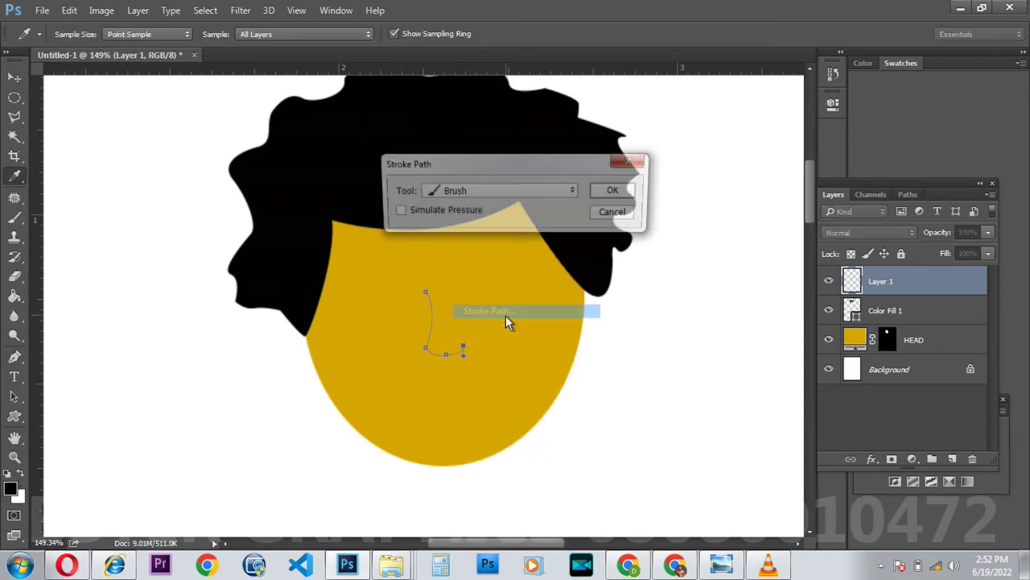
pyautogui.click(617, 191)
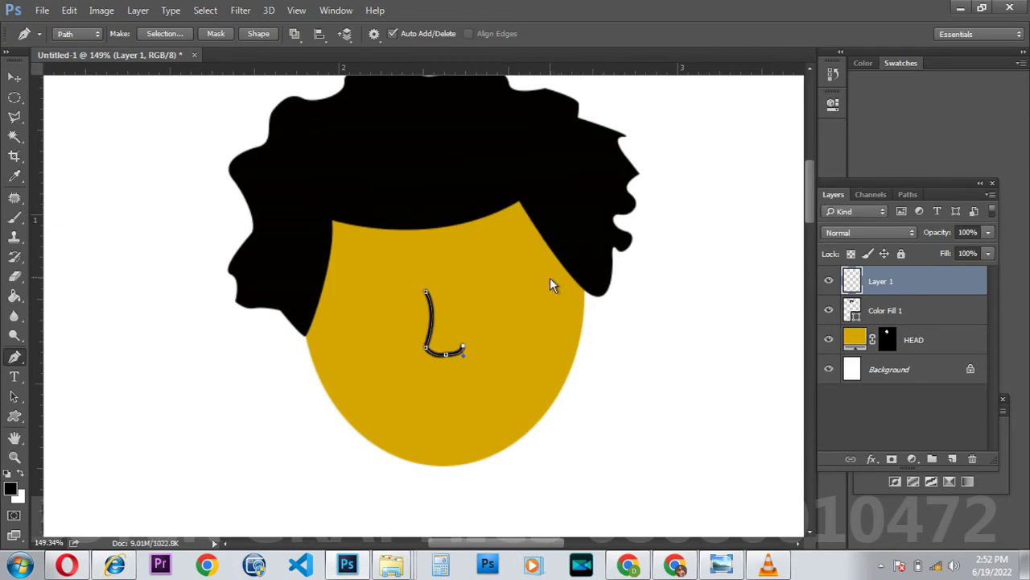
pyautogui.press('Return')
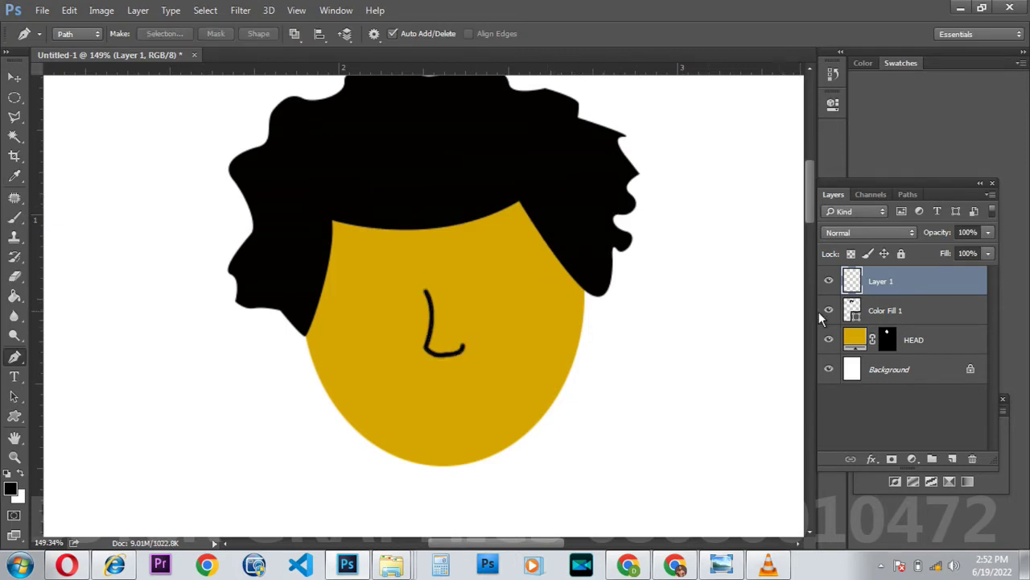
# Step: Rename the Color Fill 1 layer to 'hair' and Layer 1 to 'nose'
pyautogui.doubleClick(883, 310)
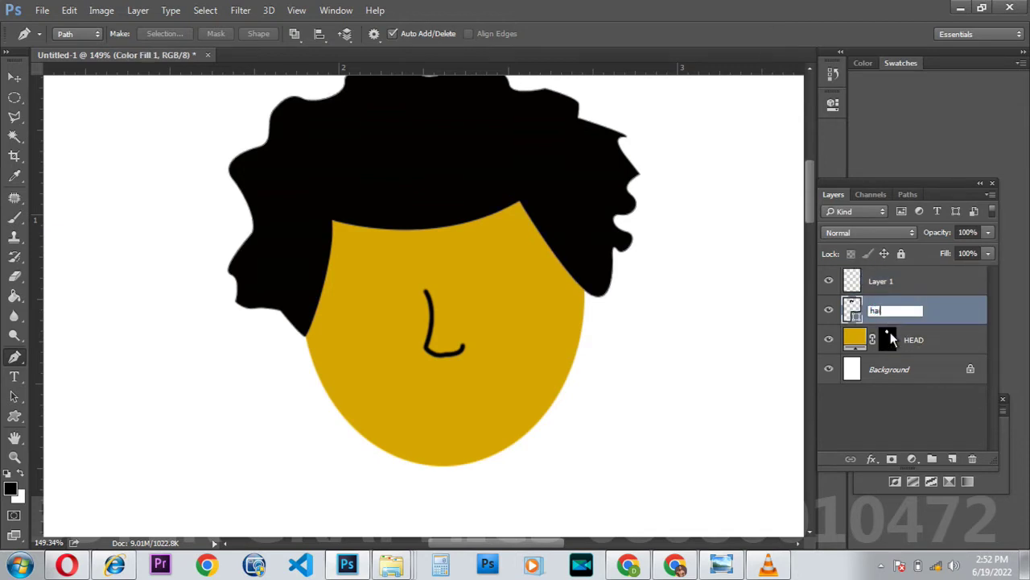
pyautogui.write('hair')
pyautogui.click(885, 287)
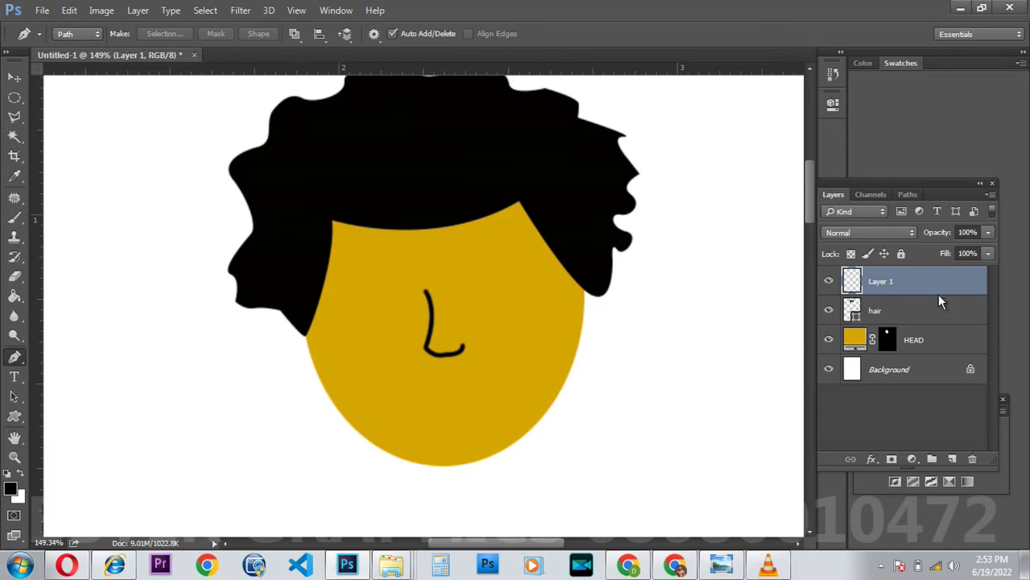
pyautogui.doubleClick(884, 286)
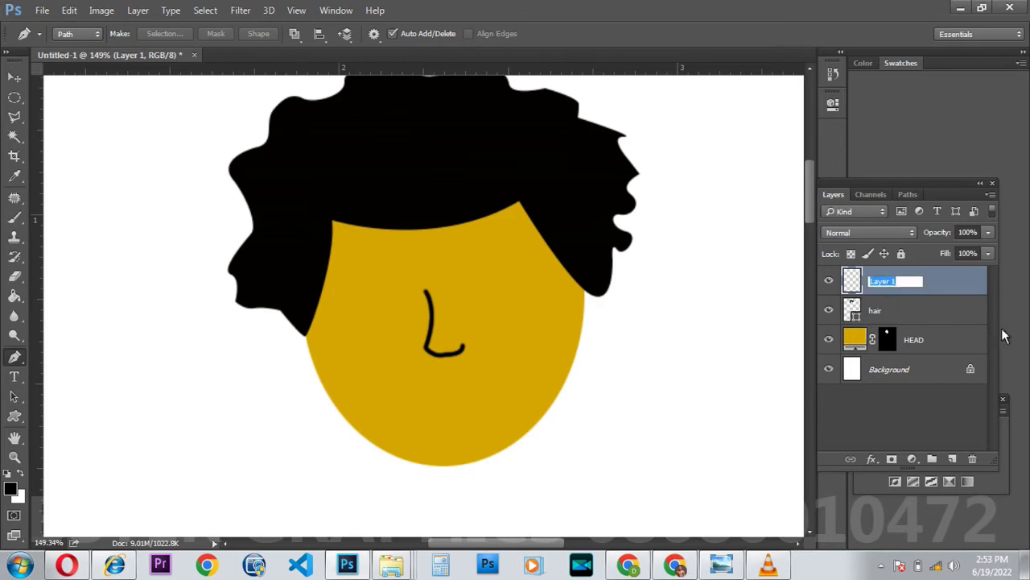
pyautogui.write('nose')
pyautogui.press('Return')
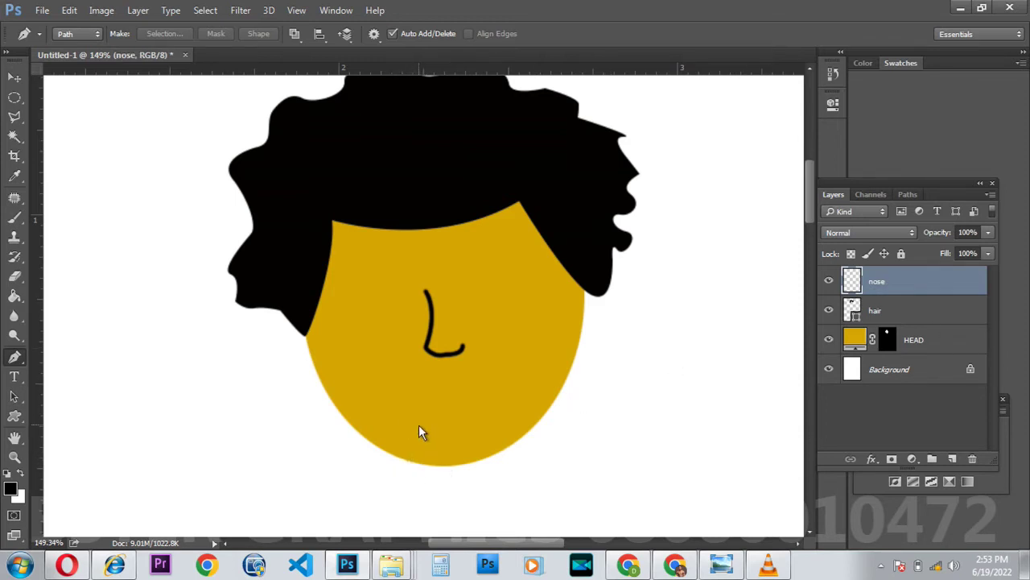
pyautogui.click(15, 100)
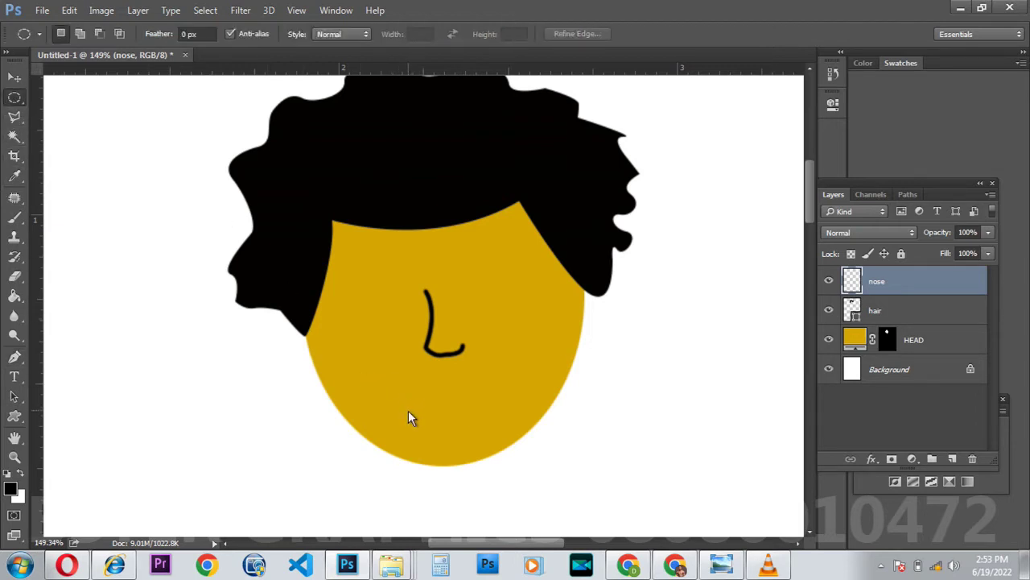
# Step: Select an oval below the nose and fill it with a black Solid Color layer
pyautogui.moveTo(452, 405); pyautogui.dragTo(486, 428)
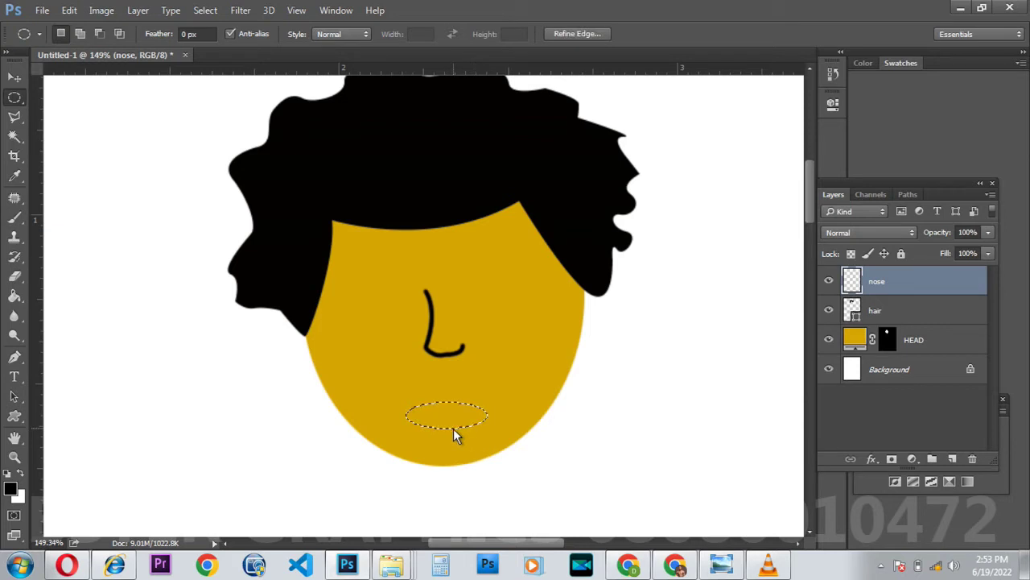
pyautogui.click(914, 459)
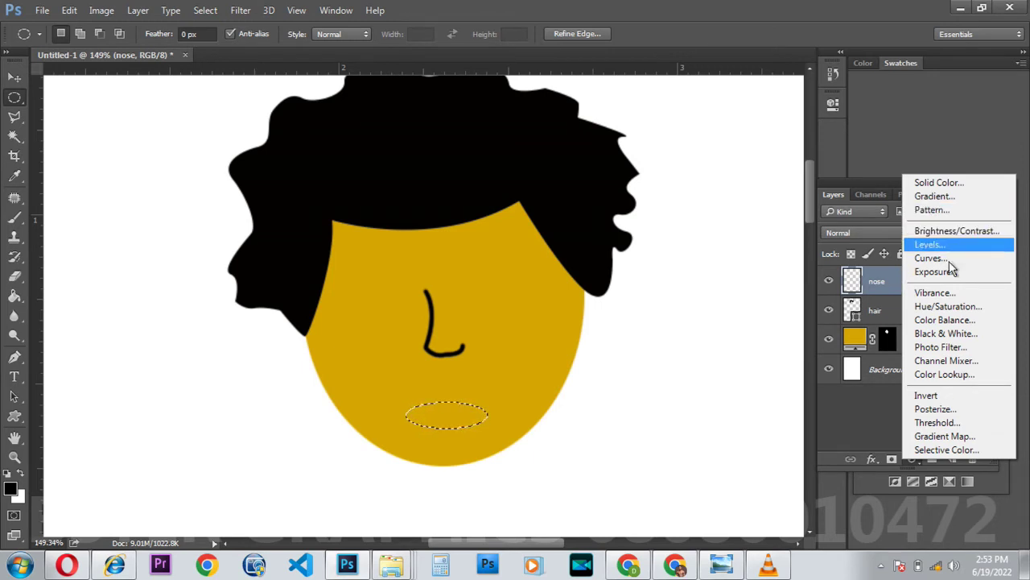
pyautogui.click(935, 183)
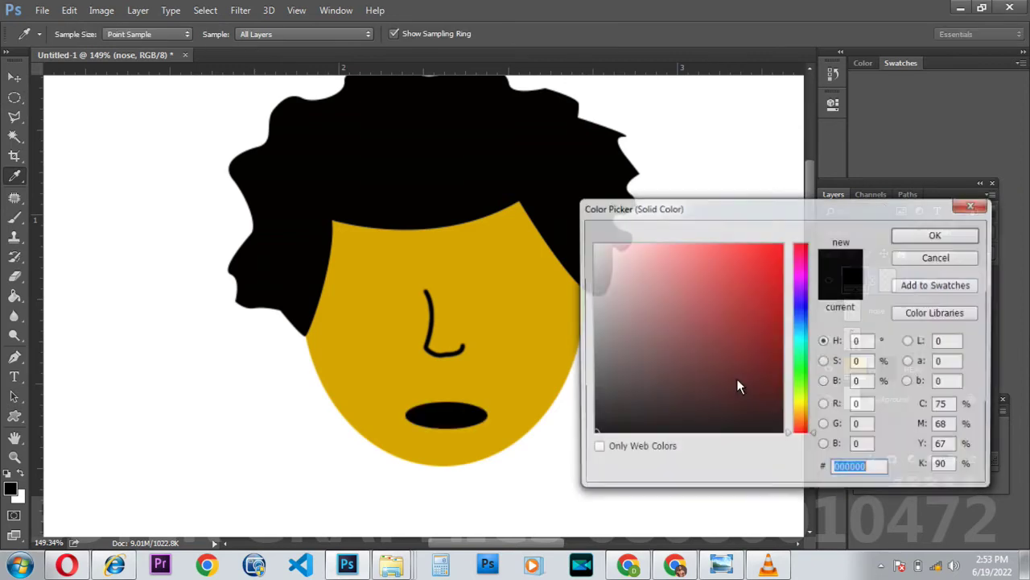
pyautogui.click(943, 230)
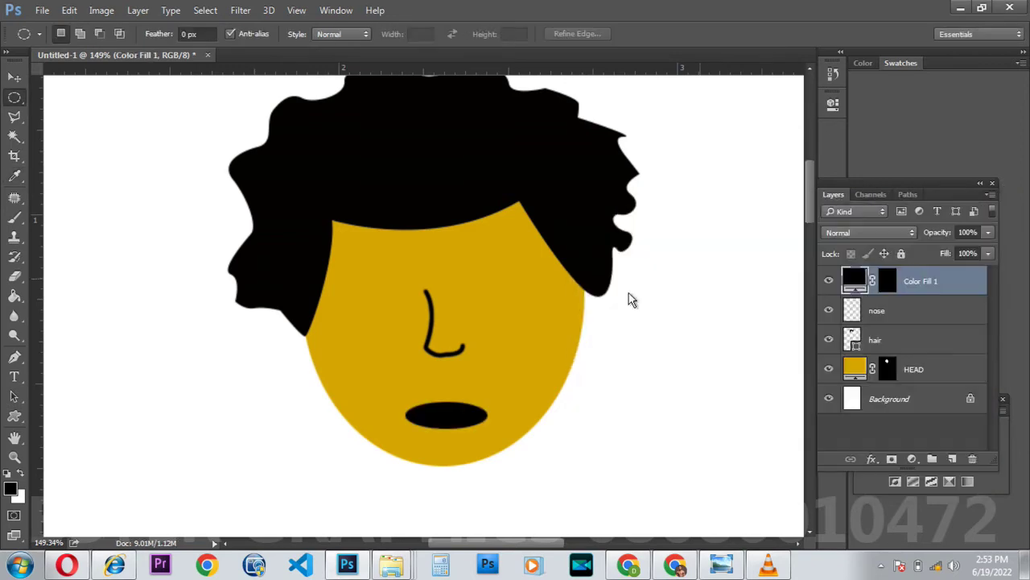
pyautogui.scroll(4, 344, 373)
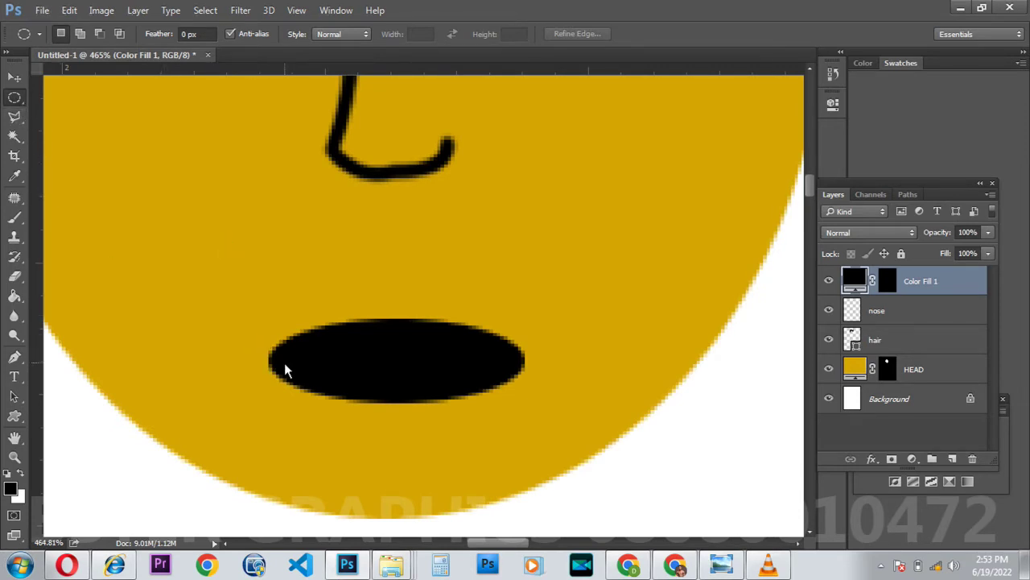
# Step: Cut a thin horizontal stripe through the mouth's Color Fill 1 mask so yellow shows between the lips
pyautogui.moveTo(283, 362); pyautogui.dragTo(510, 365)
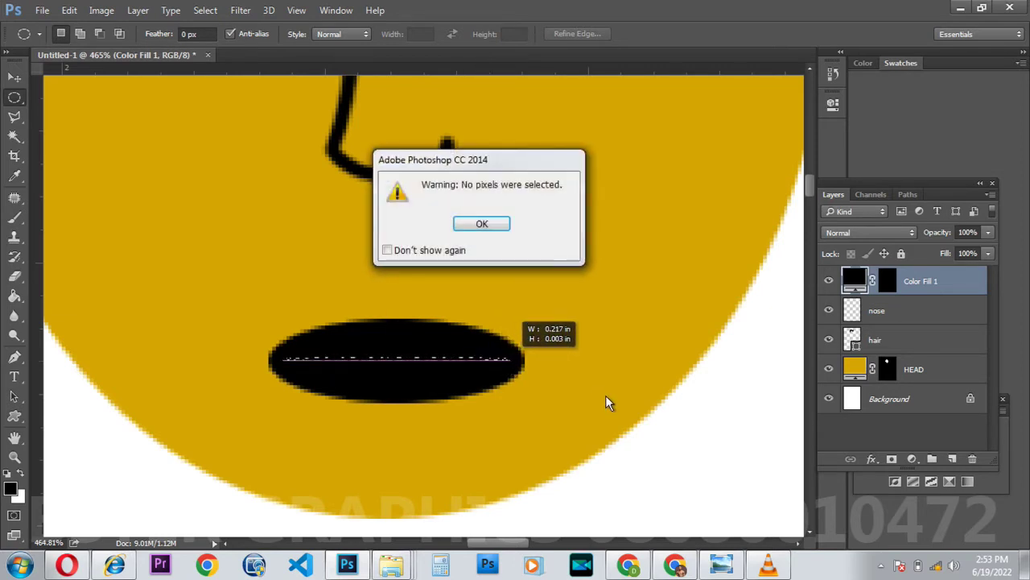
pyautogui.click(482, 227)
pyautogui.moveTo(290, 360); pyautogui.dragTo(507, 359)
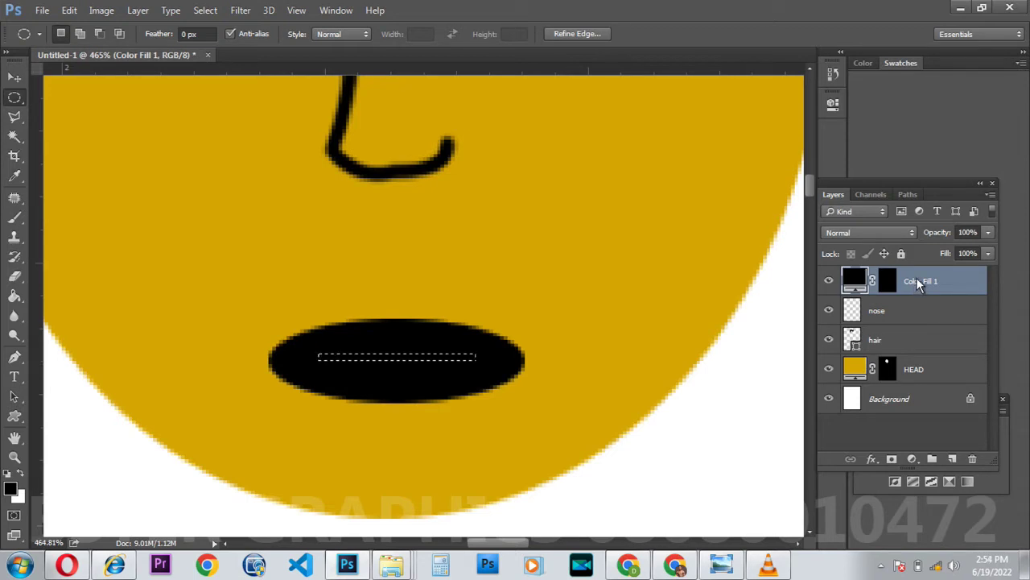
pyautogui.click(890, 287)
pyautogui.press('Delete')
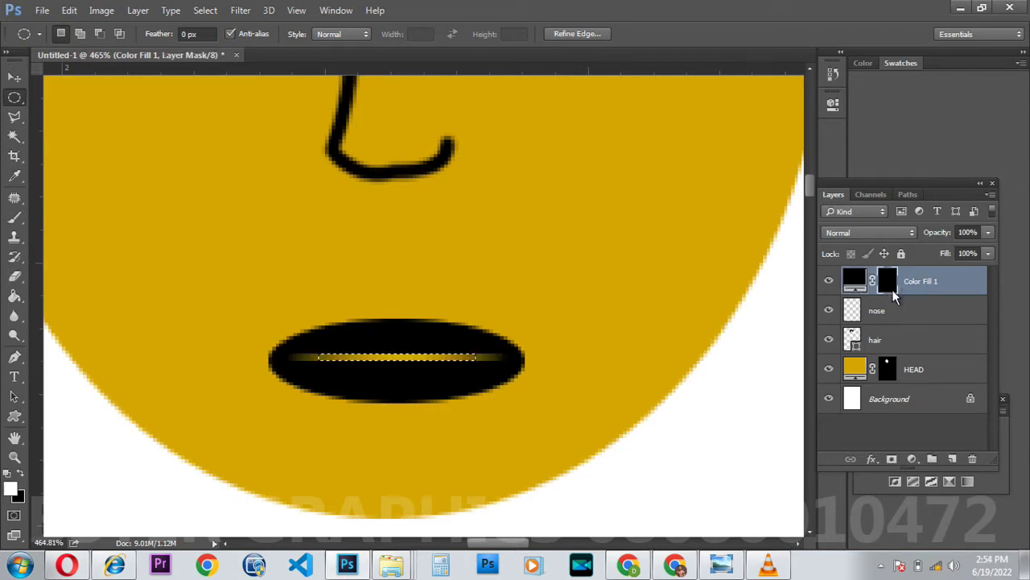
pyautogui.hotkey('ctrl', 'd')
pyautogui.scroll(-6, 386, 320)
pyautogui.scroll(3, 353, 274)
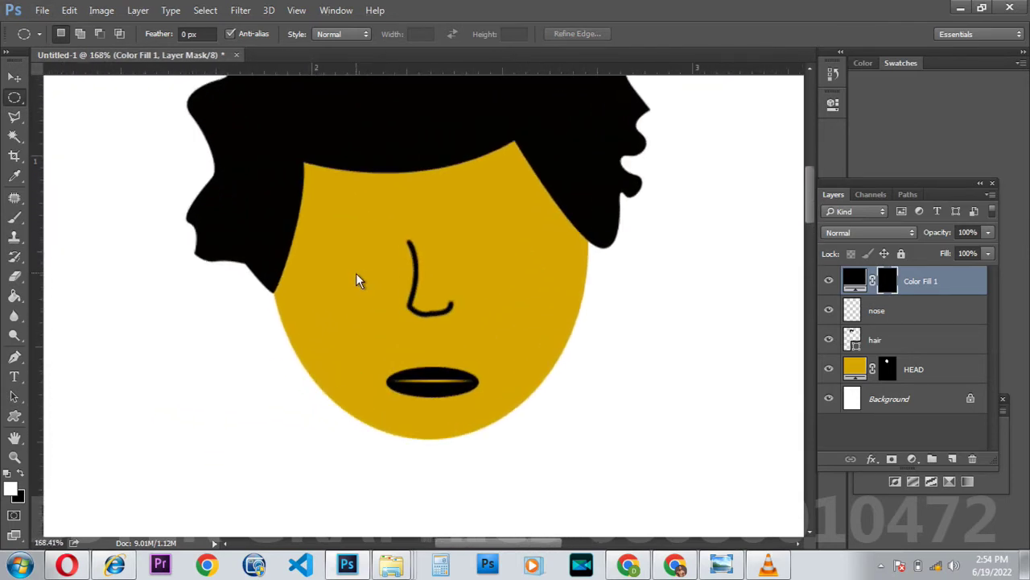
pyautogui.scroll(3, 366, 274)
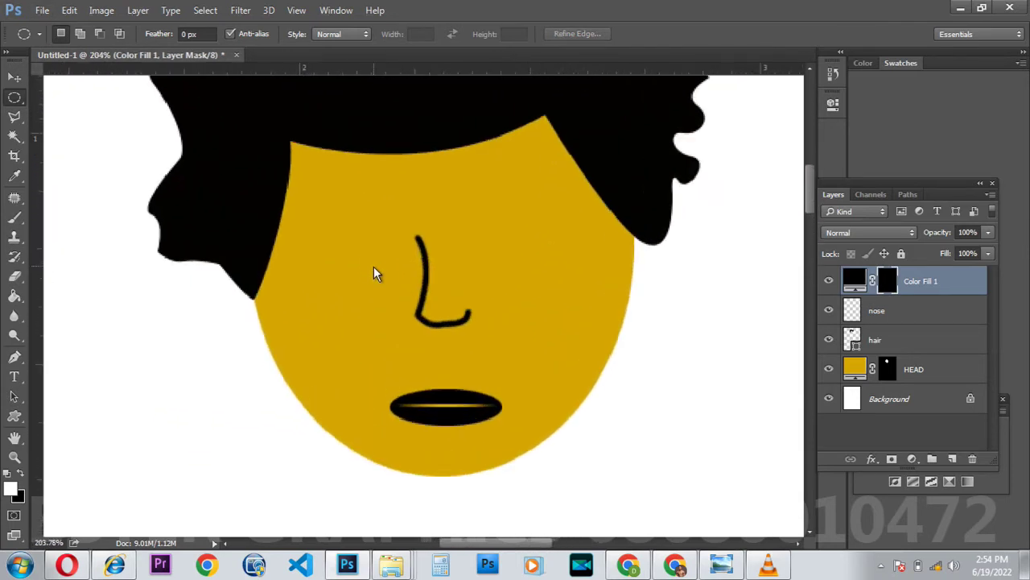
# Step: Draw a closed almond-shaped eye path with the Pen tool on the left of the face
pyautogui.click(14, 359)
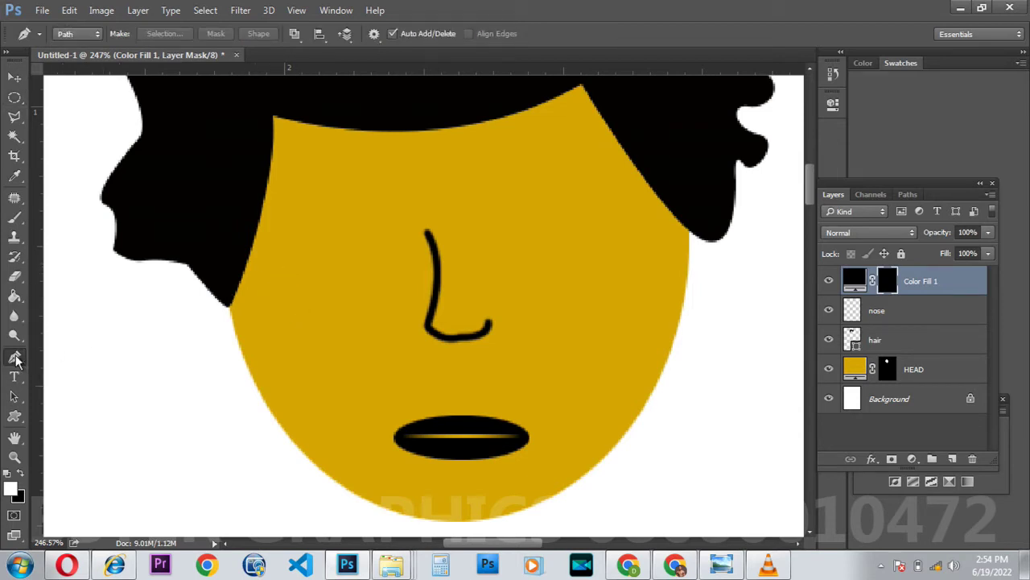
pyautogui.click(288, 278)
pyautogui.moveTo(377, 272); pyautogui.dragTo(402, 292)
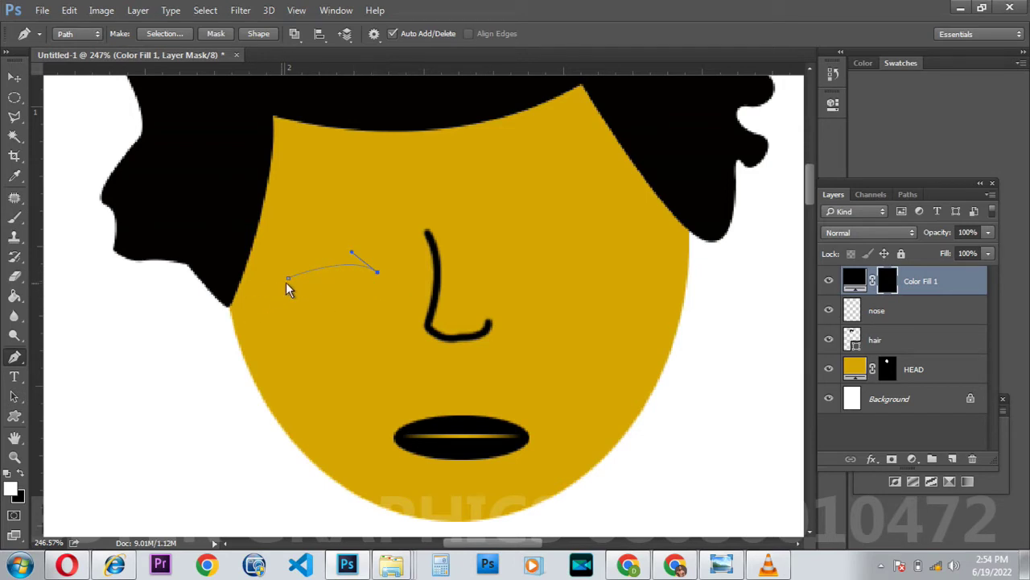
pyautogui.moveTo(288, 278); pyautogui.dragTo(245, 254)
# Step: Fill the eye path with a black Solid Color fill layer
pyautogui.click(912, 462)
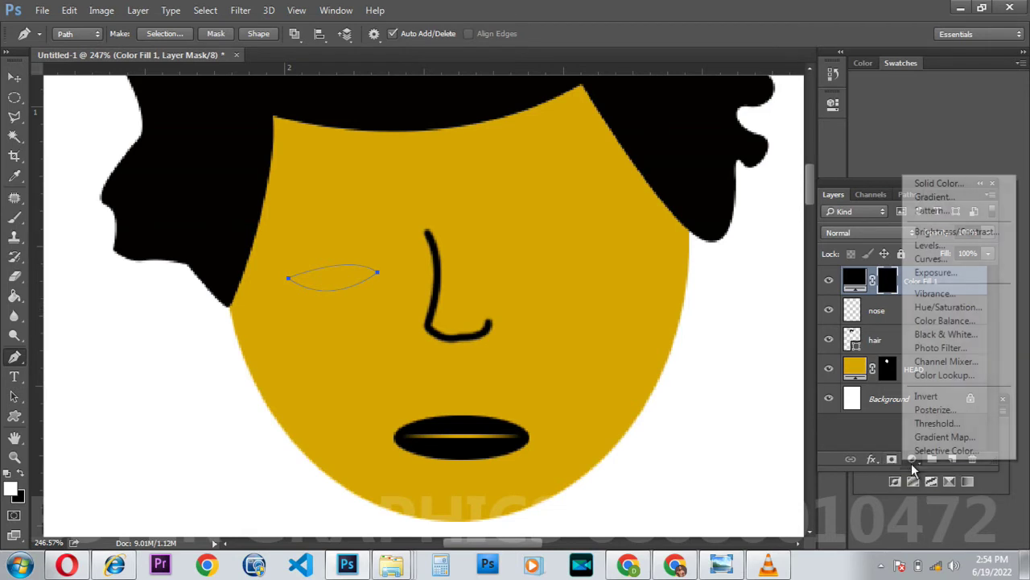
pyautogui.click(947, 186)
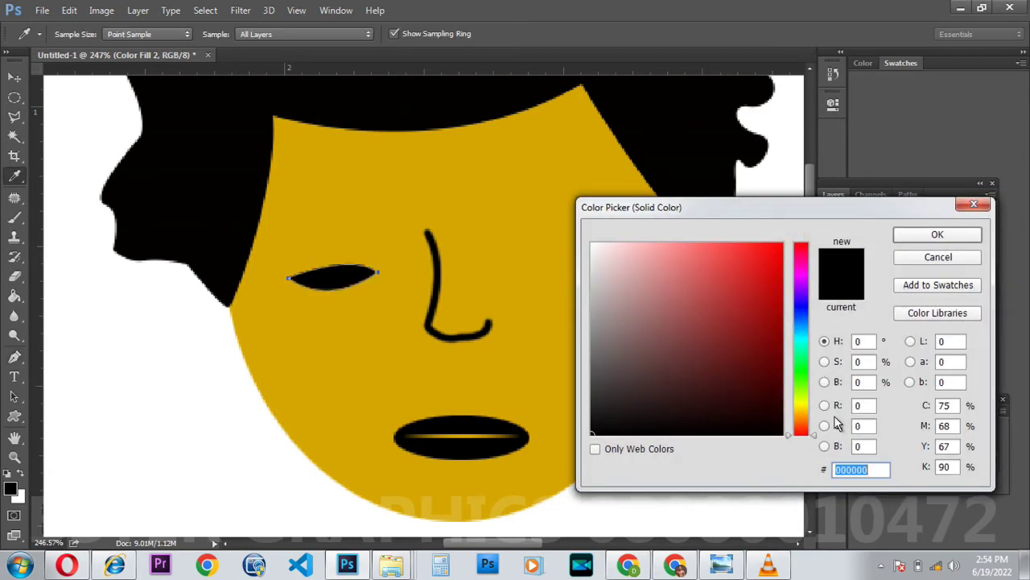
pyautogui.click(938, 234)
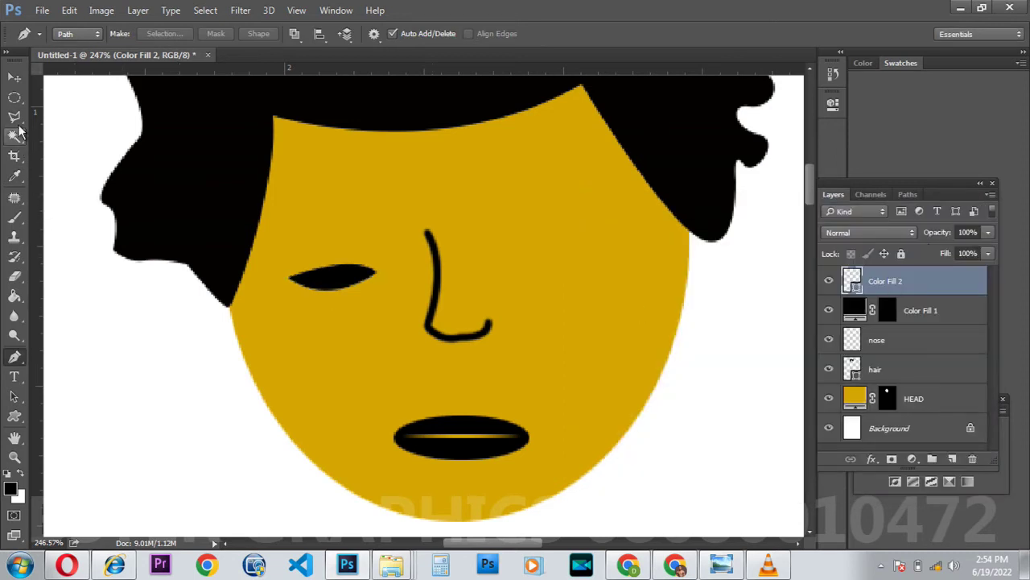
# Step: Alt-drag a copy of the eye over to the right side of the face
pyautogui.click(14, 78)
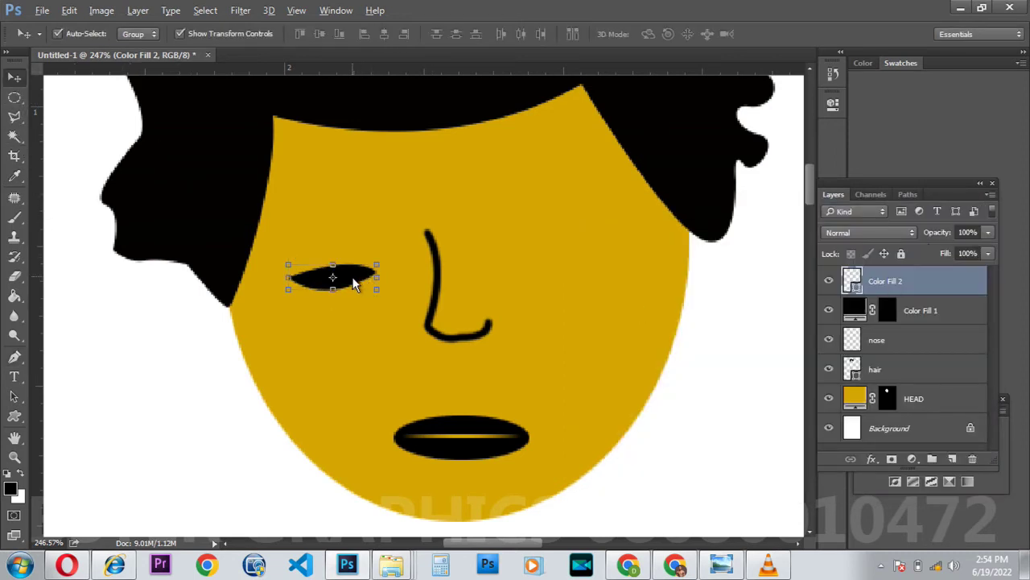
pyautogui.moveTo(354, 284); pyautogui.dragTo(592, 264)
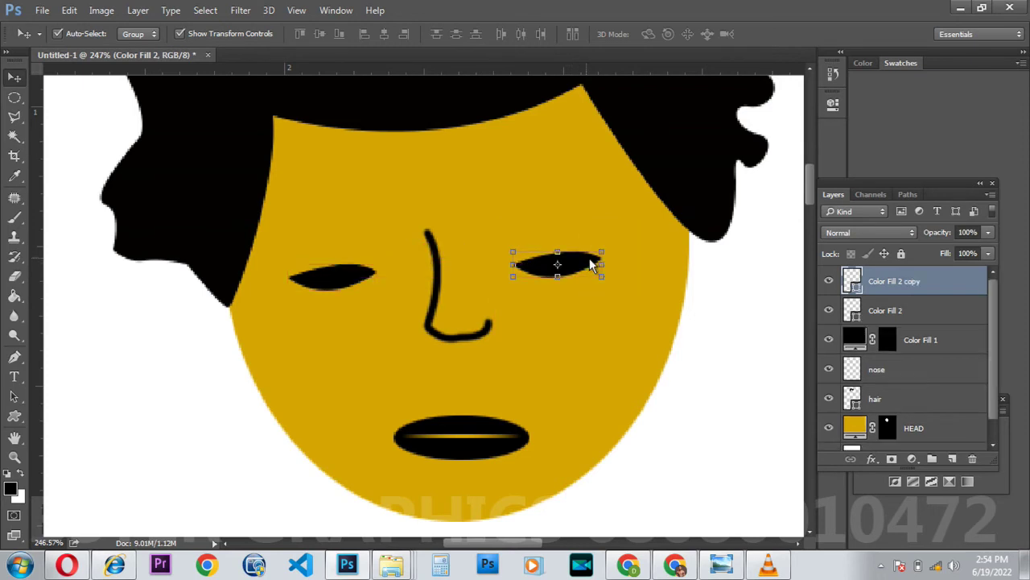
pyautogui.click(602, 254)
pyautogui.moveTo(588, 265)
pyautogui.mouseDown()
pyautogui.moveTo(576, 268)
pyautogui.moveTo(591, 267)
pyautogui.mouseUp()
# Step: Flip the right eye horizontally and tilt it slightly counter-clockwise
pyautogui.hotkey('ctrl', 't')
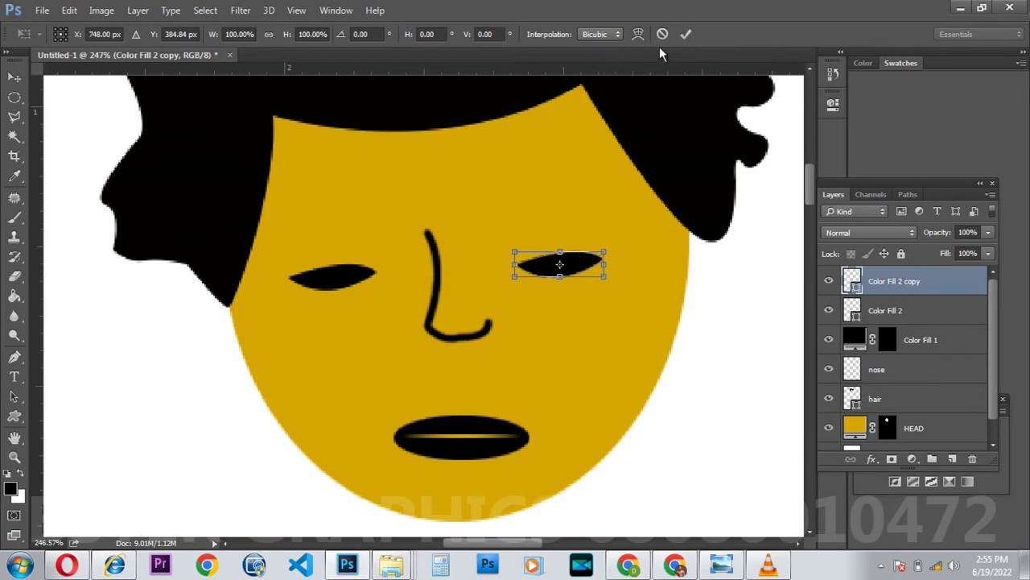
pyautogui.rightClick(597, 277)
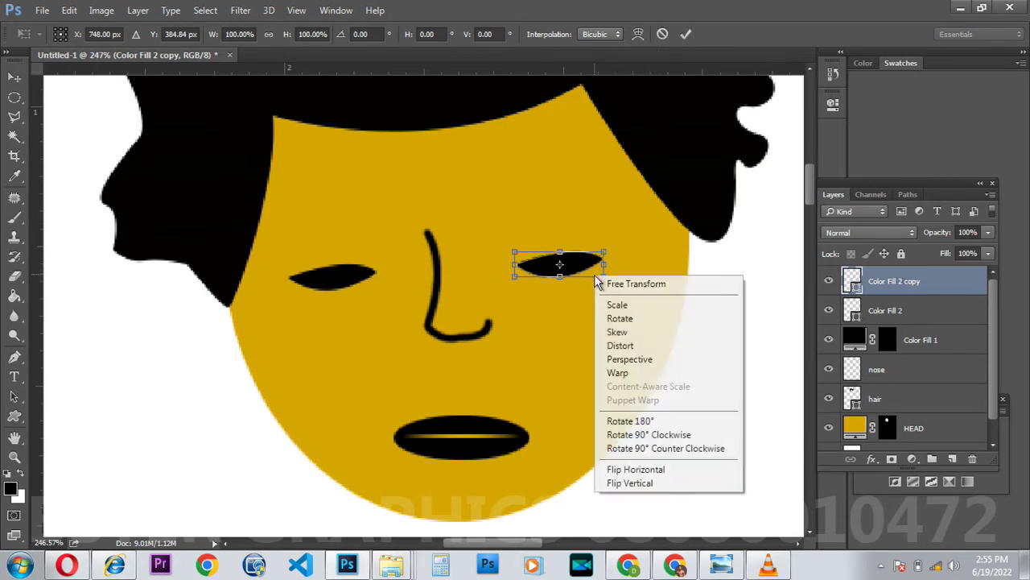
pyautogui.click(646, 473)
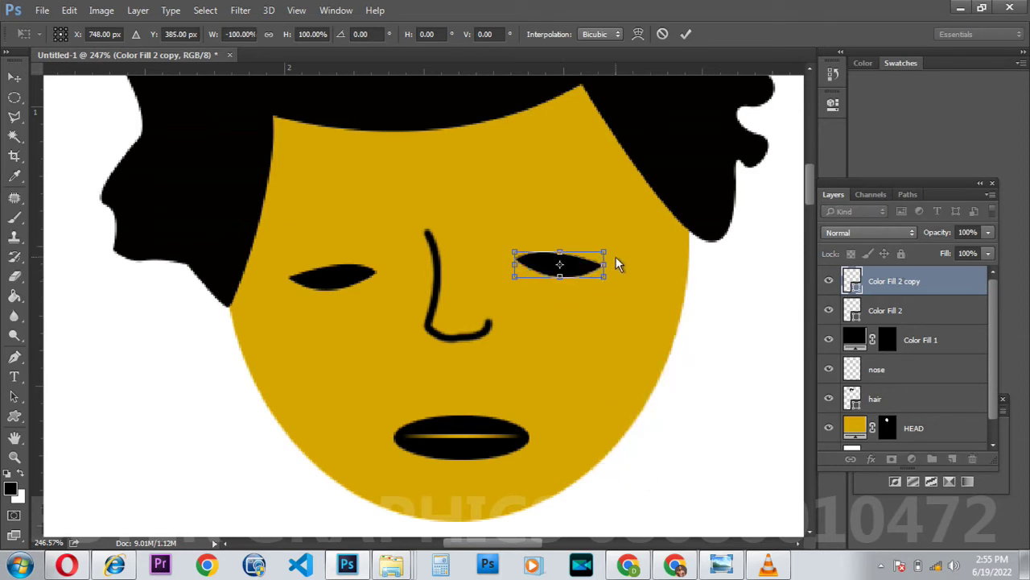
pyautogui.moveTo(619, 245); pyautogui.dragTo(614, 231)
pyautogui.press('Return')
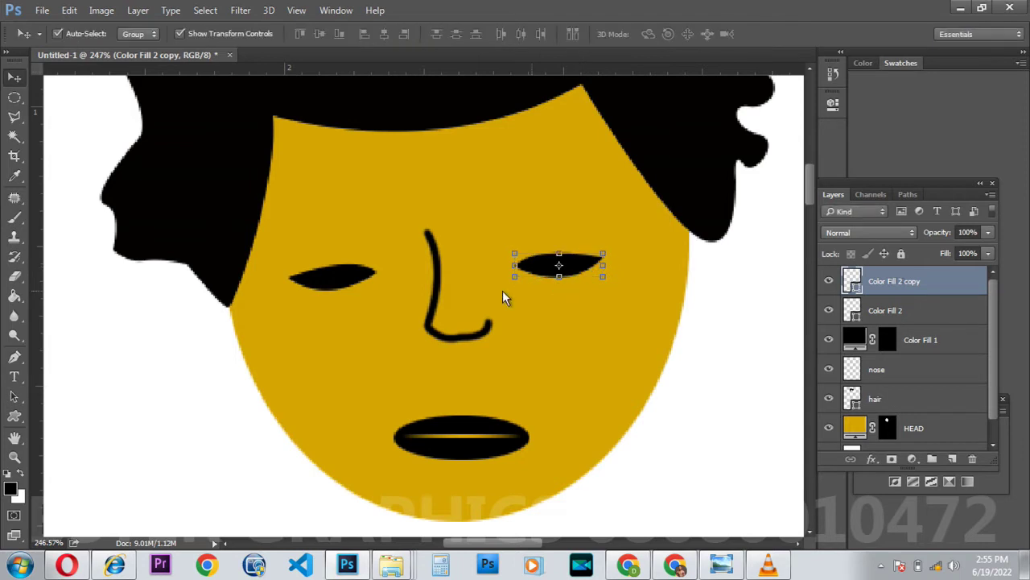
pyautogui.click(13, 98)
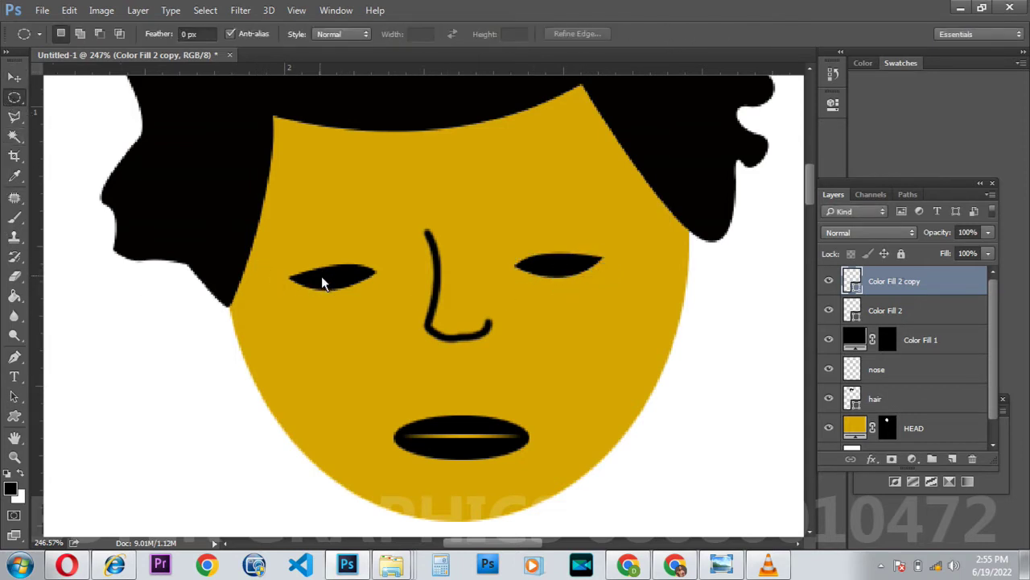
# Step: Select a small circle inside each eye and fill both with a near-white Solid Color layer
pyautogui.moveTo(326, 272); pyautogui.dragTo(340, 286)
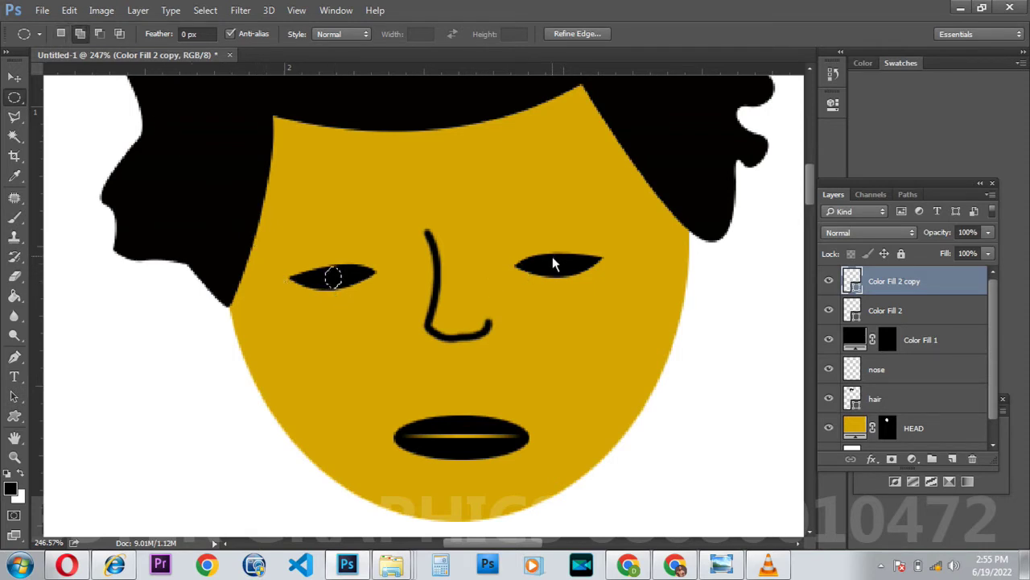
pyautogui.moveTo(555, 258); pyautogui.dragTo(573, 275)
pyautogui.click(953, 459)
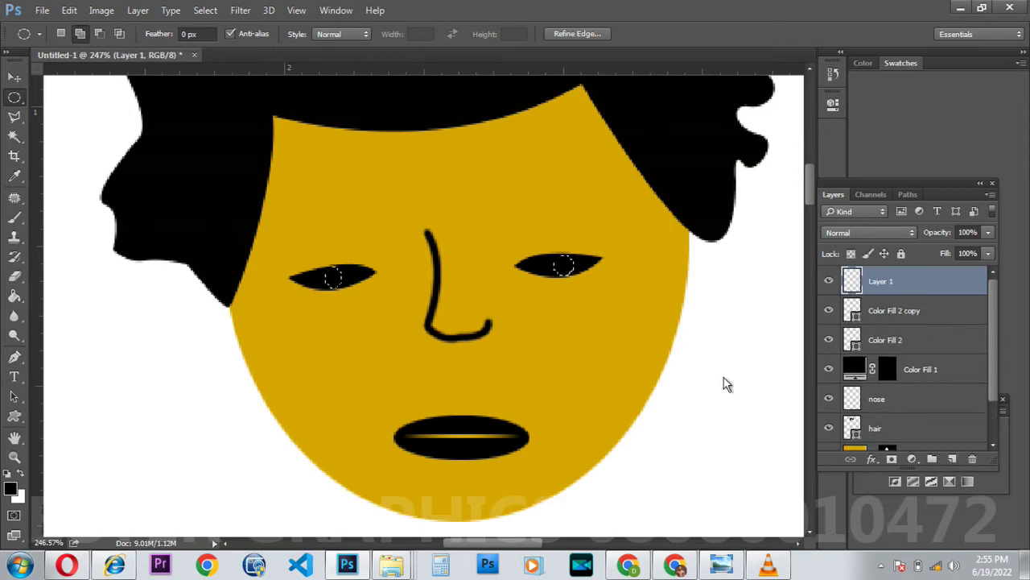
pyautogui.click(912, 459)
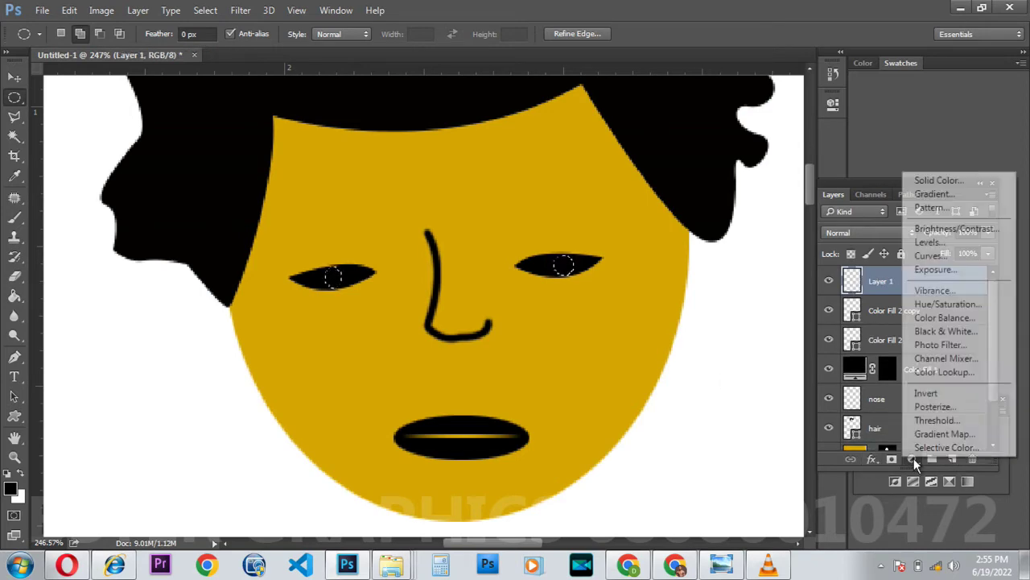
pyautogui.click(929, 182)
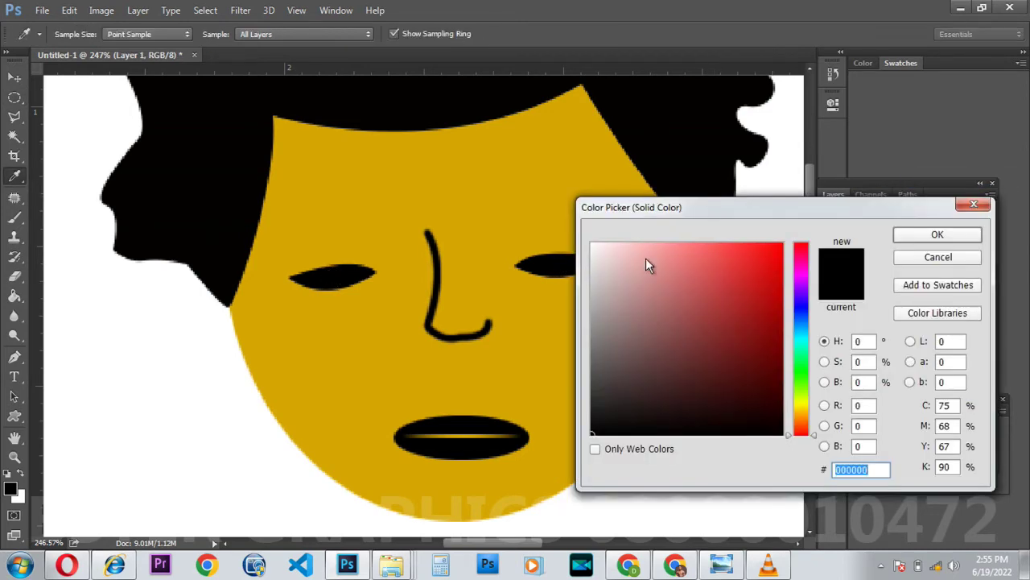
pyautogui.click(594, 246)
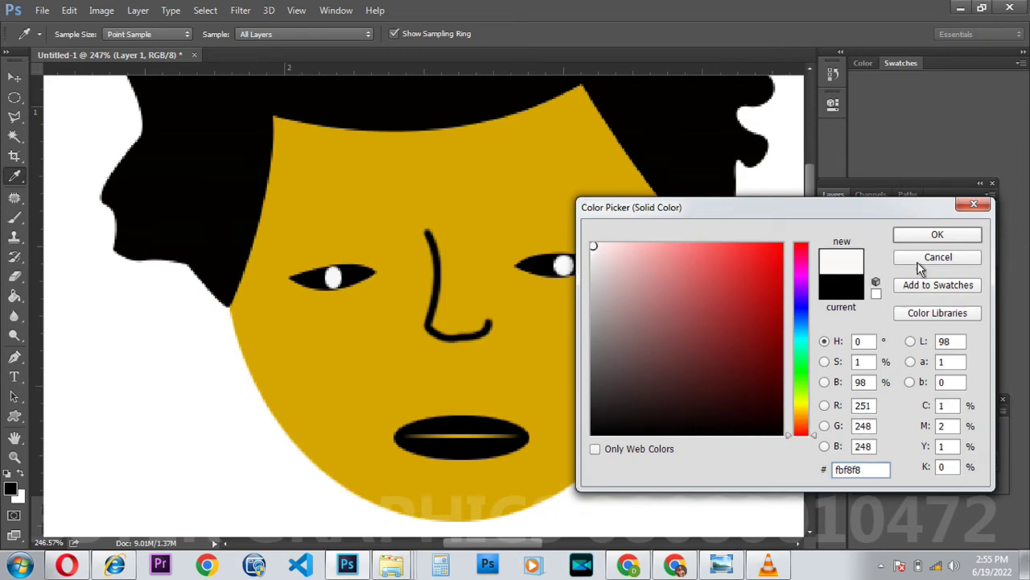
pyautogui.click(934, 235)
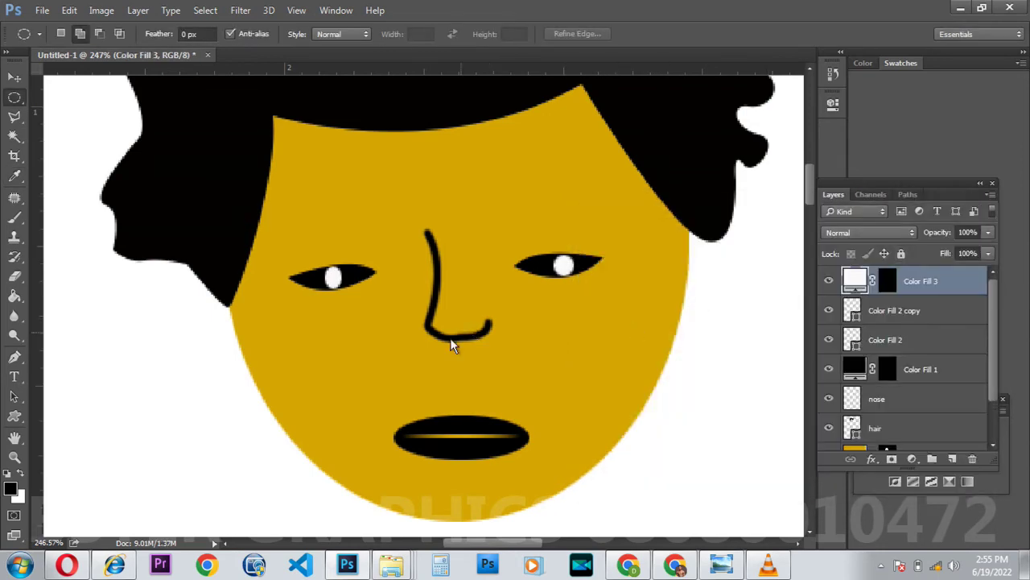
pyautogui.scroll(-8, 471, 330)
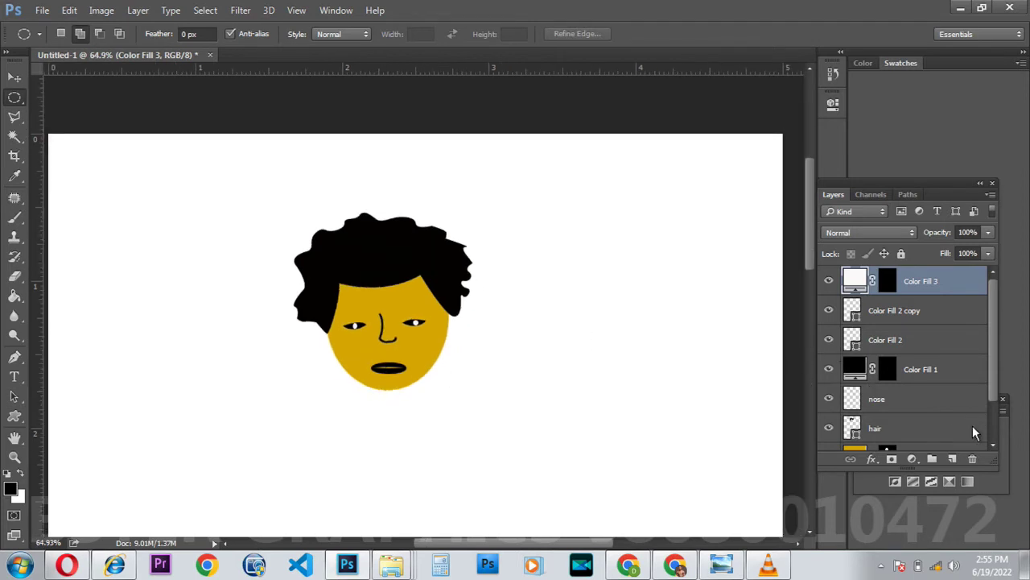
pyautogui.scroll(-2, 949, 423)
pyautogui.scroll(2, 925, 390)
pyautogui.scroll(-2, 925, 402)
pyautogui.keyDown('shift'); pyautogui.click(924, 407); pyautogui.keyUp('shift')
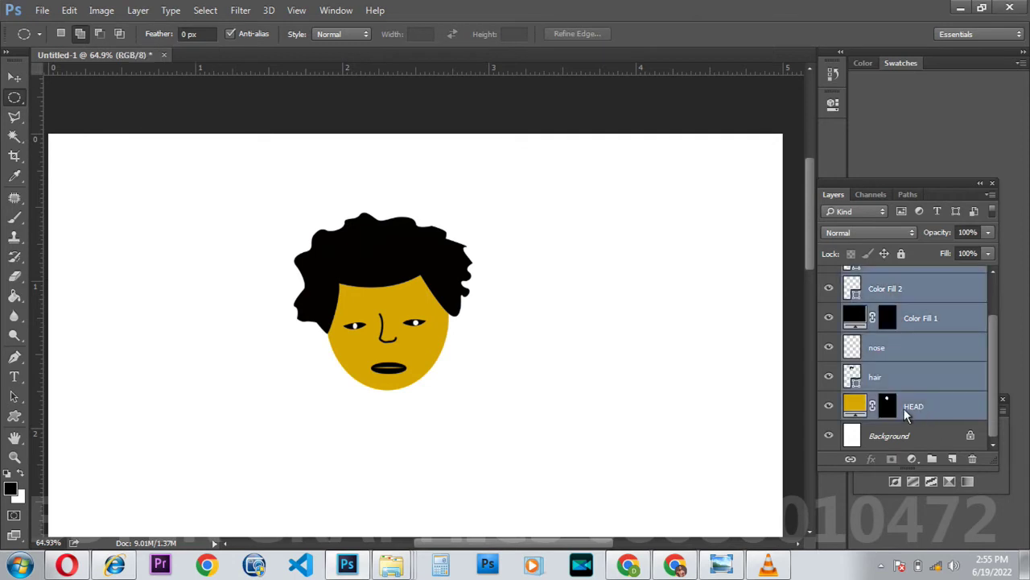
pyautogui.click(14, 77)
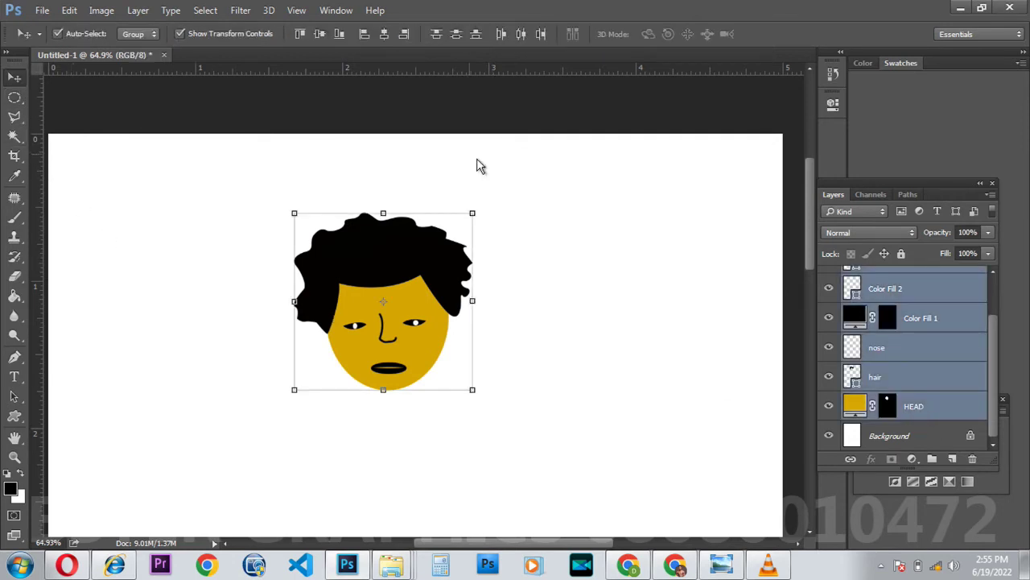
pyautogui.click(473, 214)
pyautogui.moveTo(502, 214); pyautogui.dragTo(504, 220)
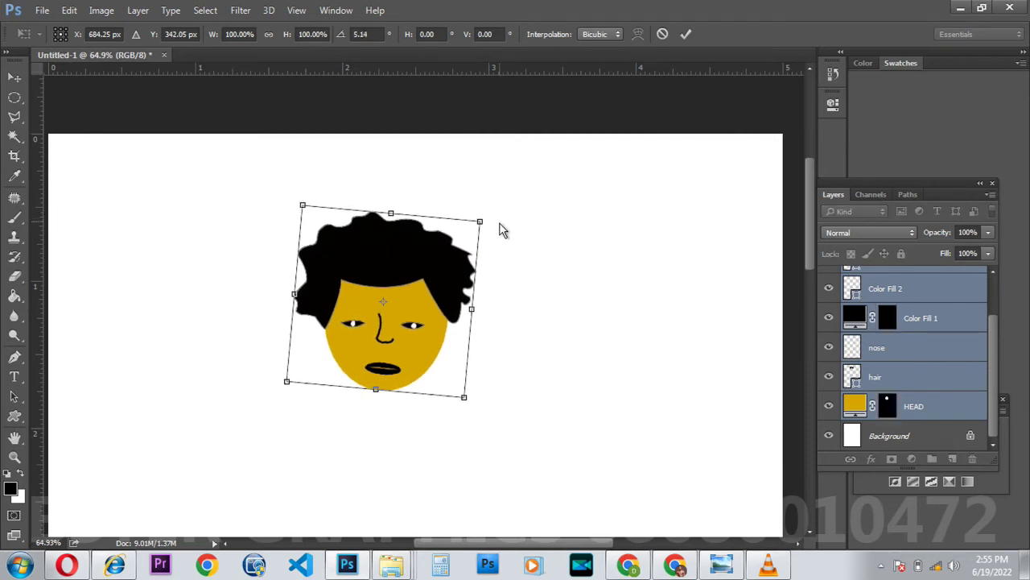
pyautogui.press('Escape')
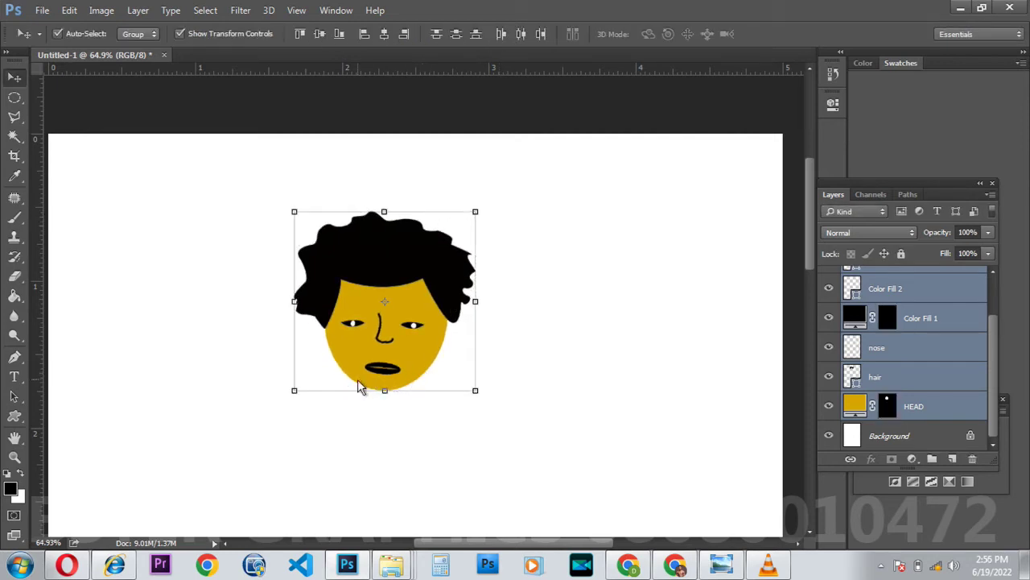
pyautogui.scroll(-3, 342, 396)
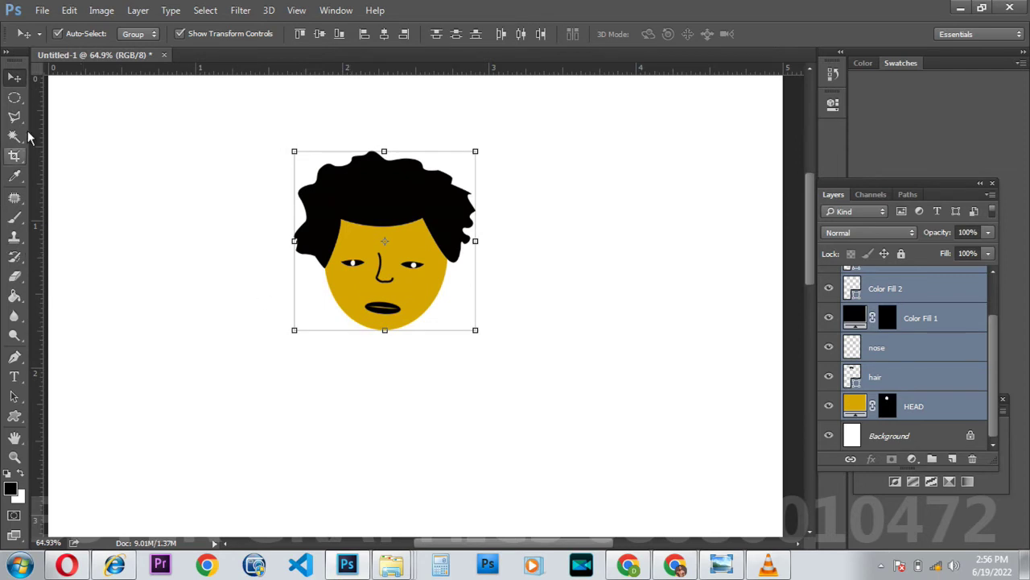
# Step: Select a small rectangle just below the chin with the Rectangular Marquee
pyautogui.click(14, 98)
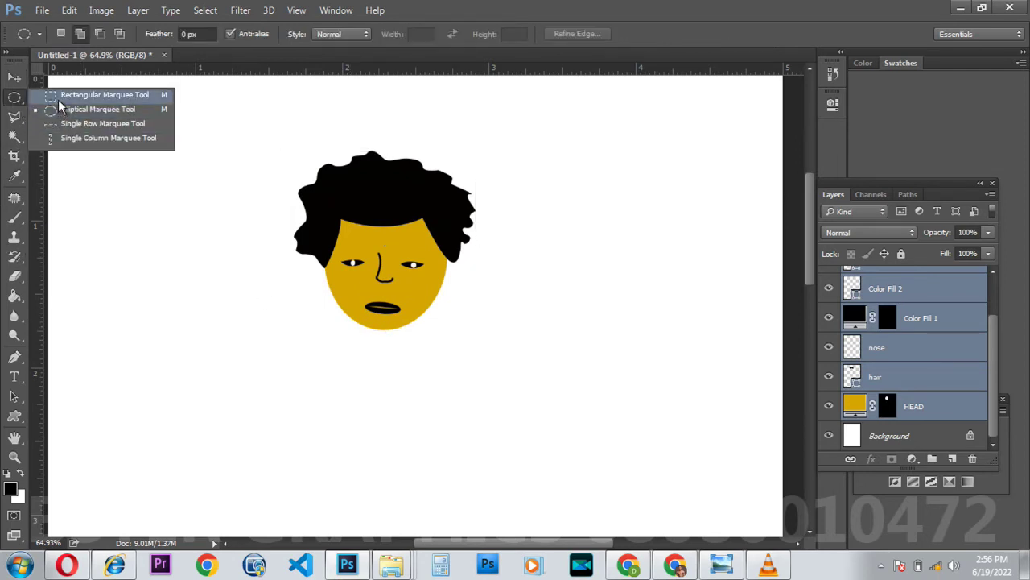
pyautogui.click(58, 98)
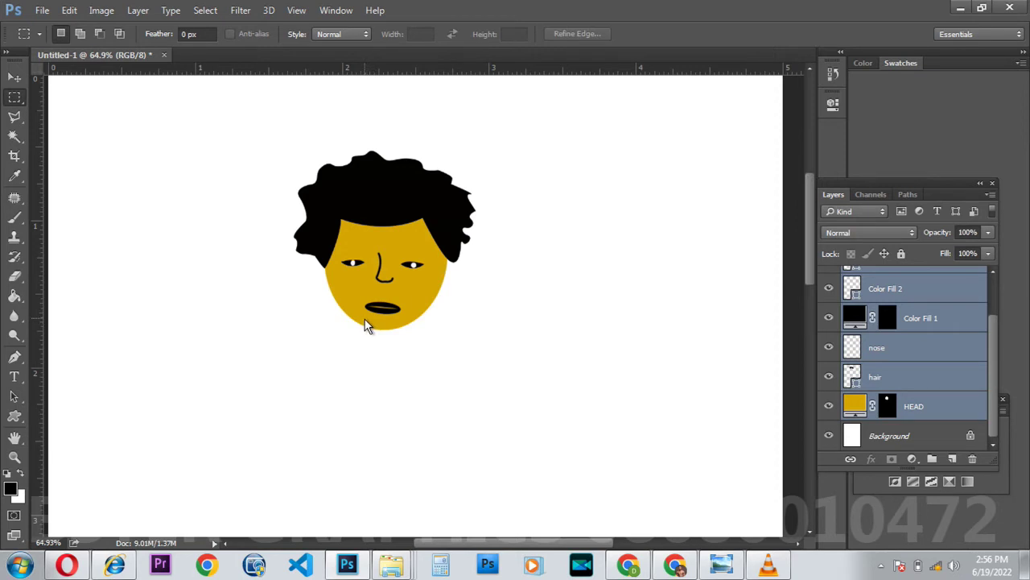
pyautogui.moveTo(364, 319); pyautogui.dragTo(411, 370)
pyautogui.click(12, 491)
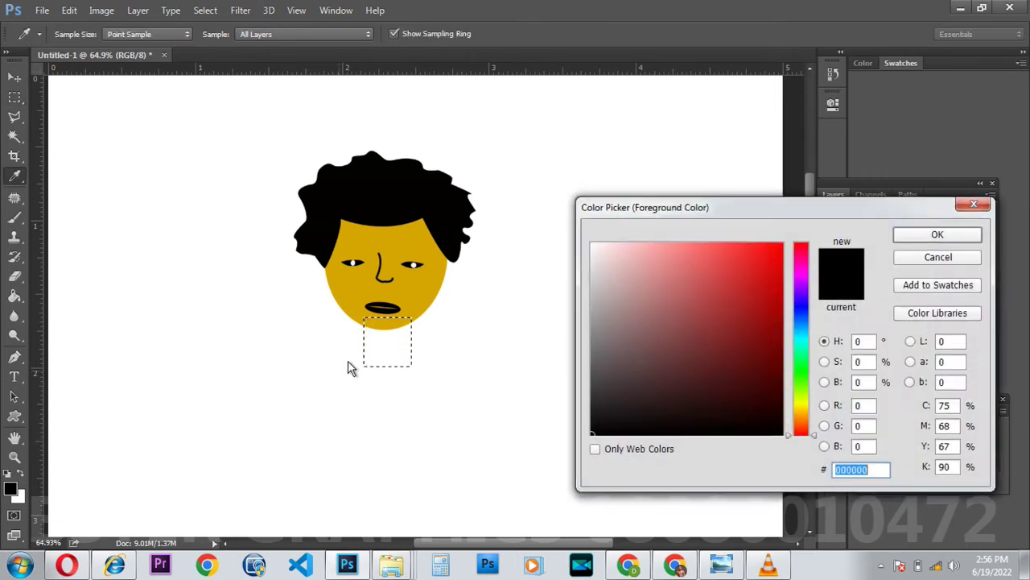
pyautogui.click(932, 259)
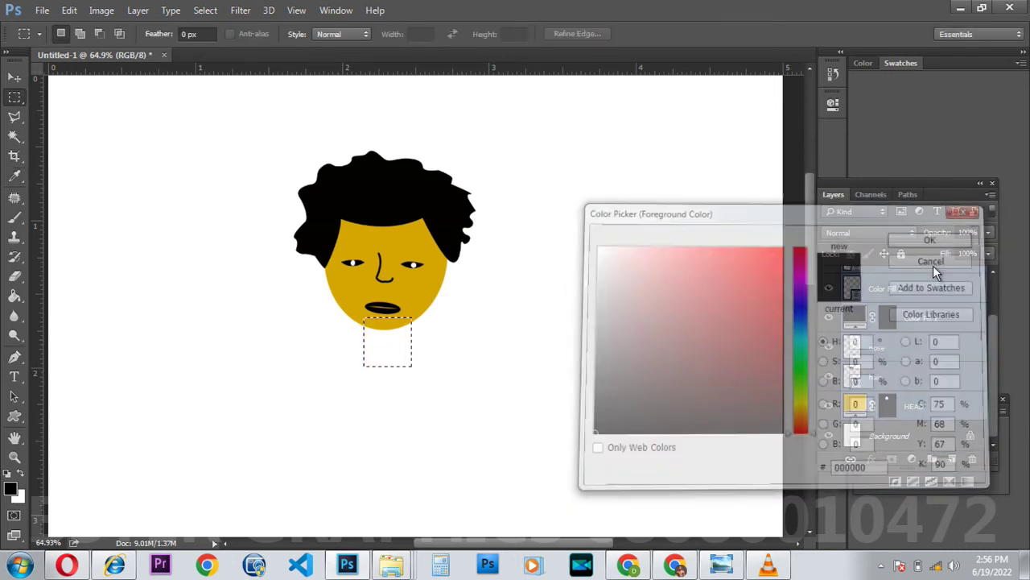
pyautogui.scroll(2, 913, 366)
# Step: Fill the neck selection with darker gold #bb9203 and move the layer below Color Fill 1
pyautogui.click(922, 281)
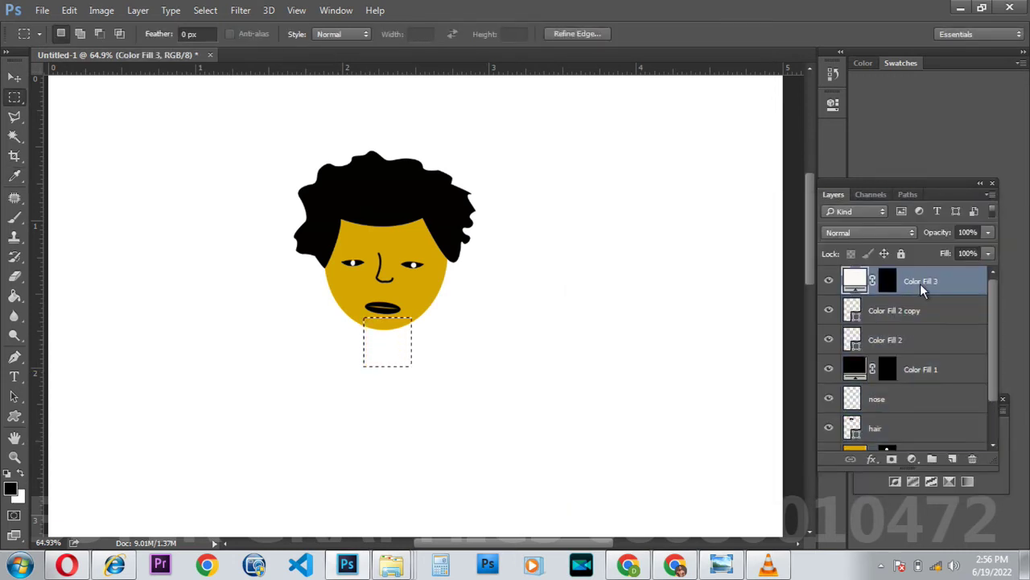
pyautogui.click(913, 459)
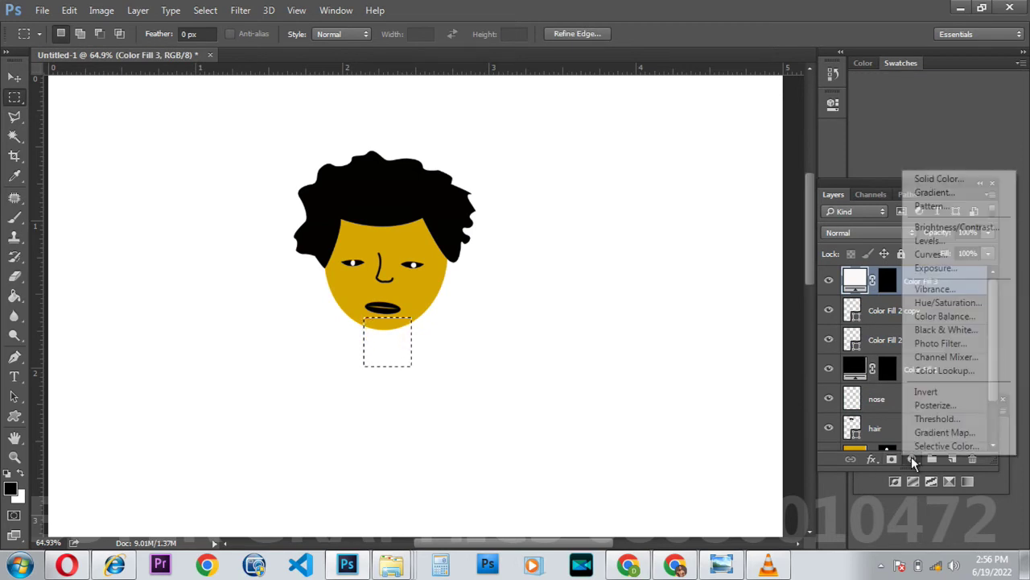
pyautogui.click(966, 179)
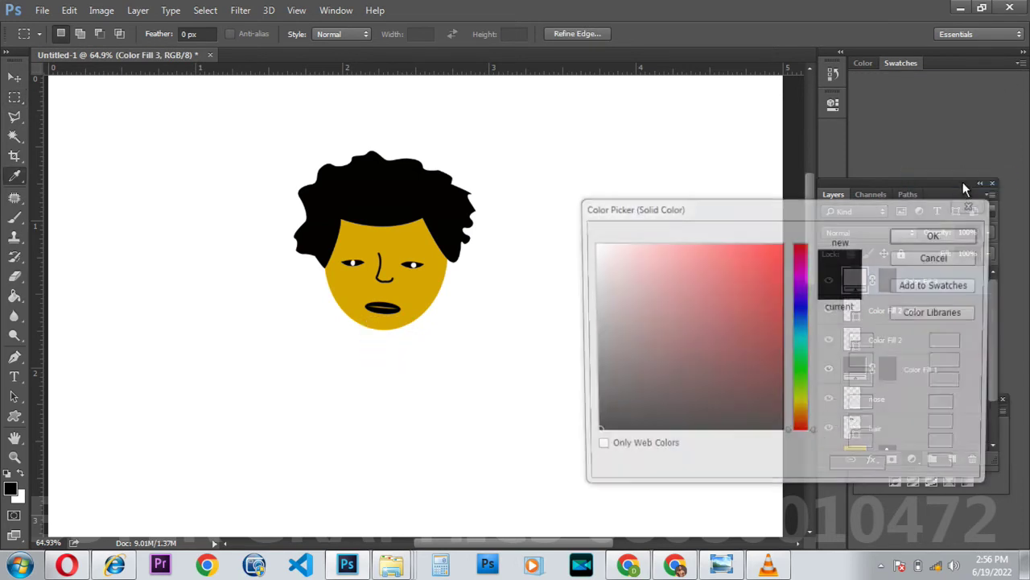
pyautogui.click(423, 299)
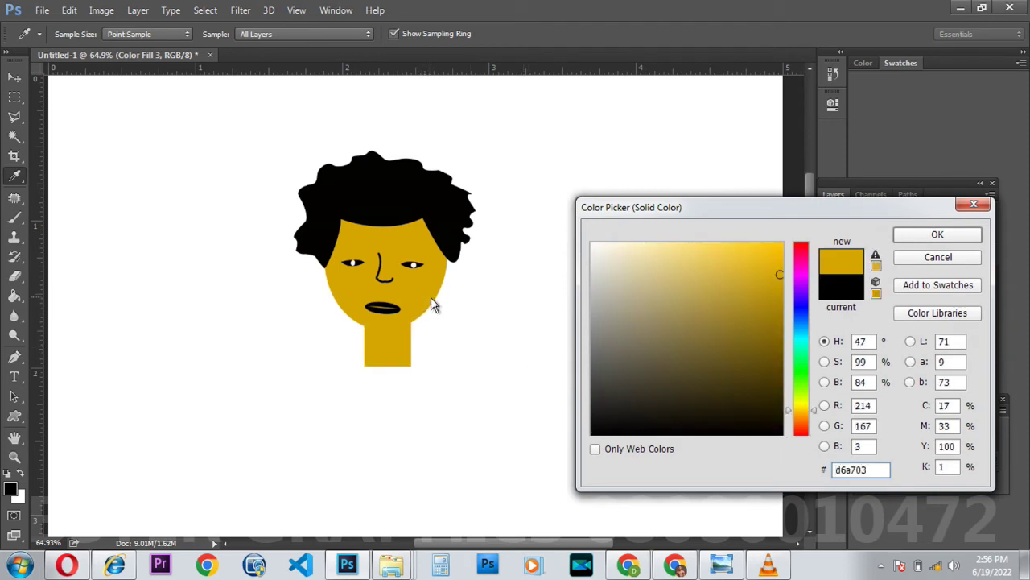
pyautogui.click(780, 294)
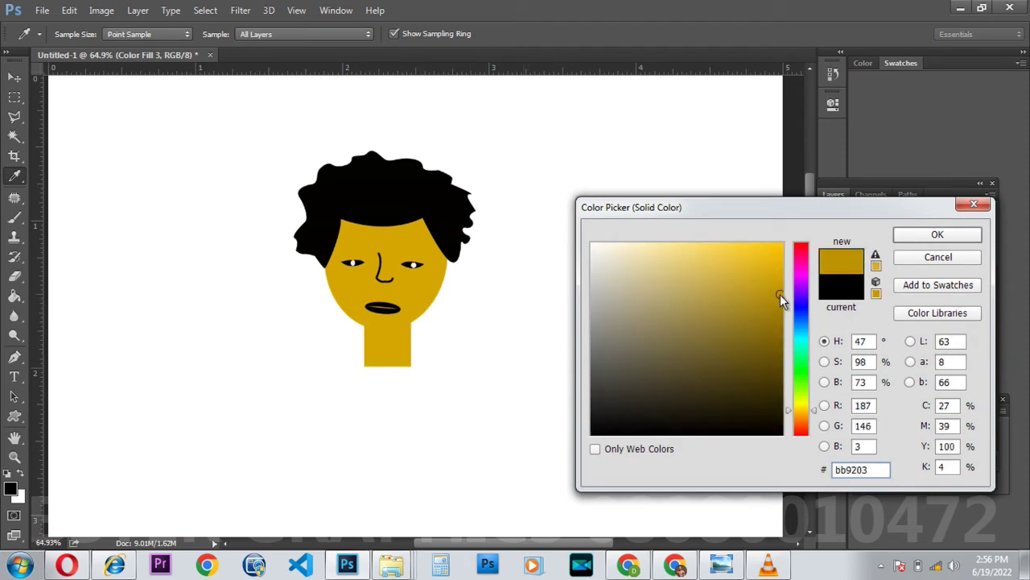
pyautogui.click(949, 241)
pyautogui.press('m')
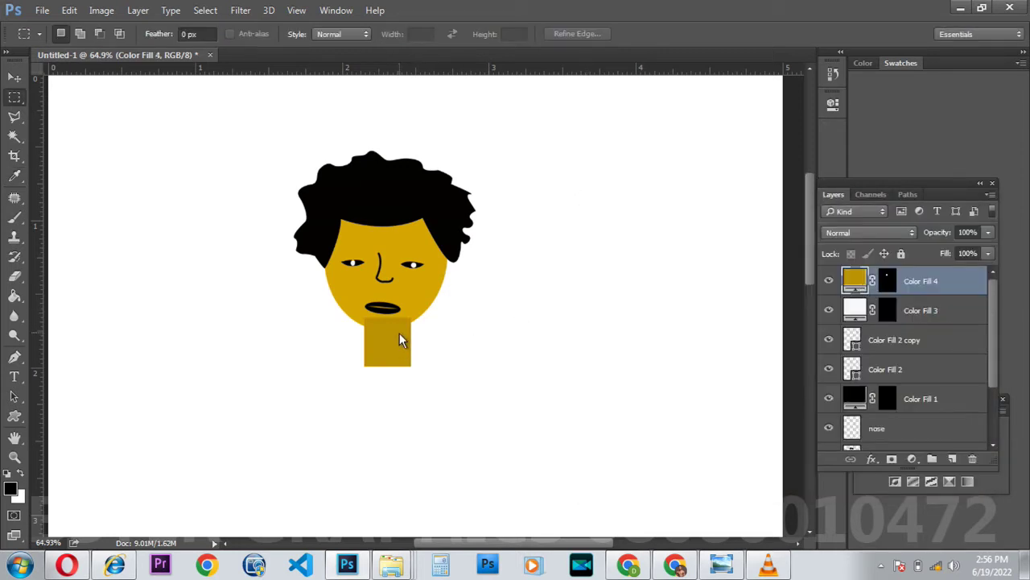
pyautogui.moveTo(943, 278); pyautogui.dragTo(973, 414)
# Step: Move Color Fill 4 below HEAD, above Background, and nudge the neck up-left under the chin
pyautogui.scroll(-3, 952, 392)
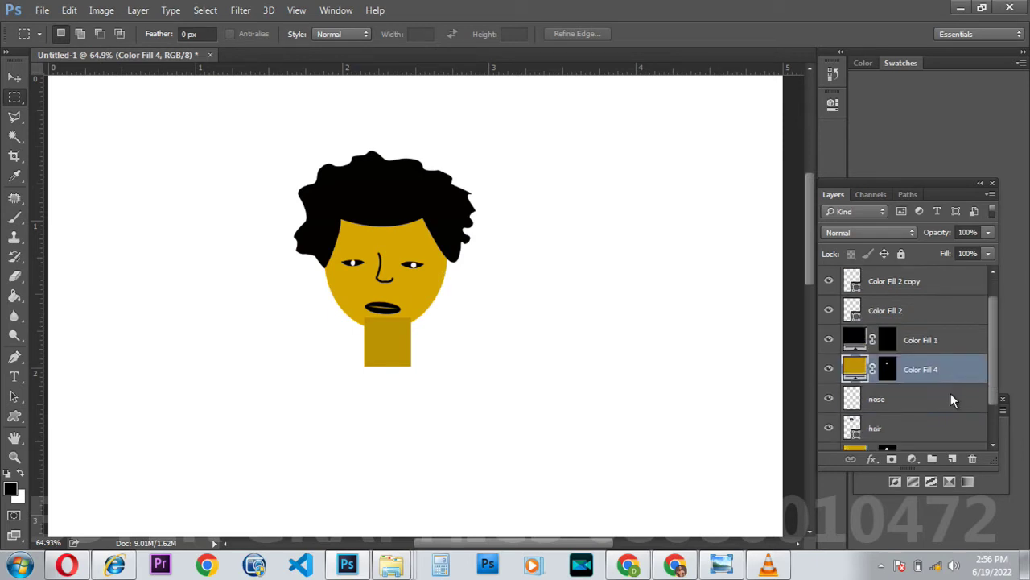
pyautogui.moveTo(920, 318); pyautogui.dragTo(942, 413)
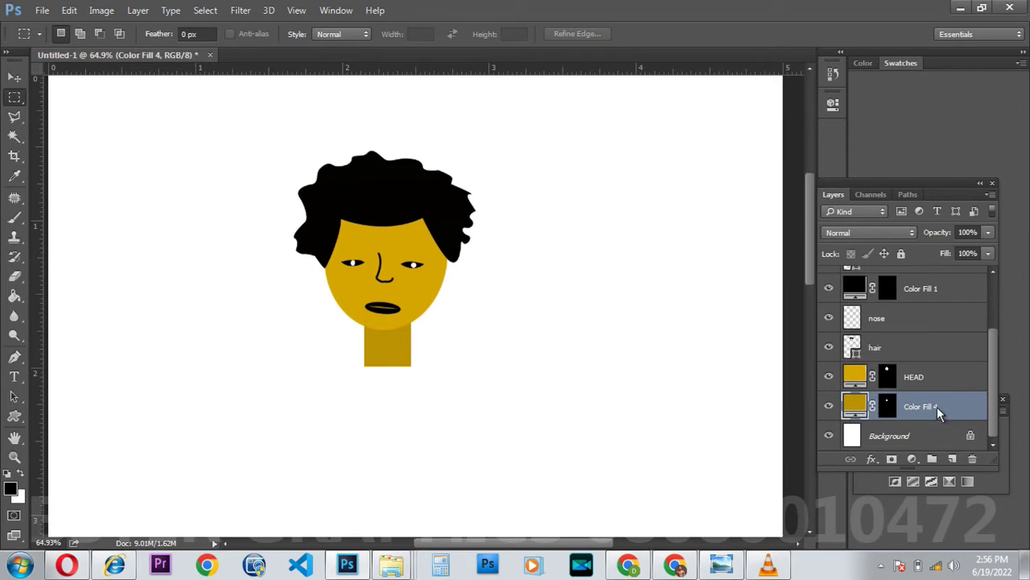
pyautogui.click(14, 77)
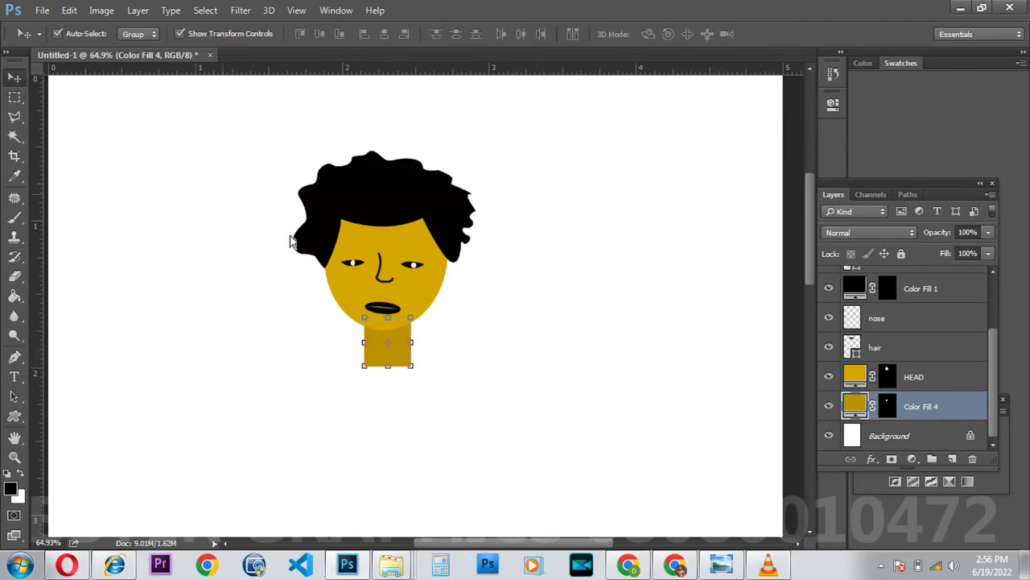
pyautogui.moveTo(382, 351); pyautogui.dragTo(393, 331)
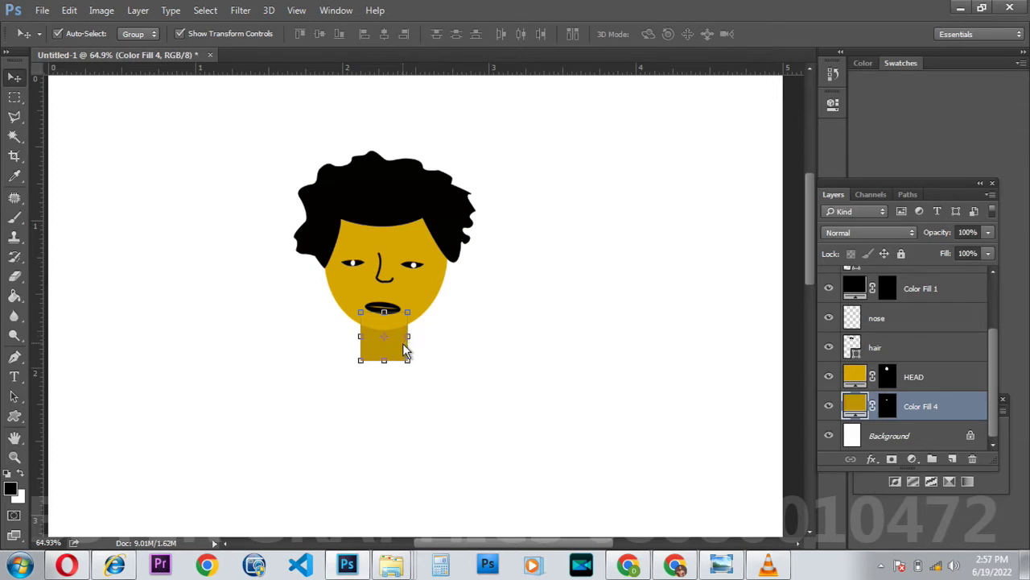
pyautogui.scroll(-3, 358, 375)
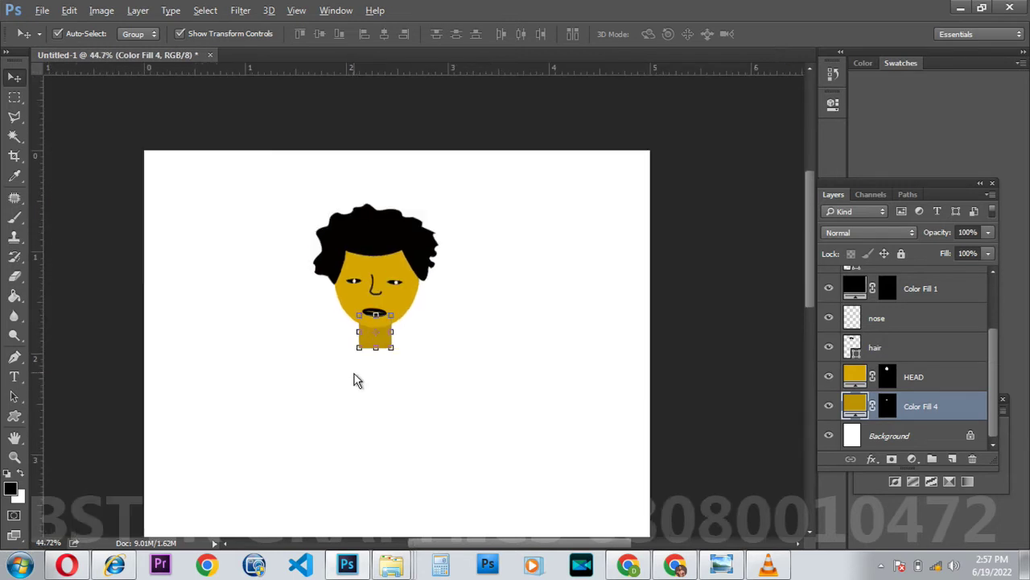
pyautogui.scroll(2, 379, 346)
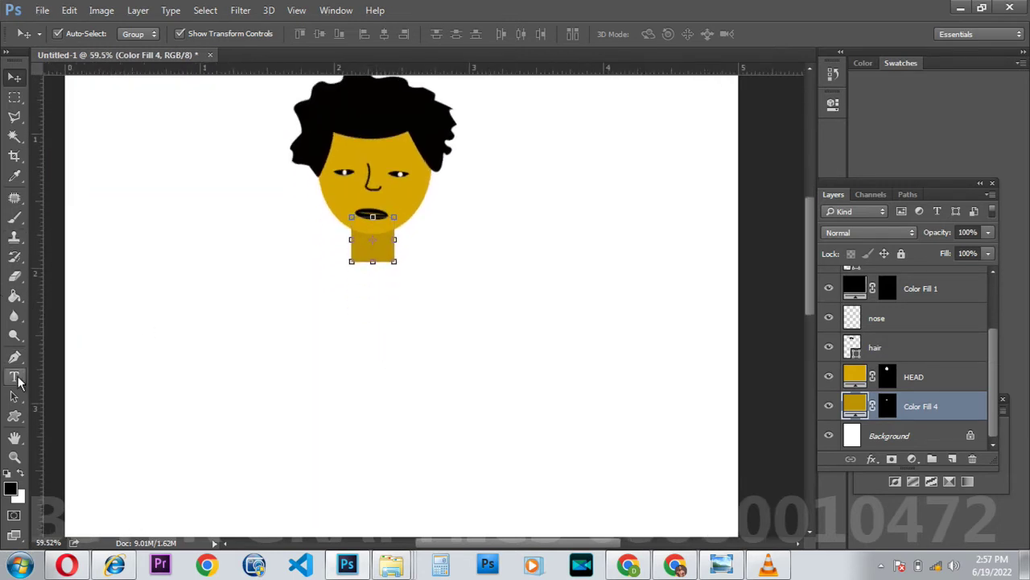
pyautogui.click(13, 96)
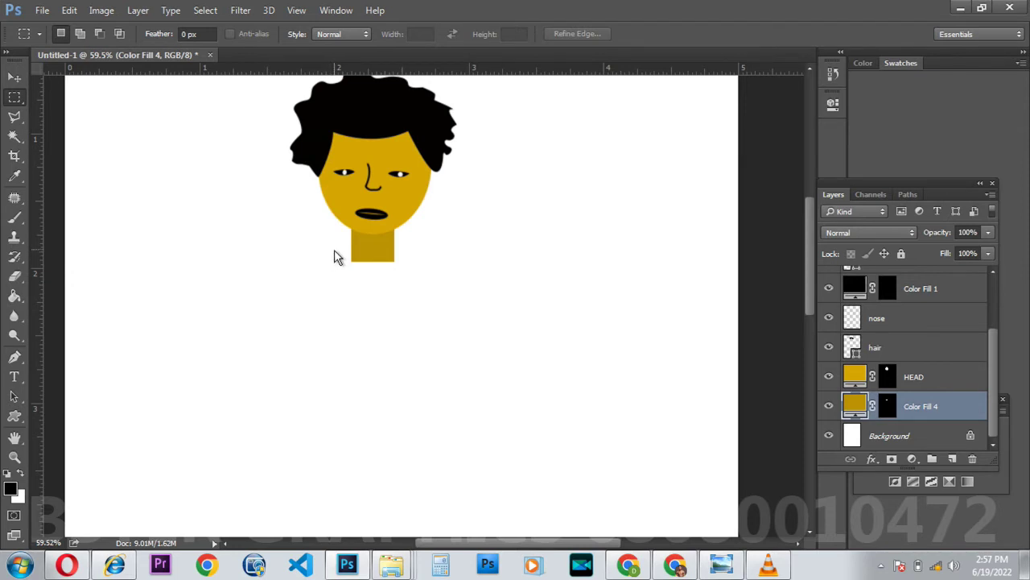
# Step: Fill a large rectangle under the neck with navy #041671 on Color Fill 5 and shift it left
pyautogui.moveTo(345, 258); pyautogui.dragTo(498, 425)
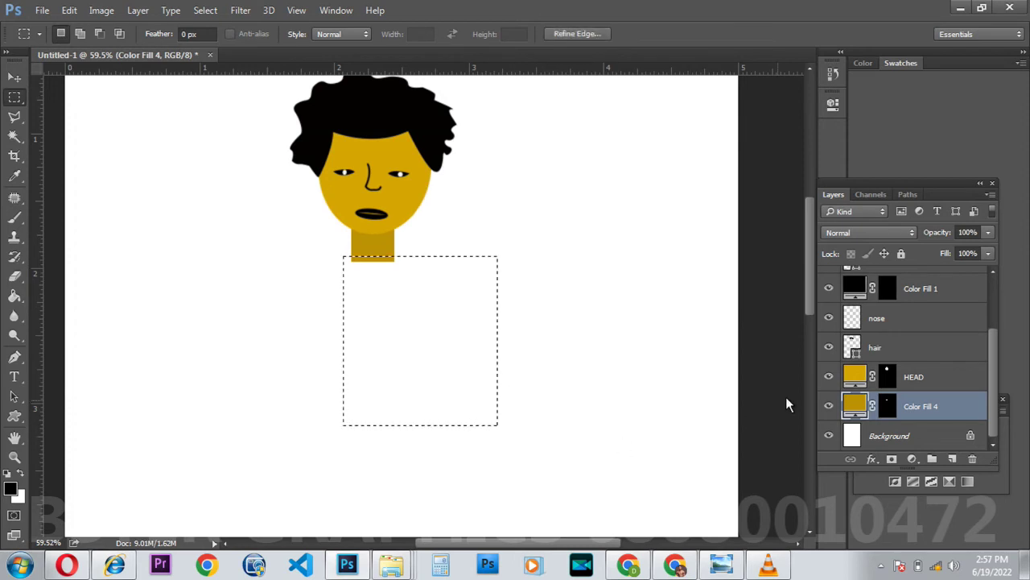
pyautogui.scroll(3, 894, 446)
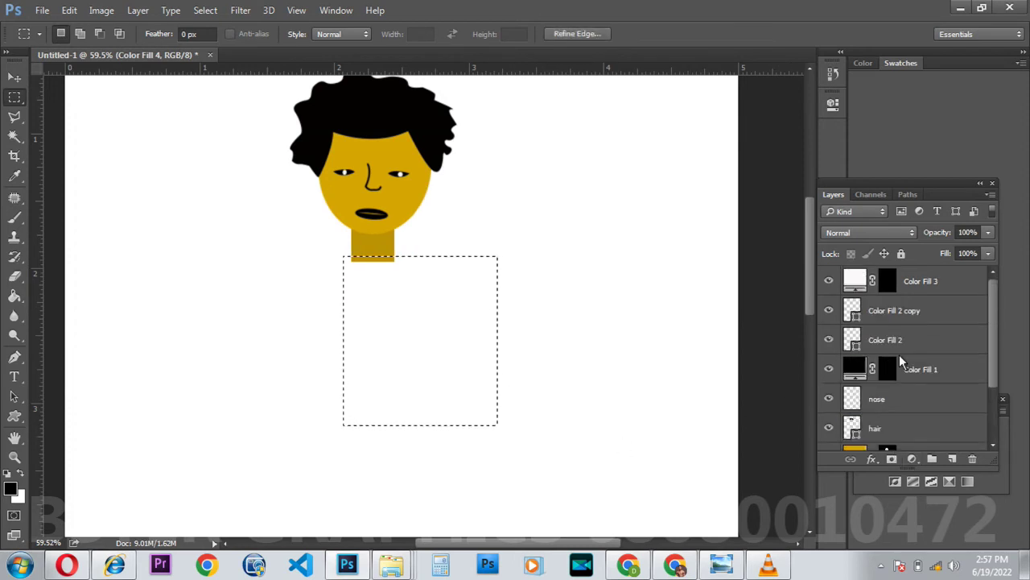
pyautogui.click(931, 290)
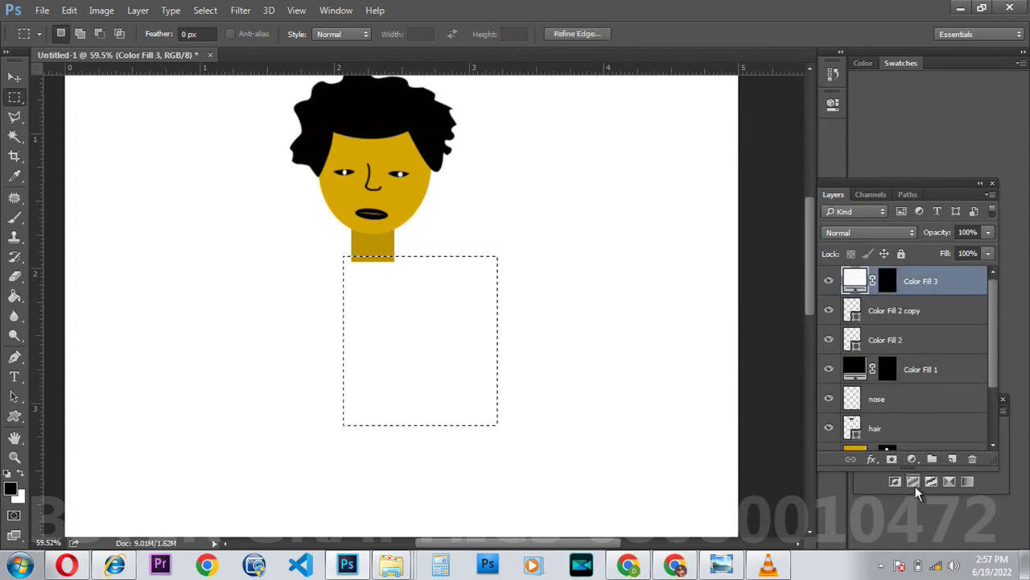
pyautogui.click(912, 459)
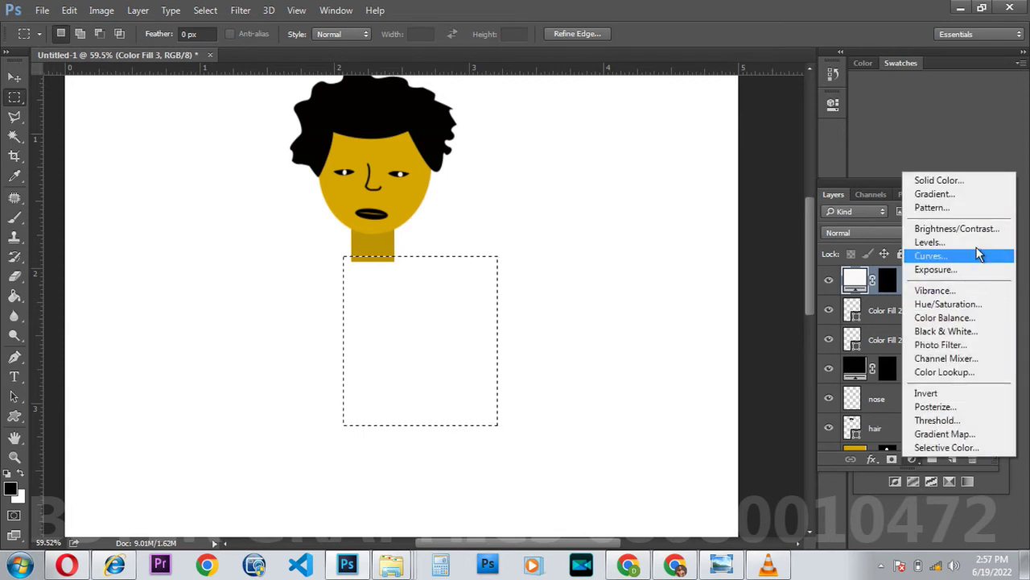
pyautogui.click(963, 180)
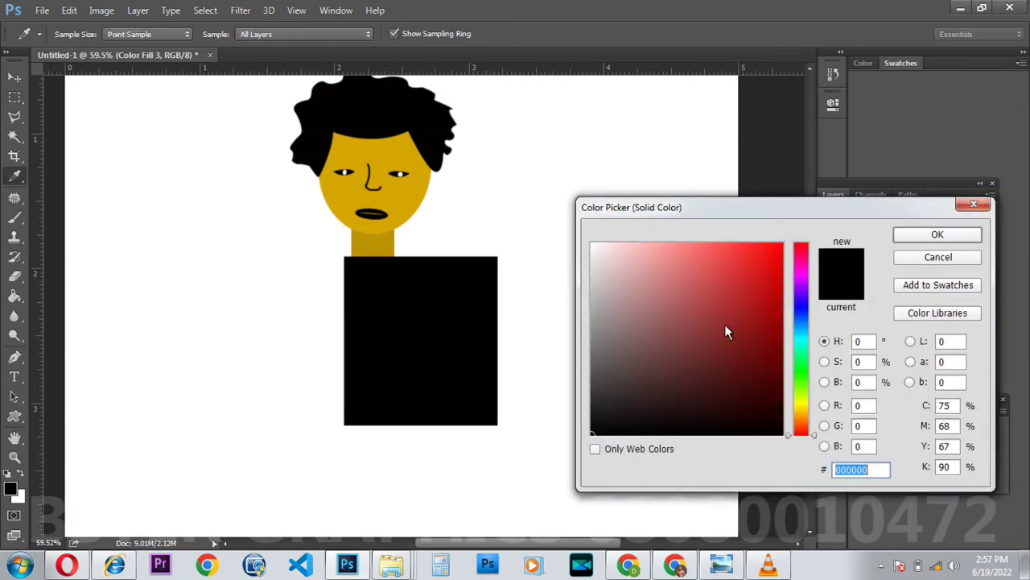
pyautogui.click(803, 313)
pyautogui.click(776, 350)
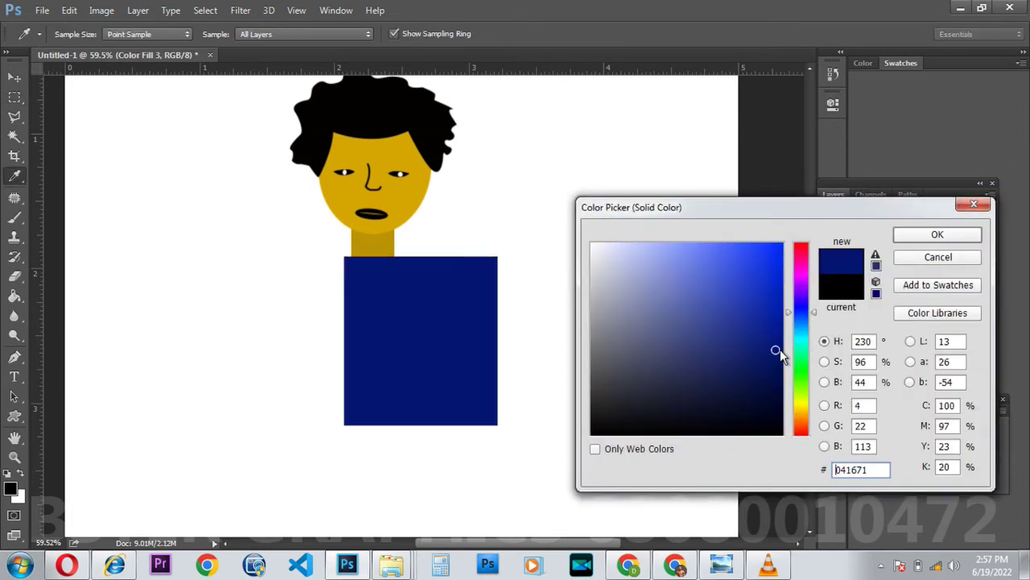
pyautogui.click(922, 235)
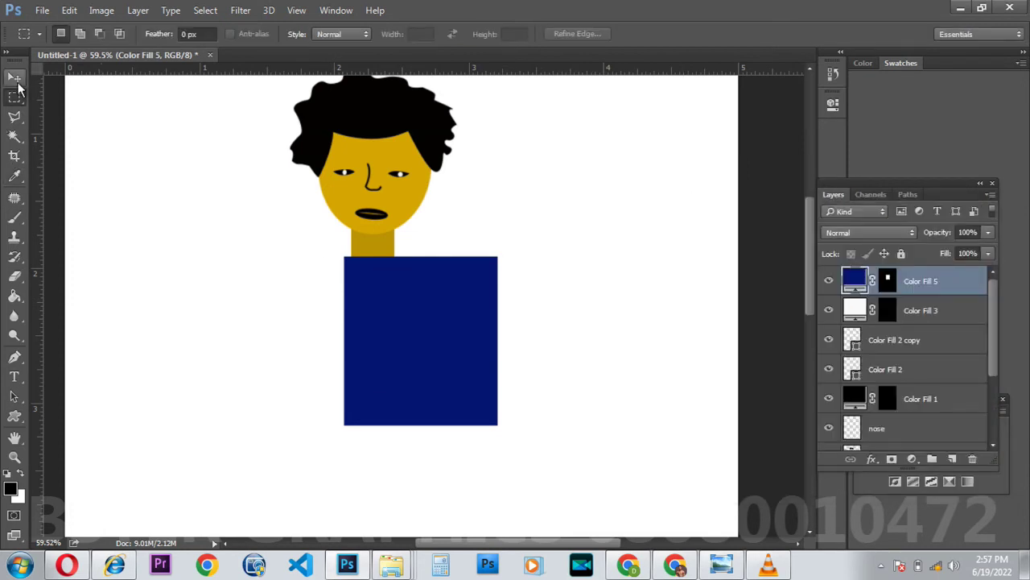
pyautogui.click(15, 77)
pyautogui.moveTo(426, 322); pyautogui.dragTo(385, 320)
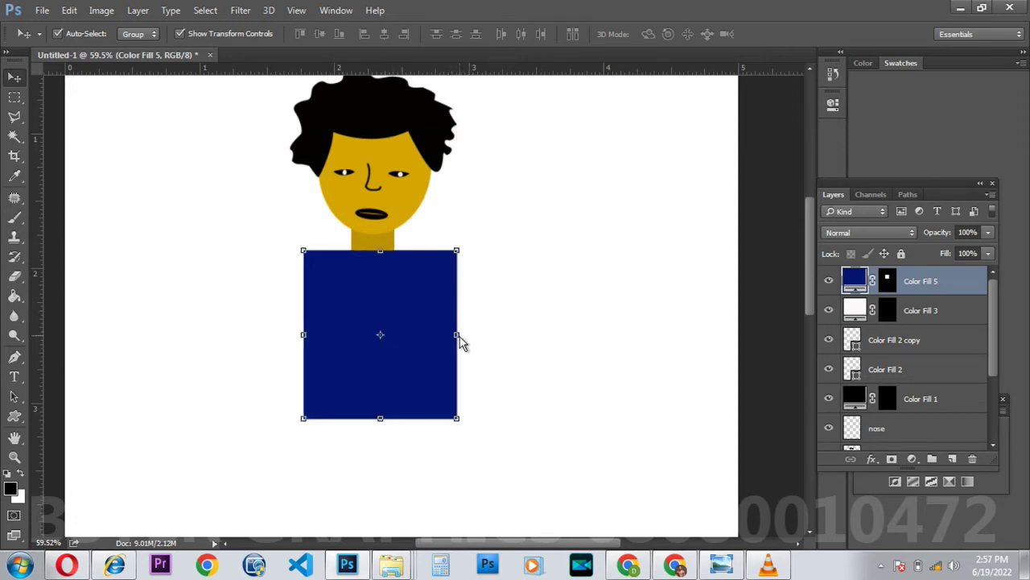
# Step: Put the navy torso rectangle into Warp transform mode
pyautogui.click(459, 337)
pyautogui.click(638, 34)
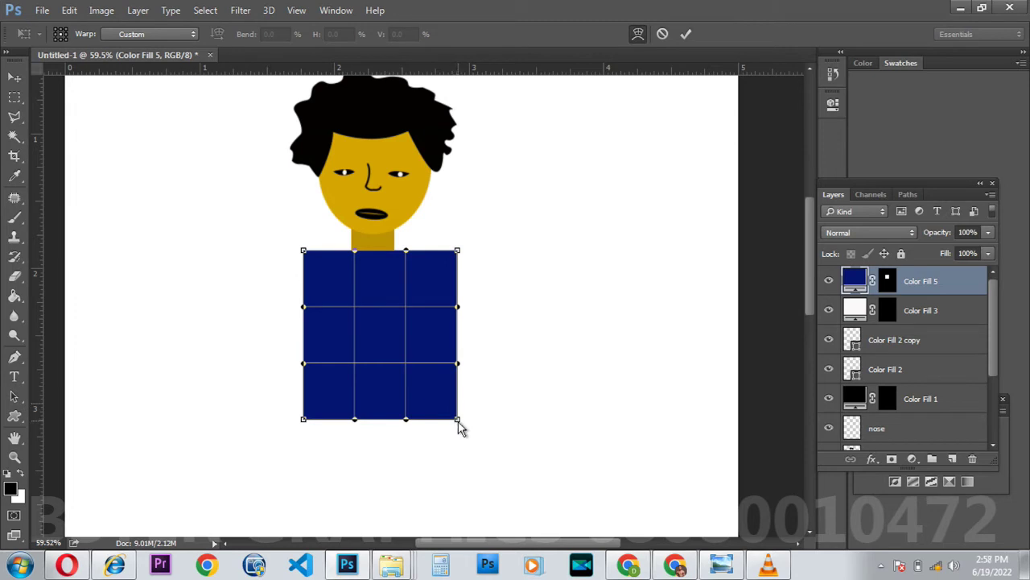
pyautogui.click(686, 34)
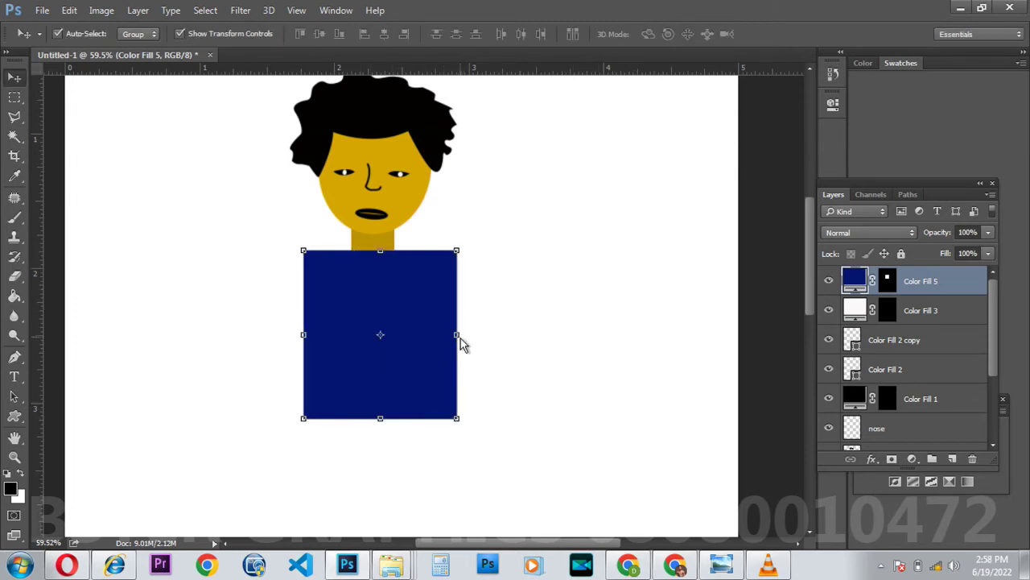
pyautogui.click(458, 335)
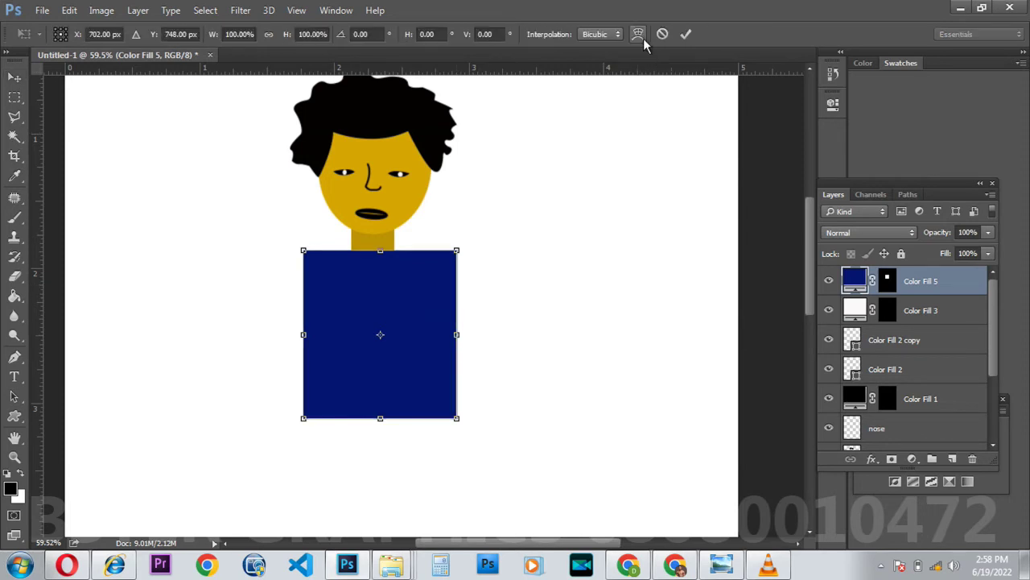
pyautogui.rightClick(443, 313)
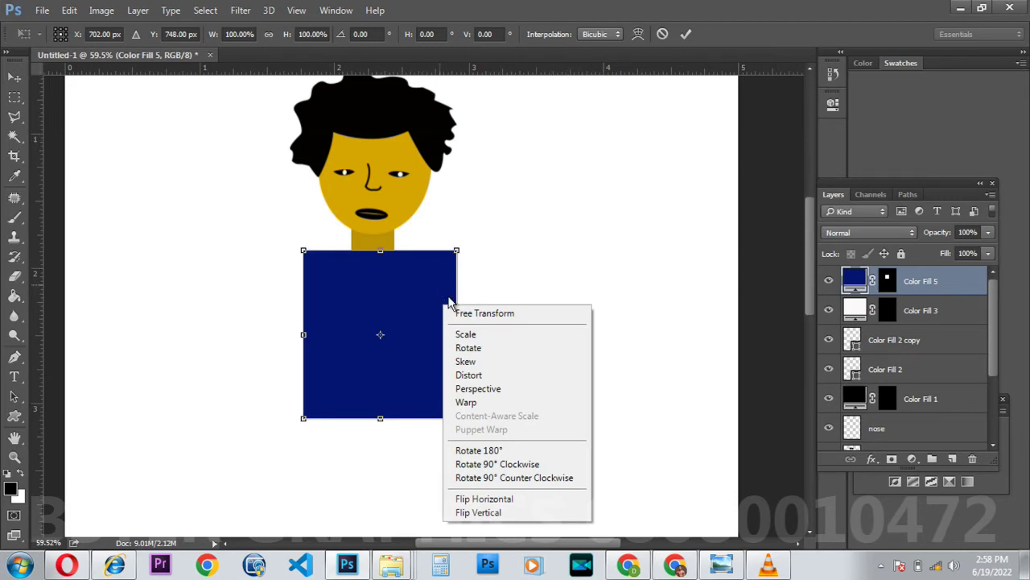
pyautogui.rightClick(412, 286)
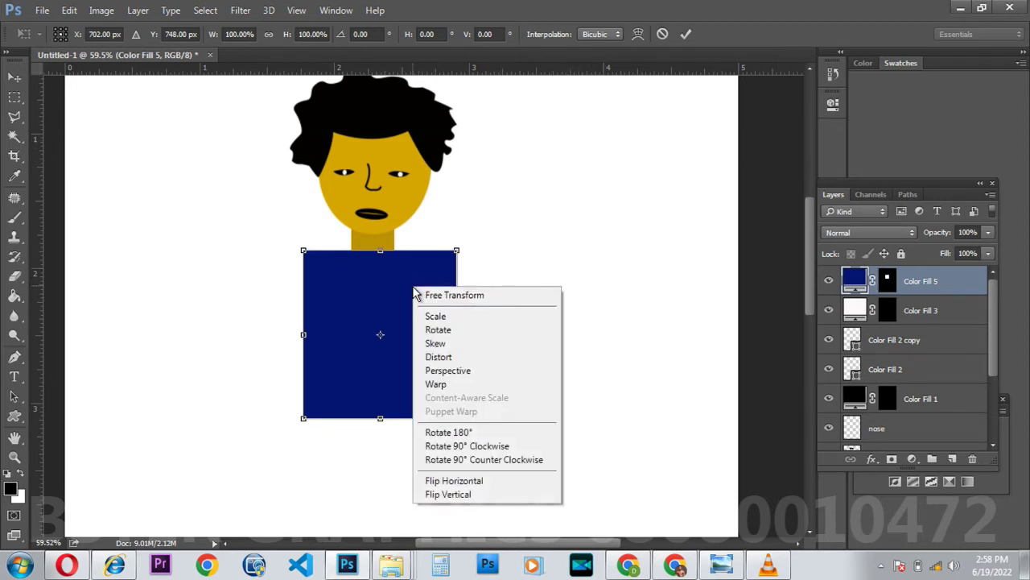
pyautogui.click(455, 386)
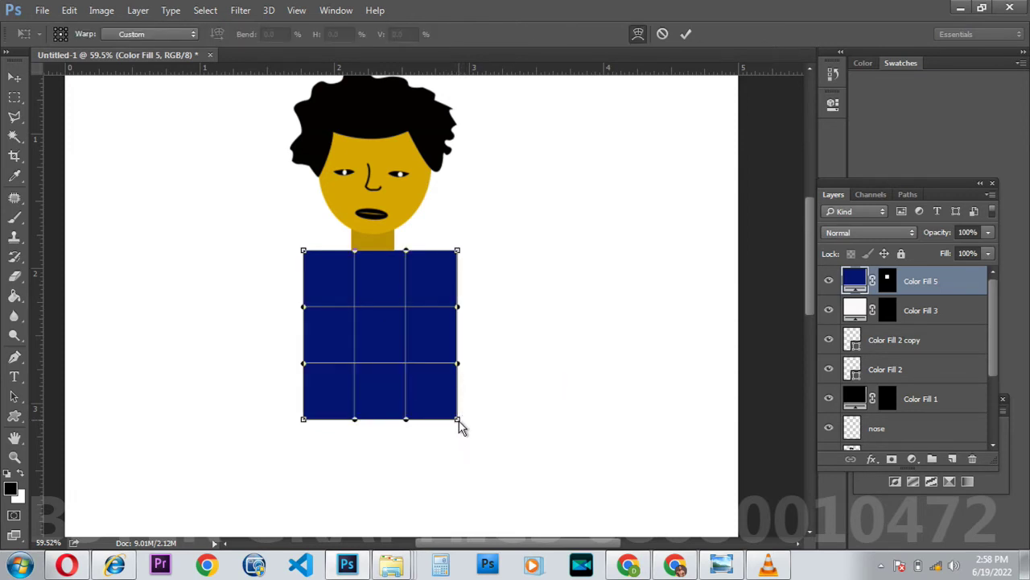
# Step: Pull all four warp corners inward to round the shoulders and taper the bottom, then commit
pyautogui.moveTo(457, 421); pyautogui.dragTo(434, 421)
pyautogui.moveTo(304, 422); pyautogui.dragTo(331, 426)
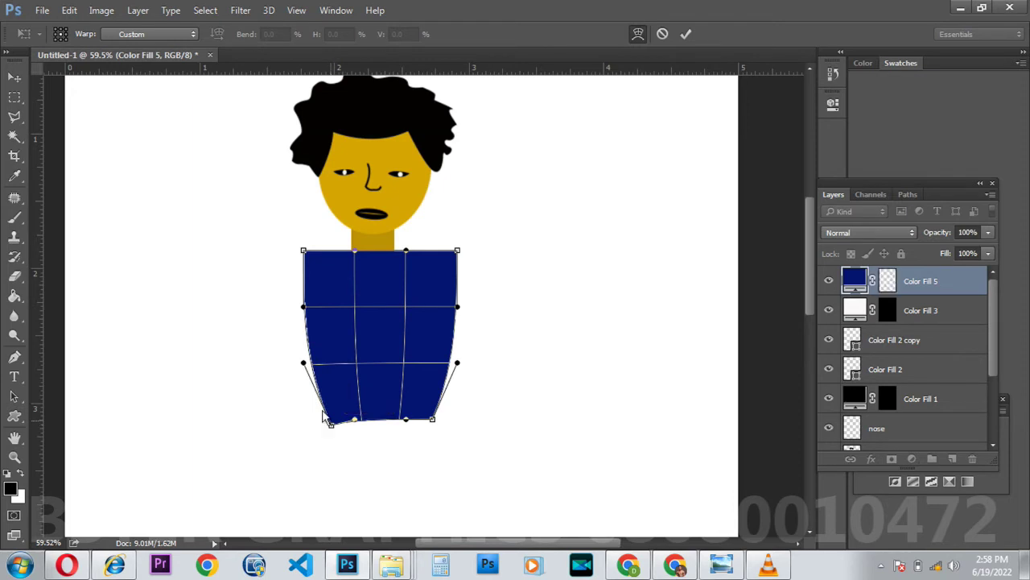
pyautogui.moveTo(306, 252); pyautogui.dragTo(346, 252)
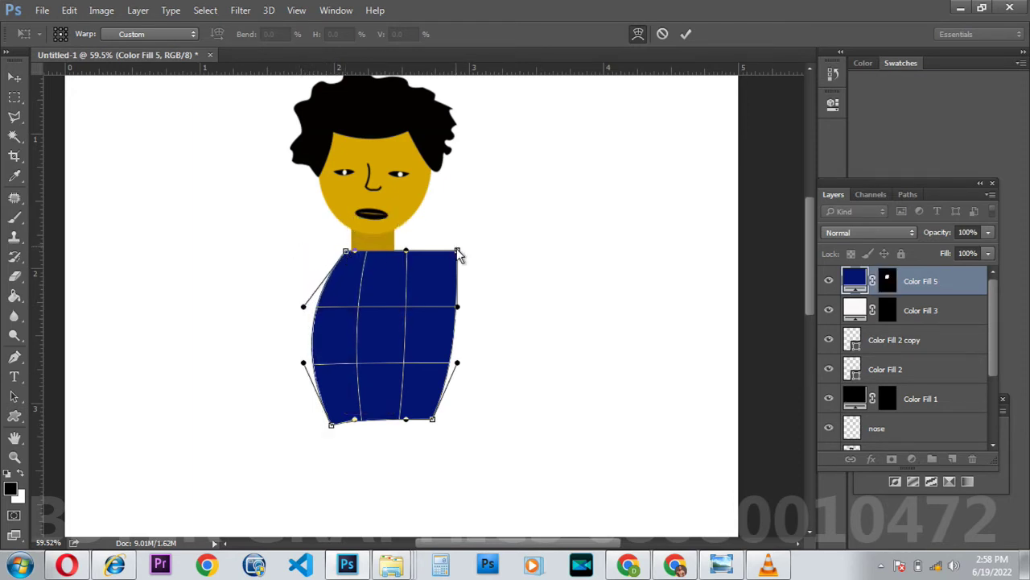
pyautogui.moveTo(456, 251); pyautogui.dragTo(413, 252)
pyautogui.click(680, 34)
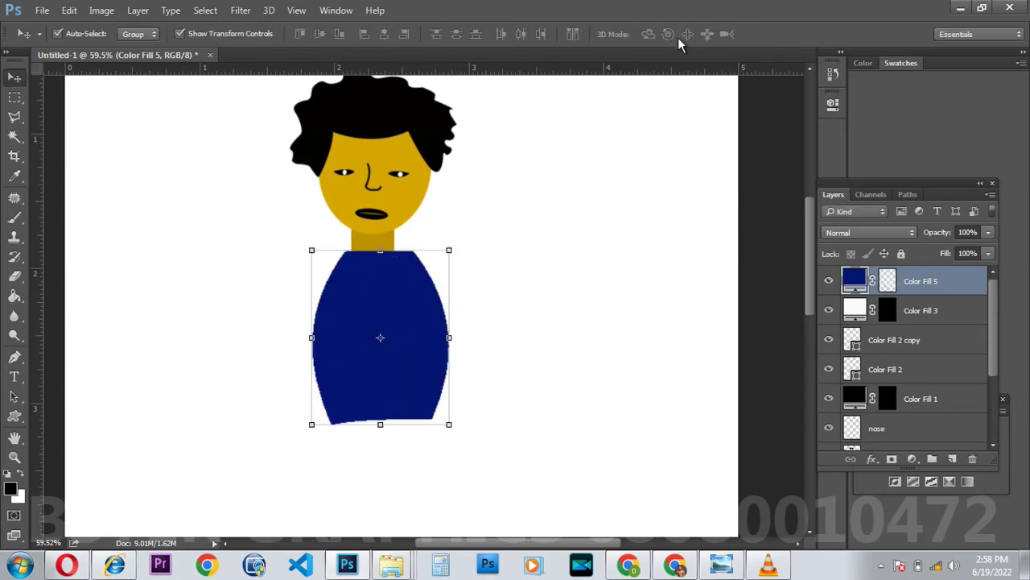
# Step: Shift the curved torso a few pixels and fine-tune it to sit centred under the neck
pyautogui.moveTo(394, 308); pyautogui.dragTo(387, 306)
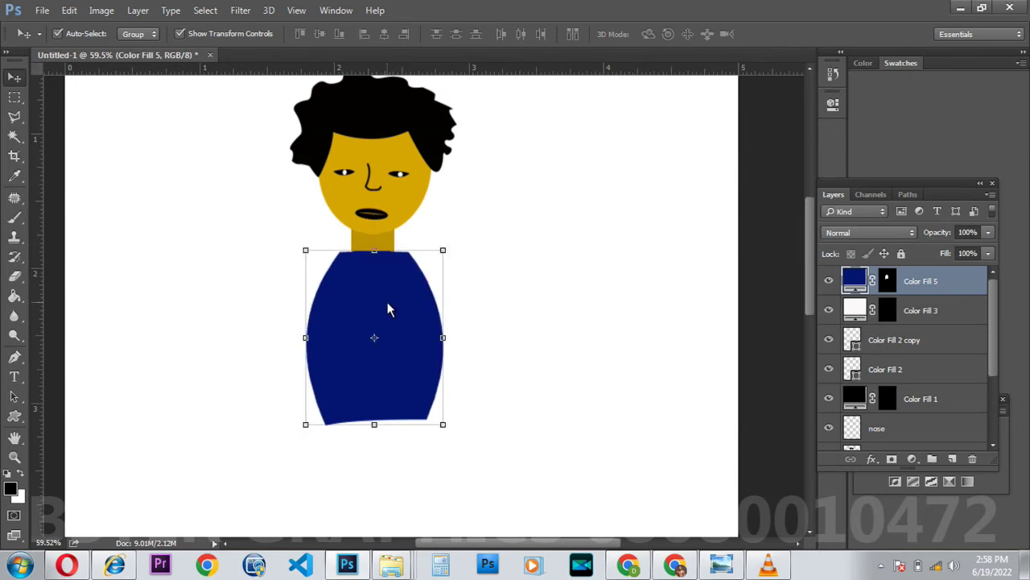
pyautogui.moveTo(388, 303); pyautogui.dragTo(389, 305)
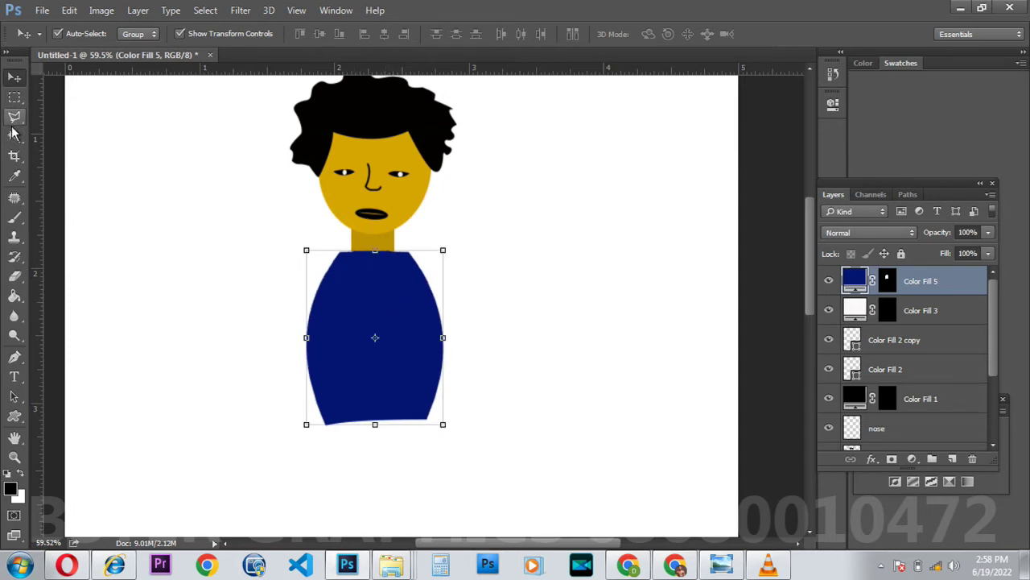
pyautogui.click(15, 96)
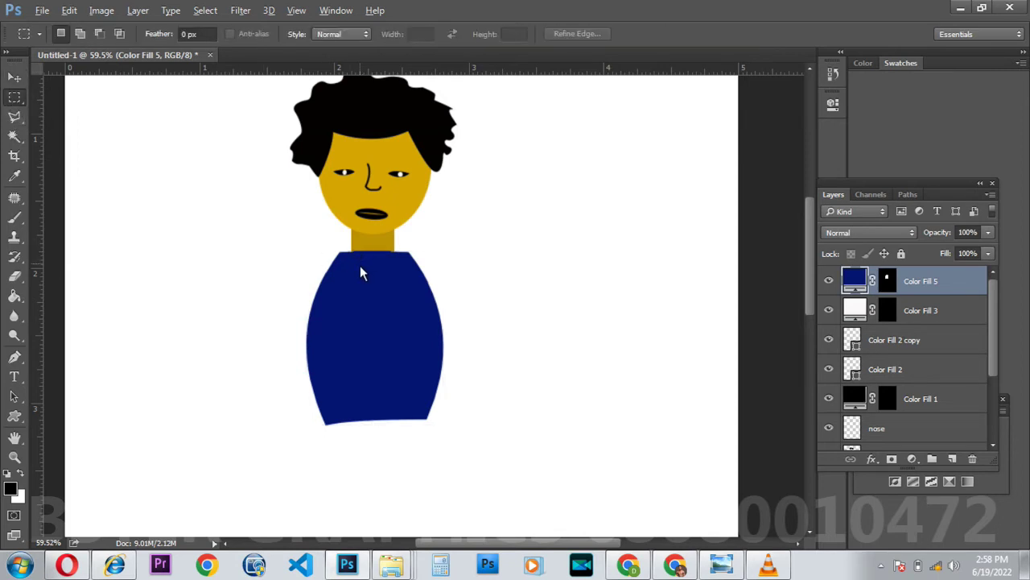
pyautogui.scroll(-1, 360, 266)
pyautogui.scroll(2, 360, 272)
pyautogui.scroll(-1, 364, 279)
pyautogui.scroll(-1, 370, 264)
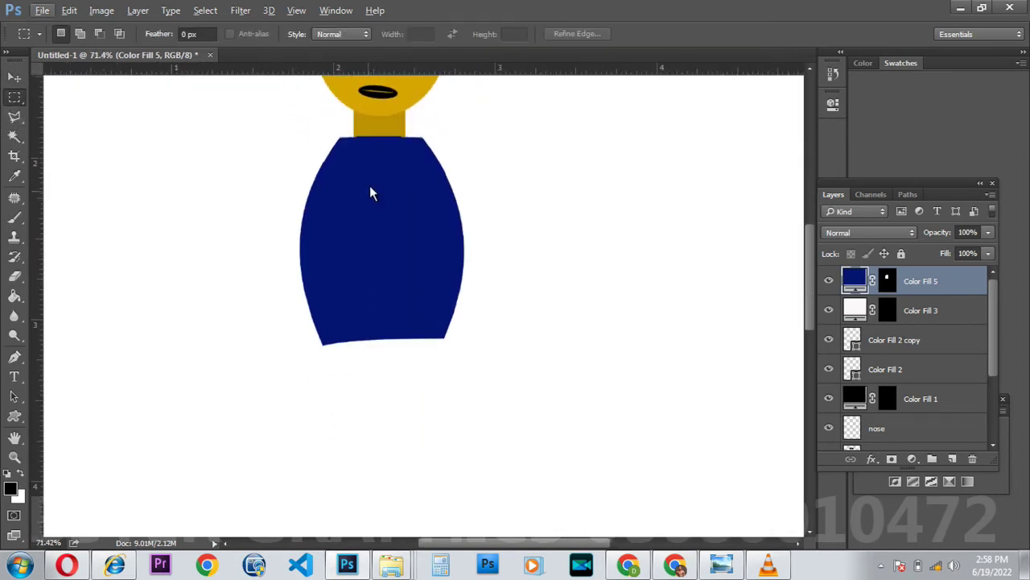
pyautogui.scroll(1, 372, 166)
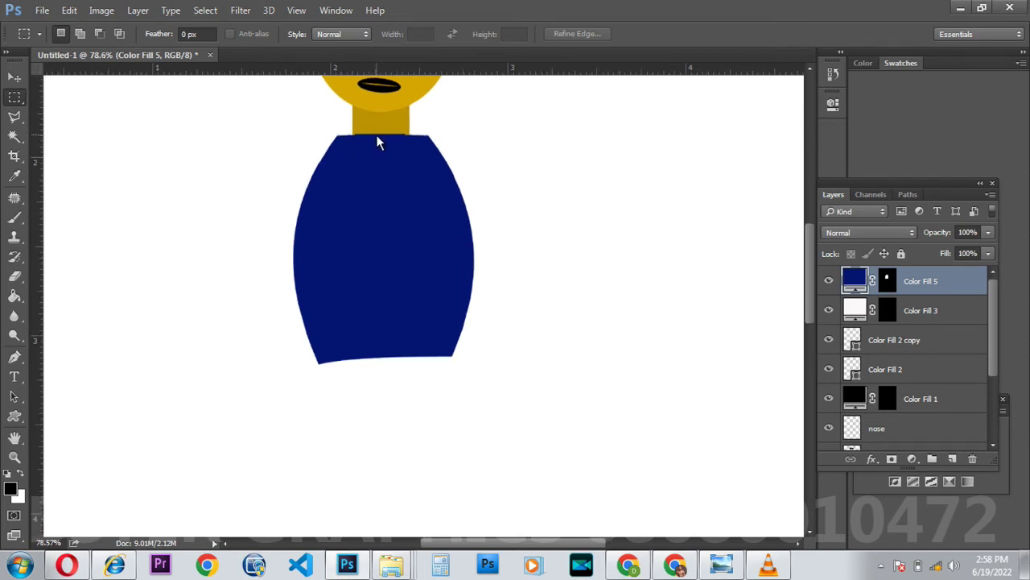
# Step: Fill a thin vertical strip down the torso centre with near-white #f9f9f9 on Color Fill 6
pyautogui.moveTo(378, 133); pyautogui.dragTo(381, 362)
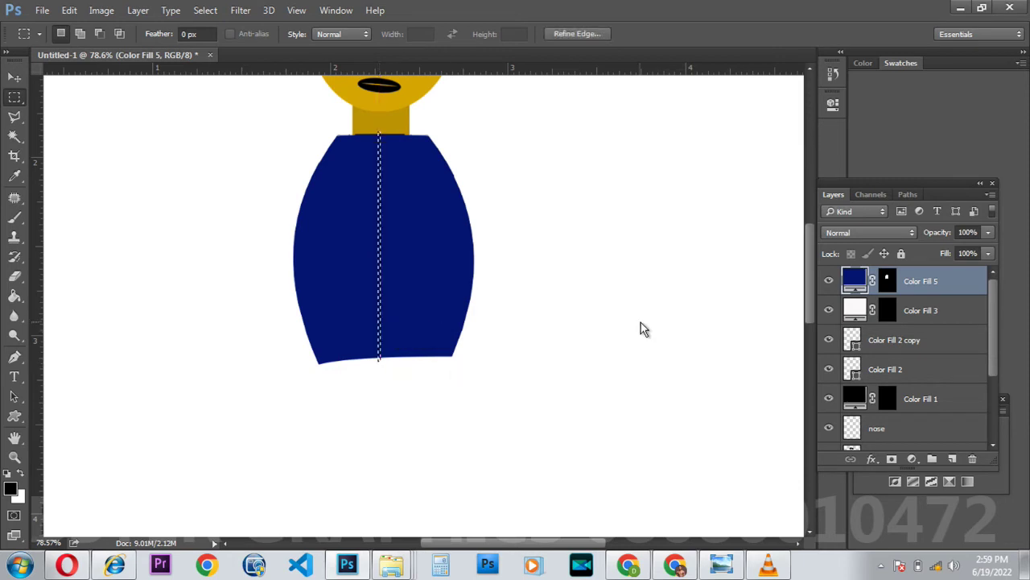
pyautogui.click(913, 459)
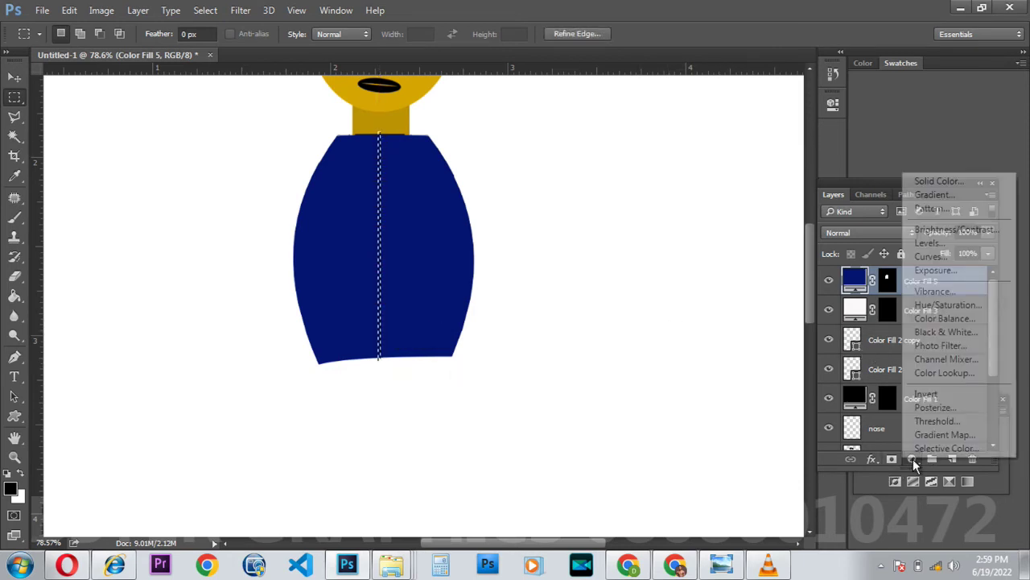
pyautogui.click(941, 181)
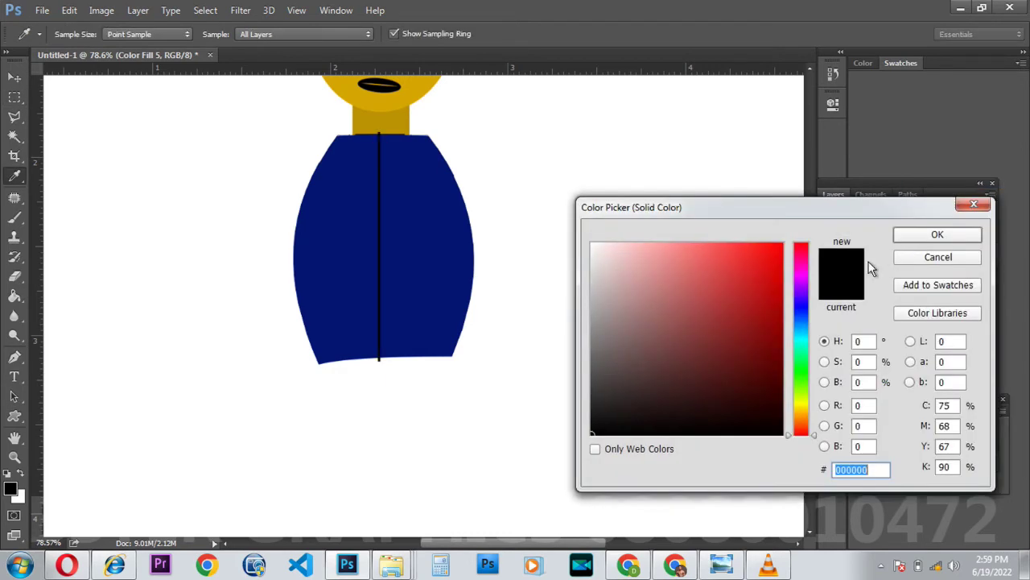
pyautogui.click(593, 249)
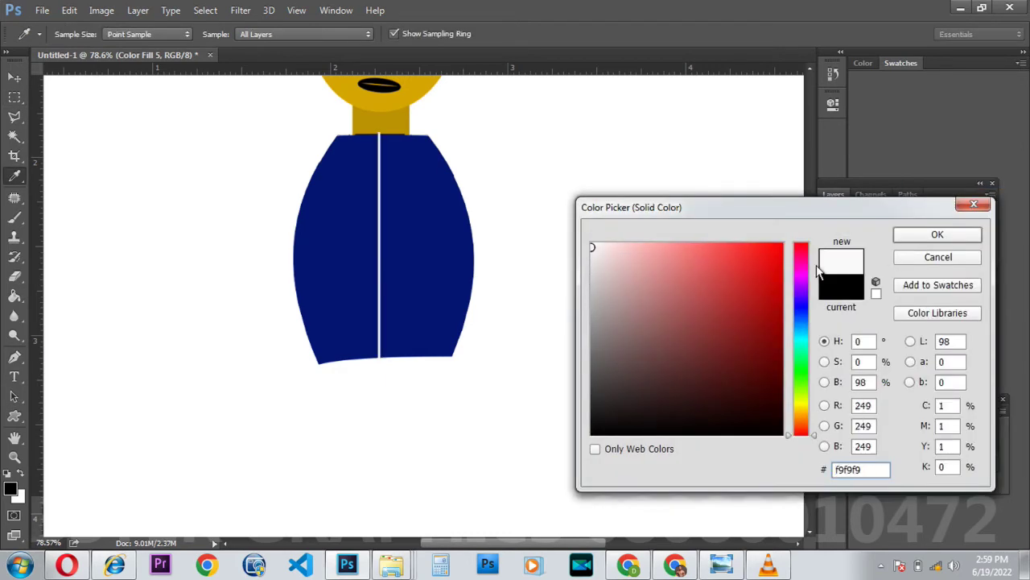
pyautogui.click(934, 236)
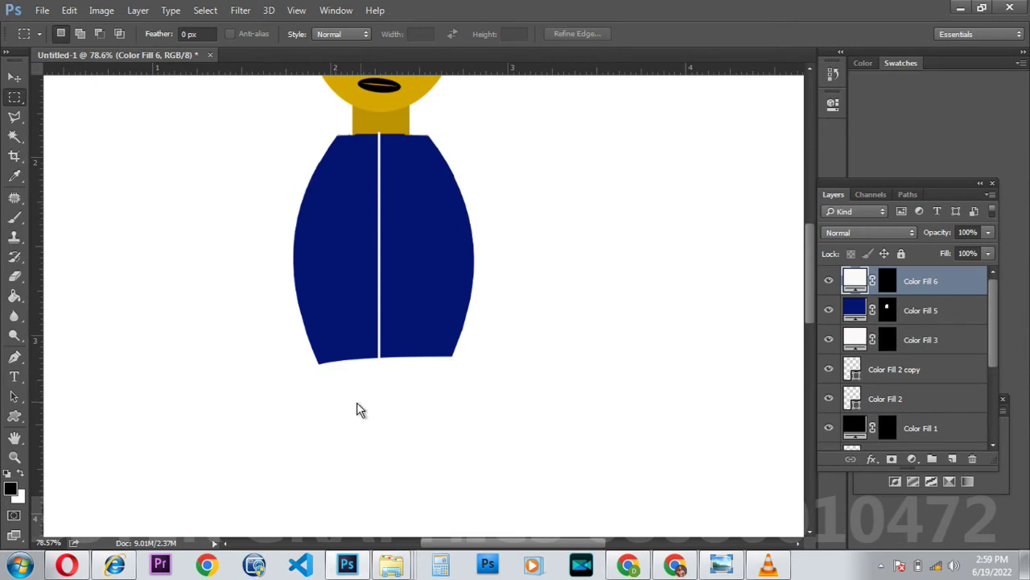
pyautogui.scroll(-2, 322, 370)
pyautogui.scroll(-2, 321, 368)
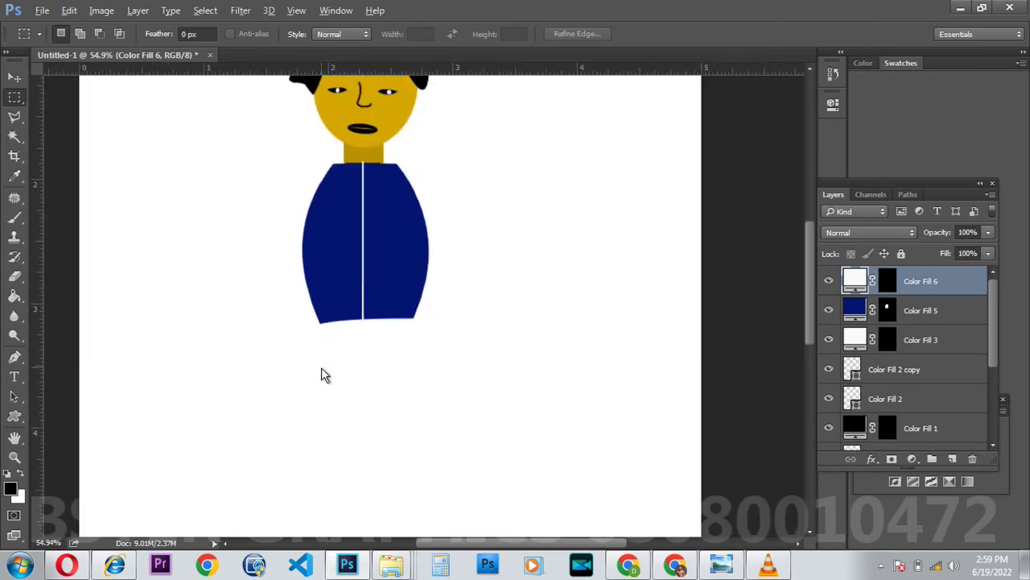
pyautogui.scroll(3, 334, 278)
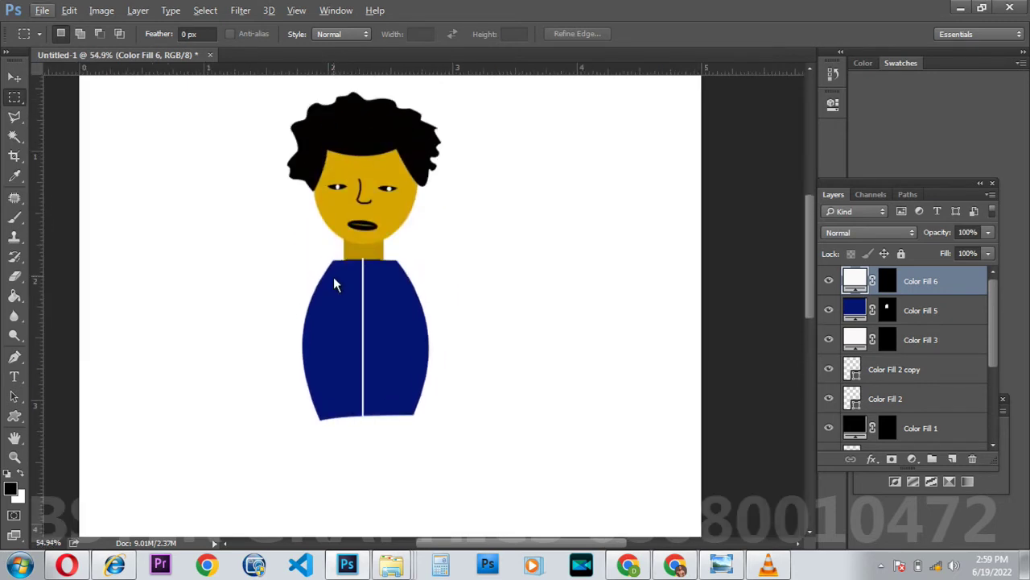
pyautogui.click(13, 118)
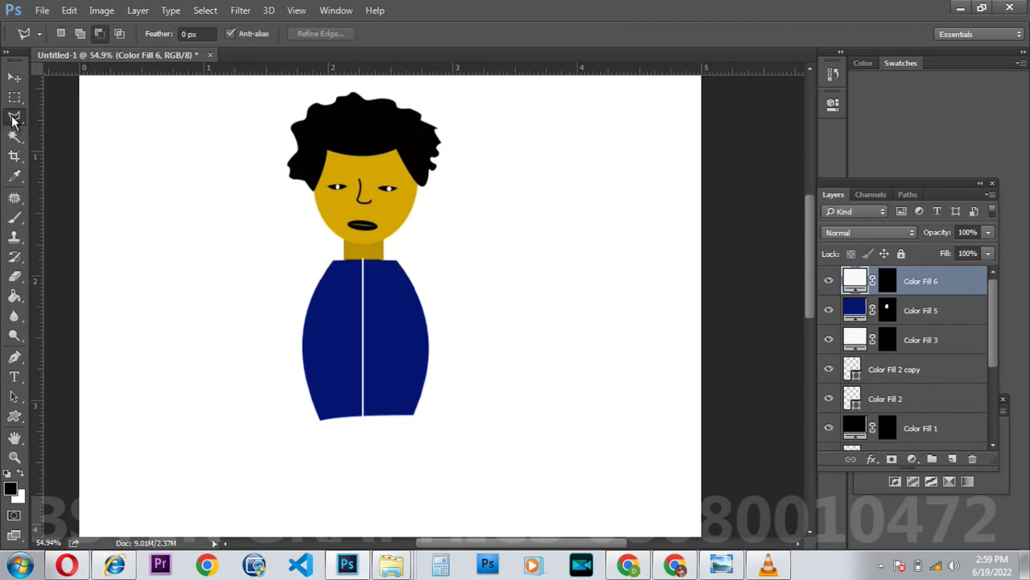
# Step: Trace a bent arm outline from the face edge out to an elbow and down onto the torso
pyautogui.click(318, 211)
pyautogui.click(252, 276)
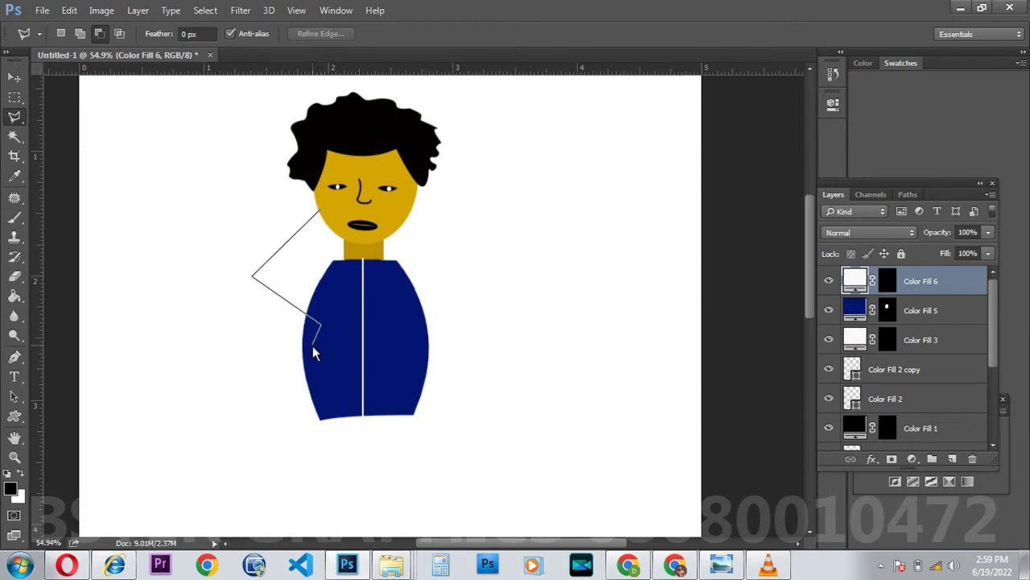
pyautogui.click(311, 340)
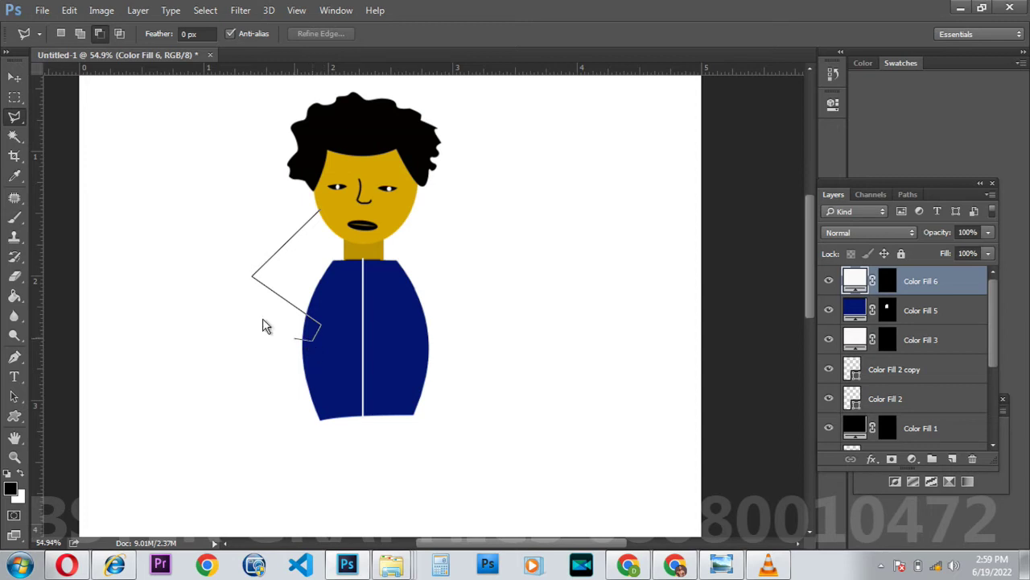
pyautogui.click(228, 281)
pyautogui.click(319, 205)
pyautogui.click(322, 208)
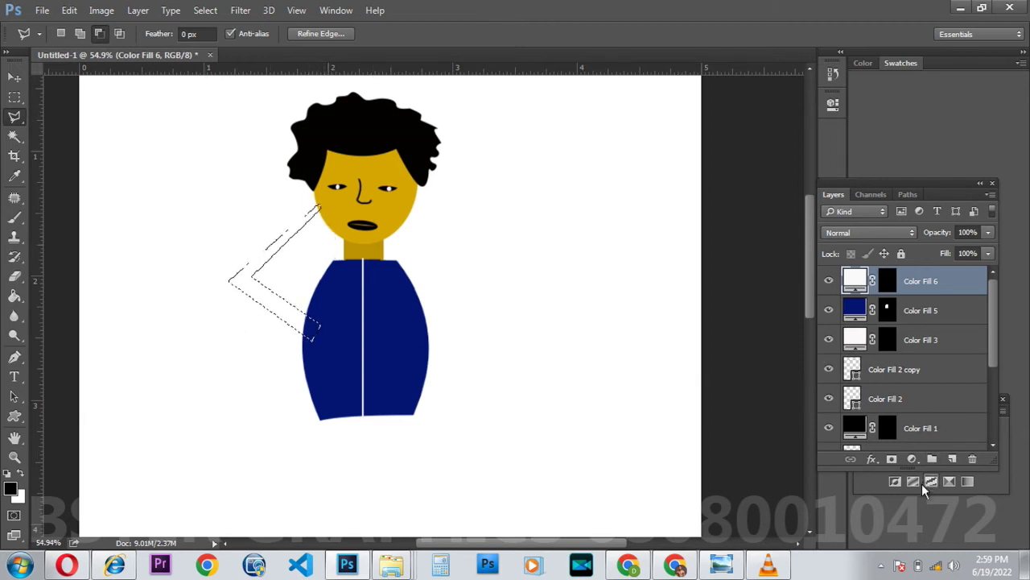
# Step: Fill the arm with a Solid Color layer sampled from the neck's gold and name it hand
pyautogui.click(909, 460)
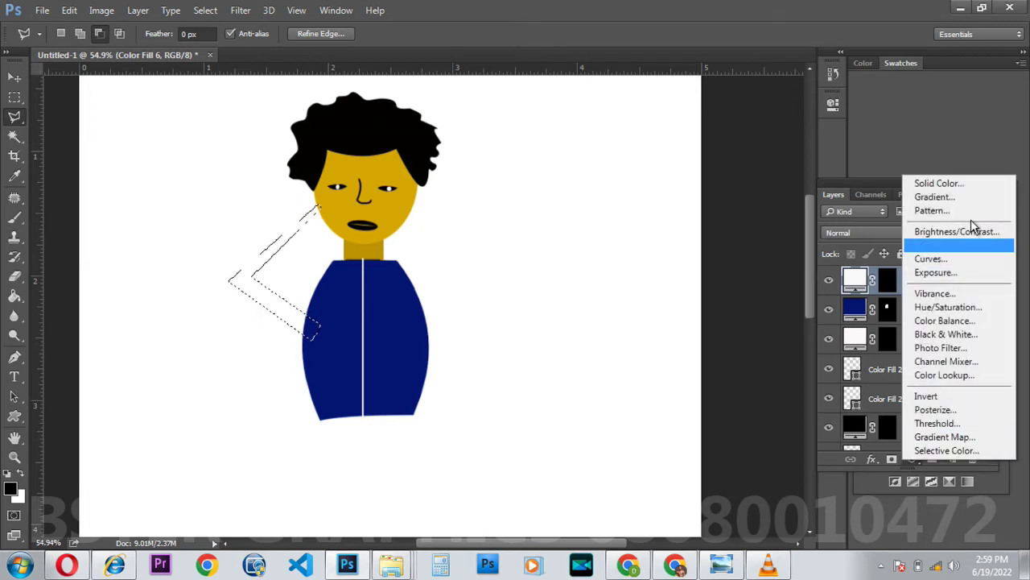
pyautogui.click(966, 178)
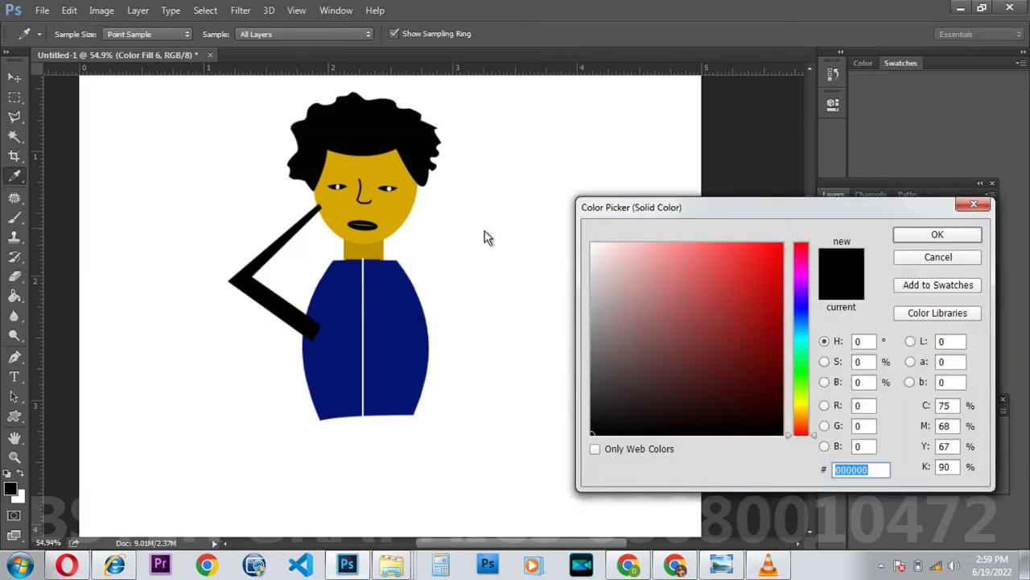
pyautogui.click(370, 255)
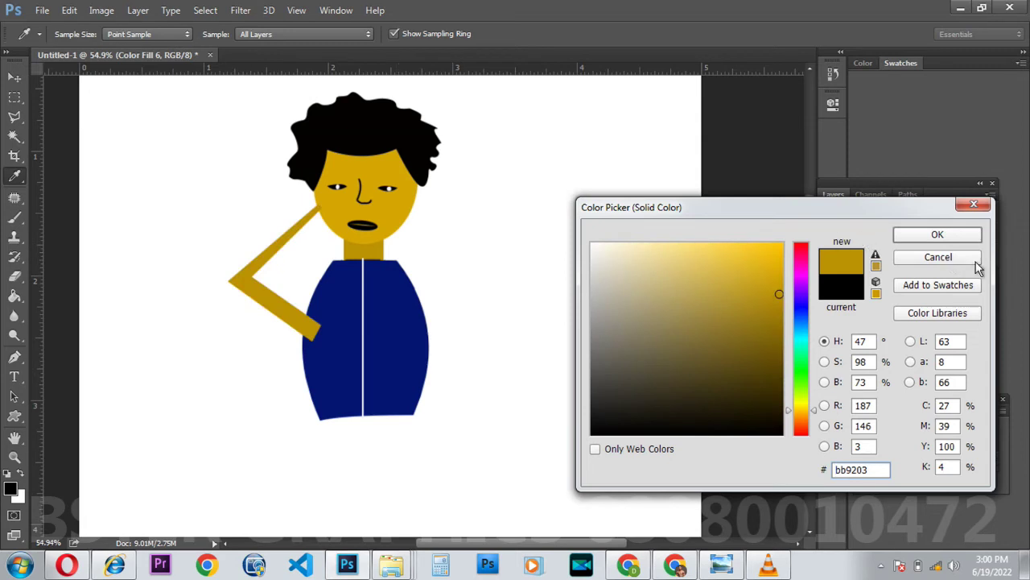
pyautogui.click(954, 235)
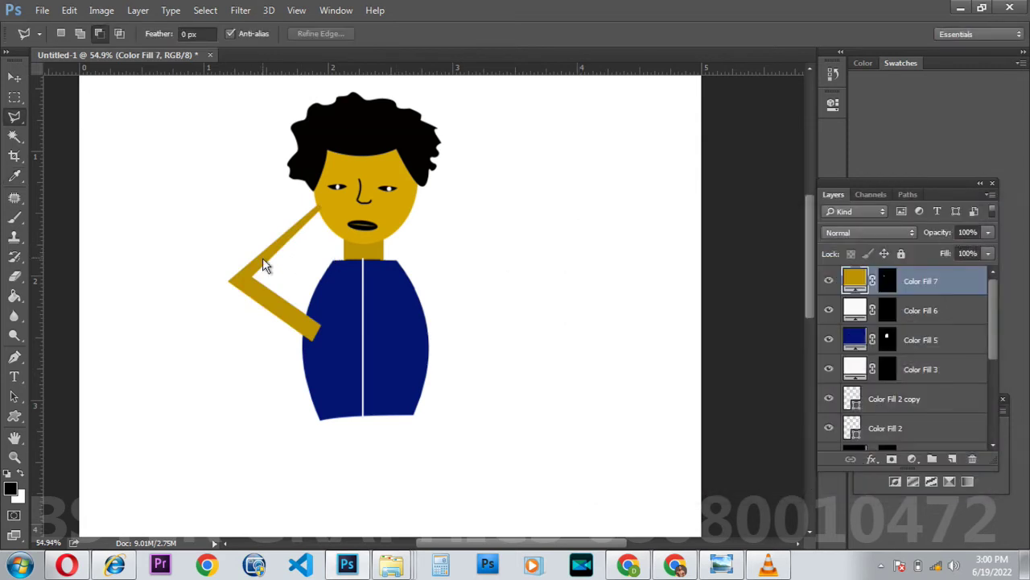
pyautogui.doubleClick(914, 282)
pyautogui.press('Return')
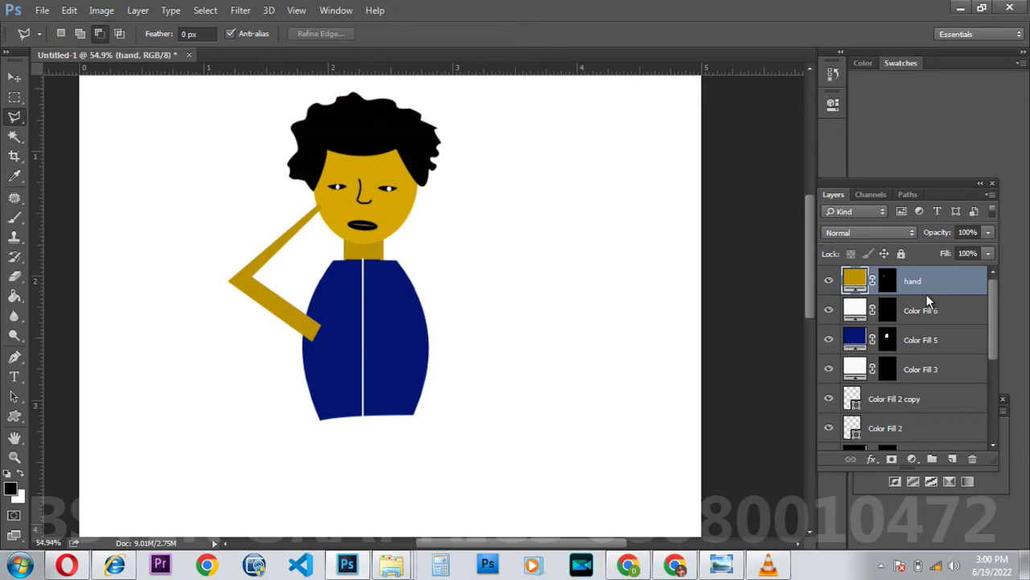
# Step: Move the hand layer down the Layers stack until it sits below HEAD
pyautogui.moveTo(924, 284); pyautogui.dragTo(946, 385)
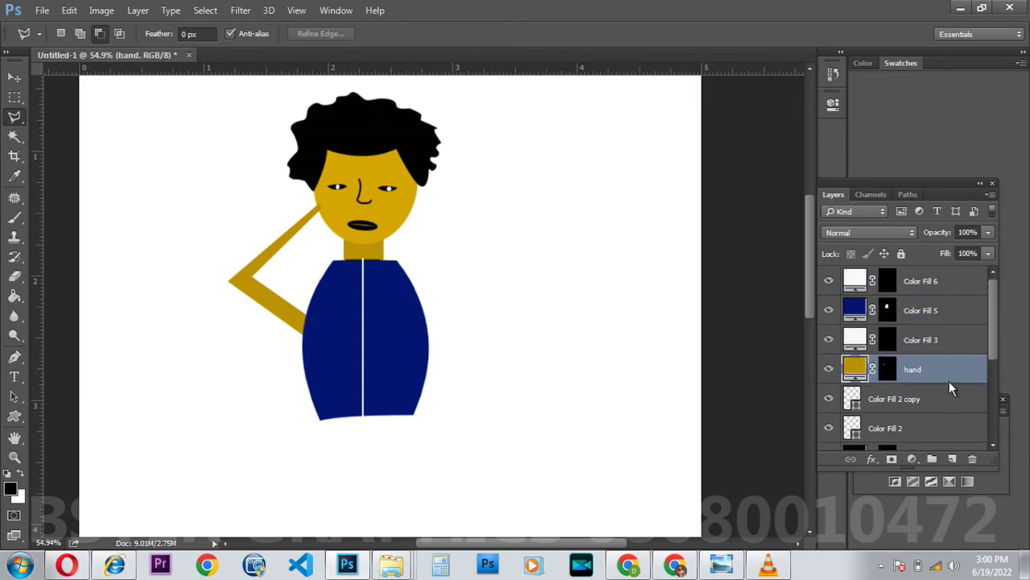
pyautogui.scroll(-1, 946, 385)
pyautogui.scroll(-1, 940, 377)
pyautogui.moveTo(926, 314); pyautogui.dragTo(948, 412)
pyautogui.scroll(-2, 950, 410)
pyautogui.moveTo(931, 356); pyautogui.dragTo(946, 421)
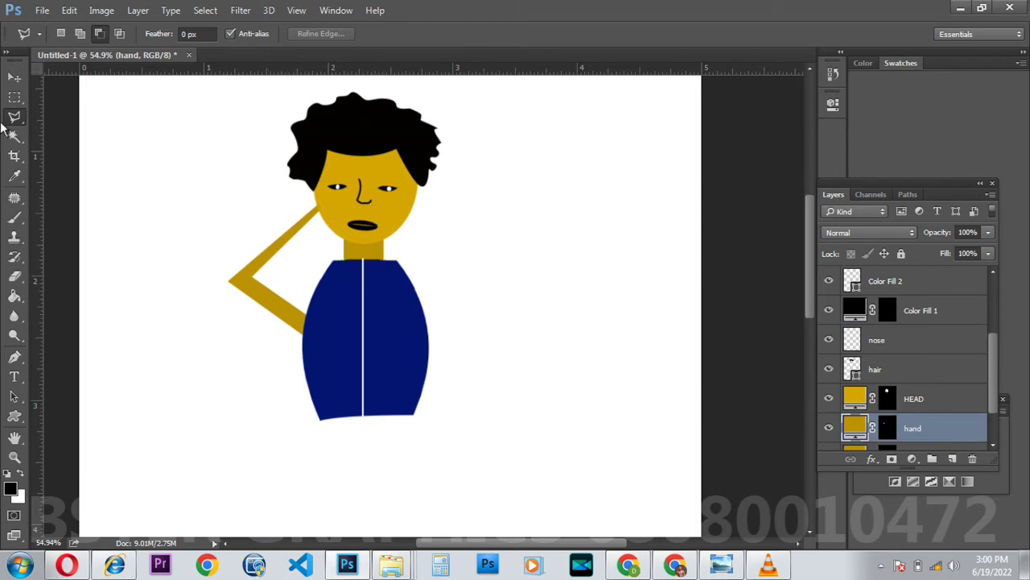
# Step: Duplicate the hand layer and drag the copy over to the body's right side
pyautogui.click(11, 79)
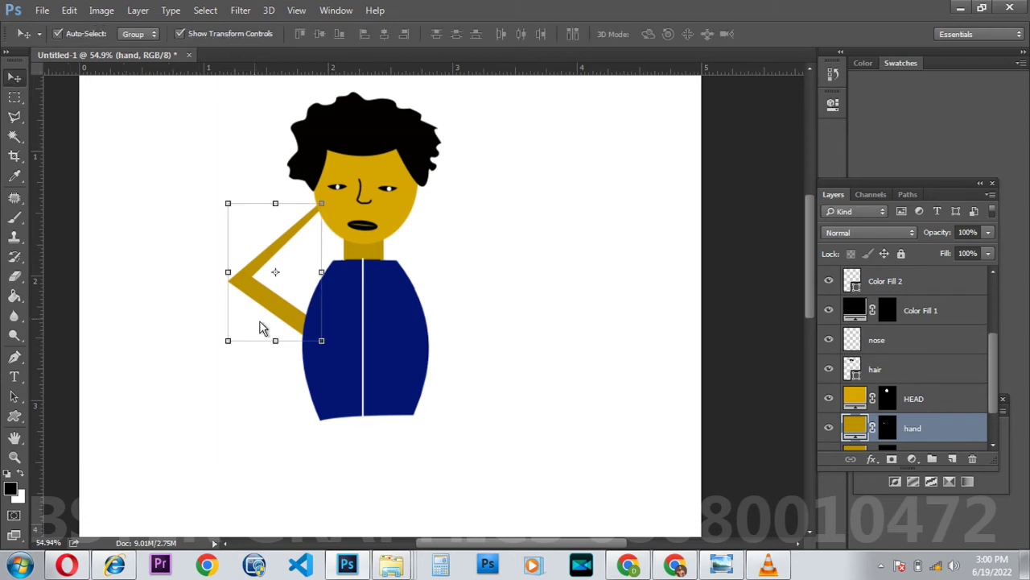
pyautogui.press('alt')
pyautogui.click(921, 431)
pyautogui.hotkey('ctrl', 'j')
pyautogui.scroll(-1, 925, 431)
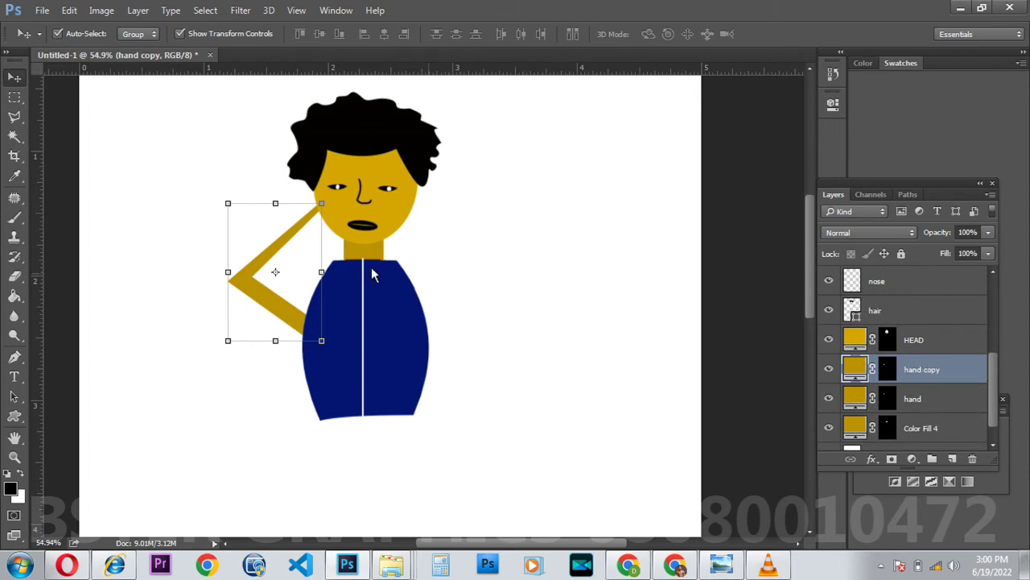
pyautogui.moveTo(269, 296); pyautogui.dragTo(433, 311)
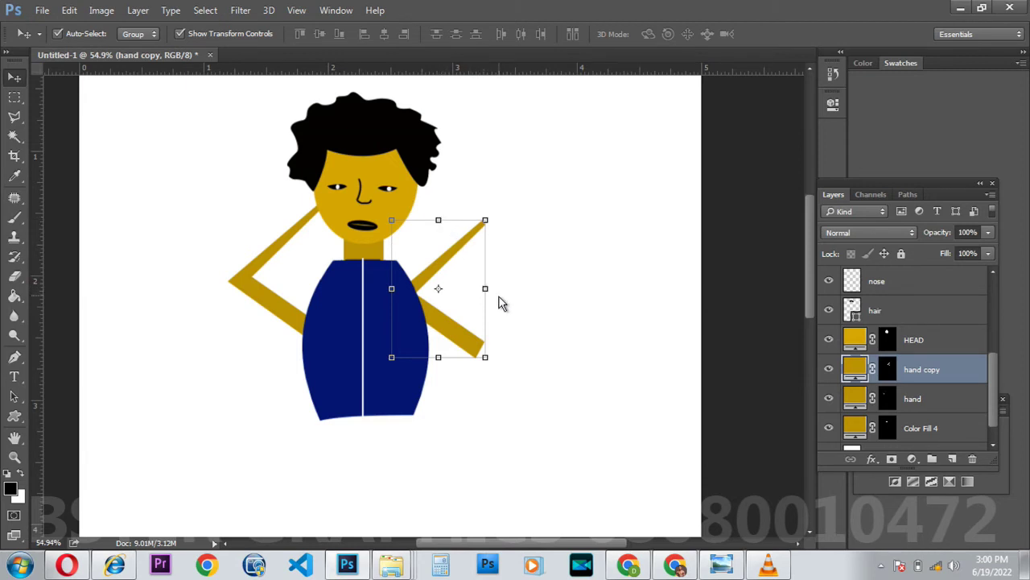
# Step: Flip the copied arm vertically and then horizontally with Free Transform
pyautogui.click(441, 221)
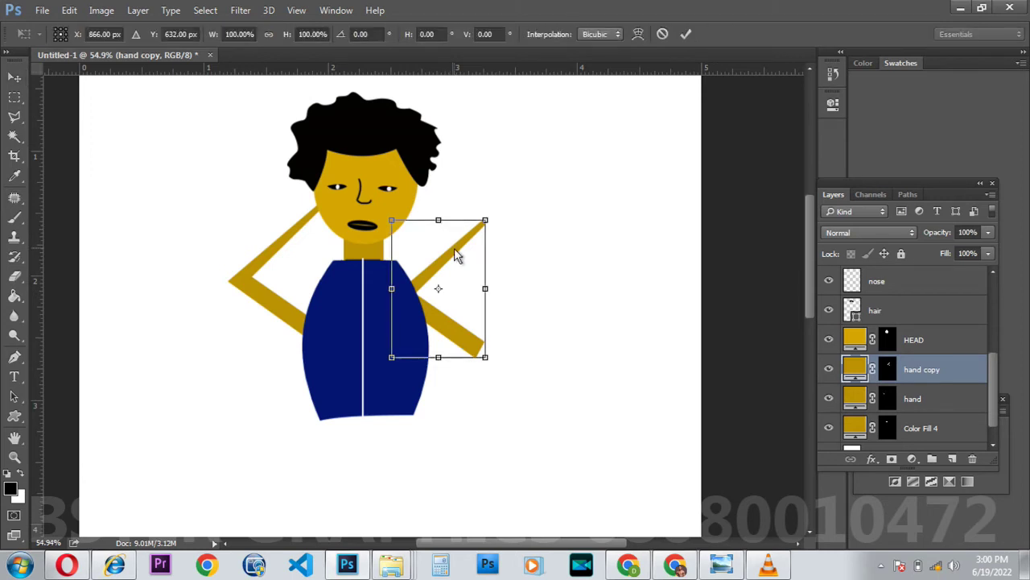
pyautogui.rightClick(454, 248)
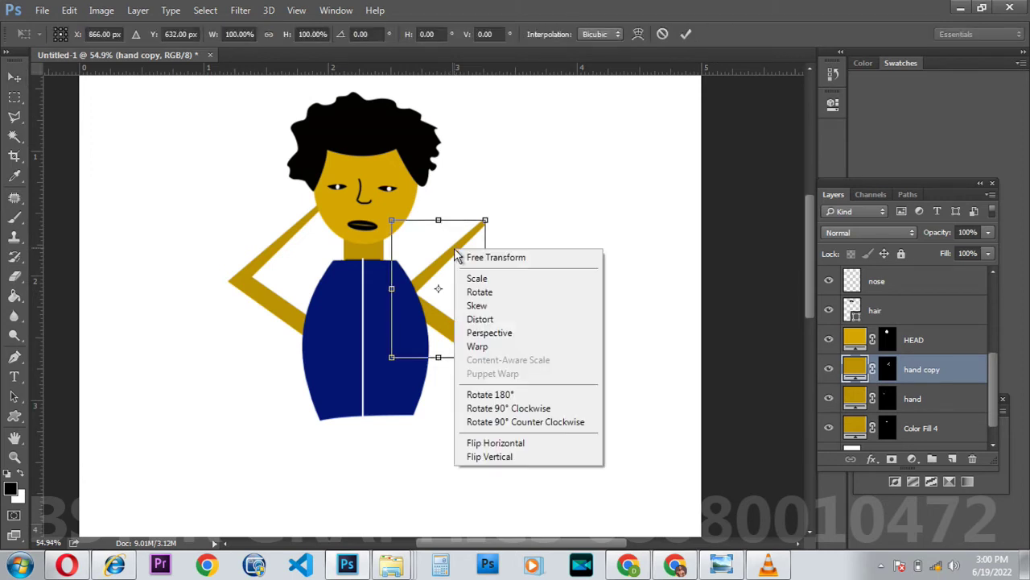
pyautogui.click(504, 457)
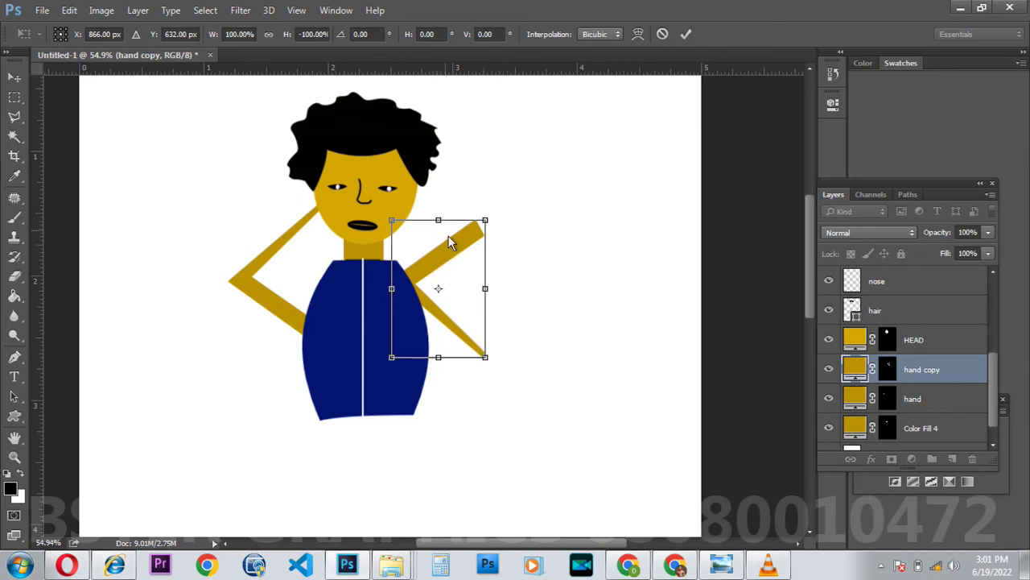
pyautogui.rightClick(475, 282)
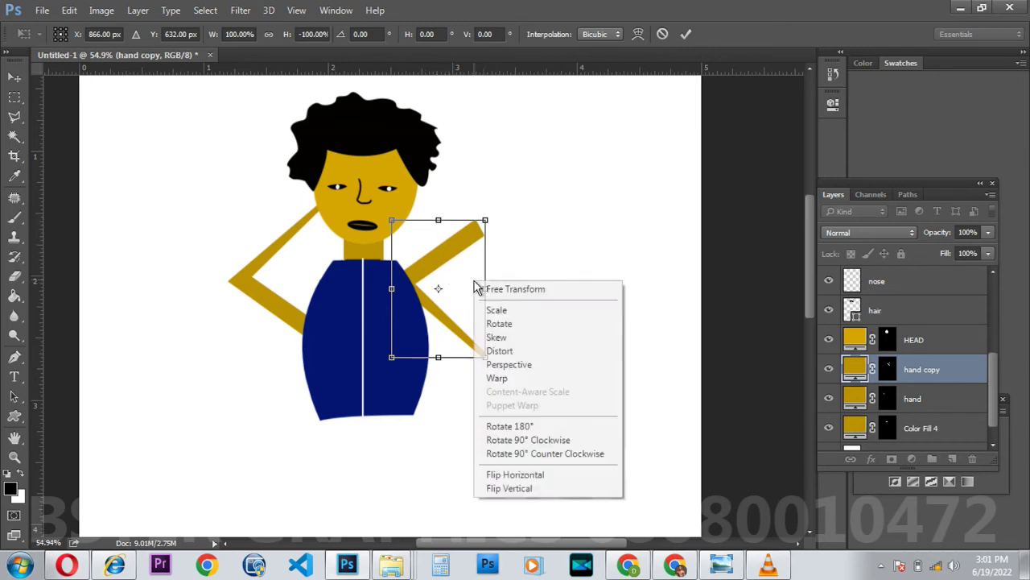
pyautogui.click(531, 475)
# Step: Lower the flipped arm against the torso's right side and commit the transform
pyautogui.moveTo(463, 291); pyautogui.dragTo(474, 355)
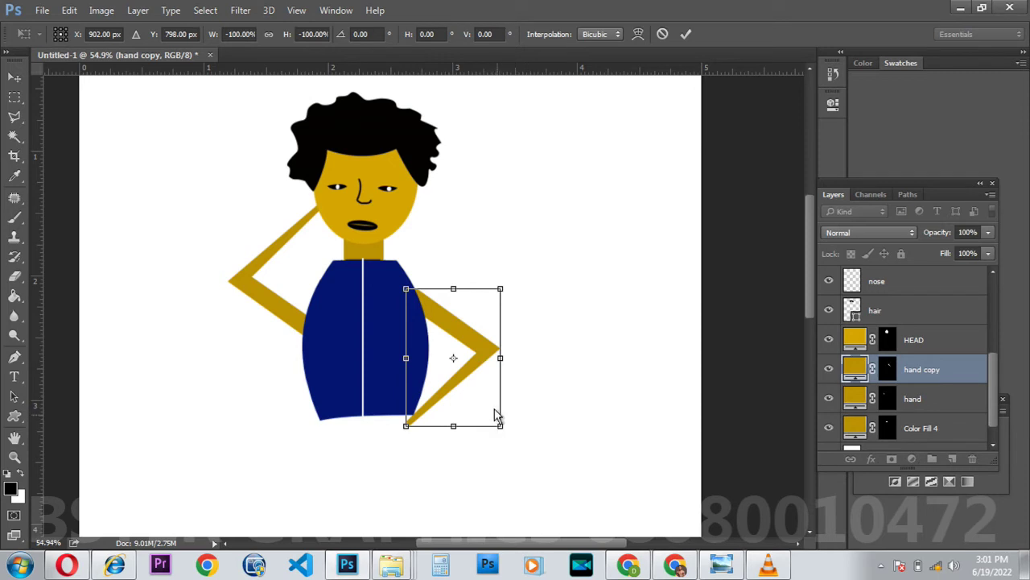
pyautogui.moveTo(475, 355); pyautogui.dragTo(475, 387)
pyautogui.press('Return')
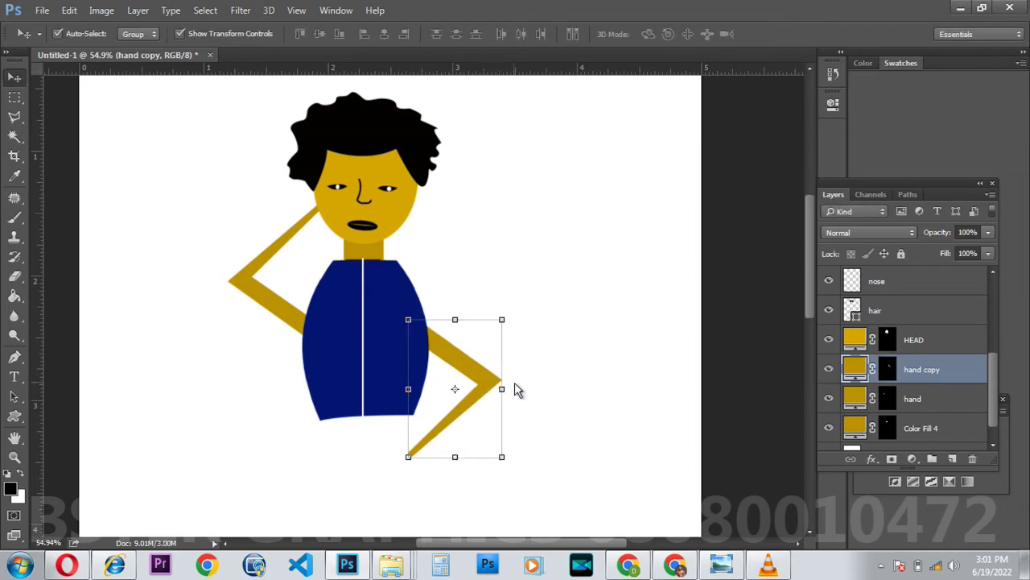
pyautogui.scroll(-3, 437, 395)
pyautogui.click(372, 409)
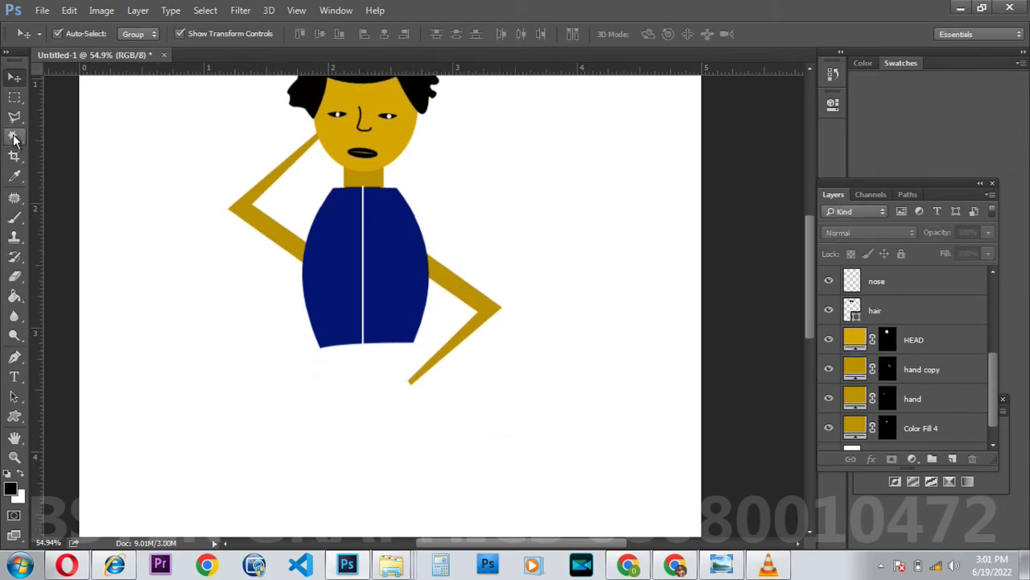
# Step: Marquee a tall rectangle below the navy shirt for the trousers
pyautogui.click(15, 97)
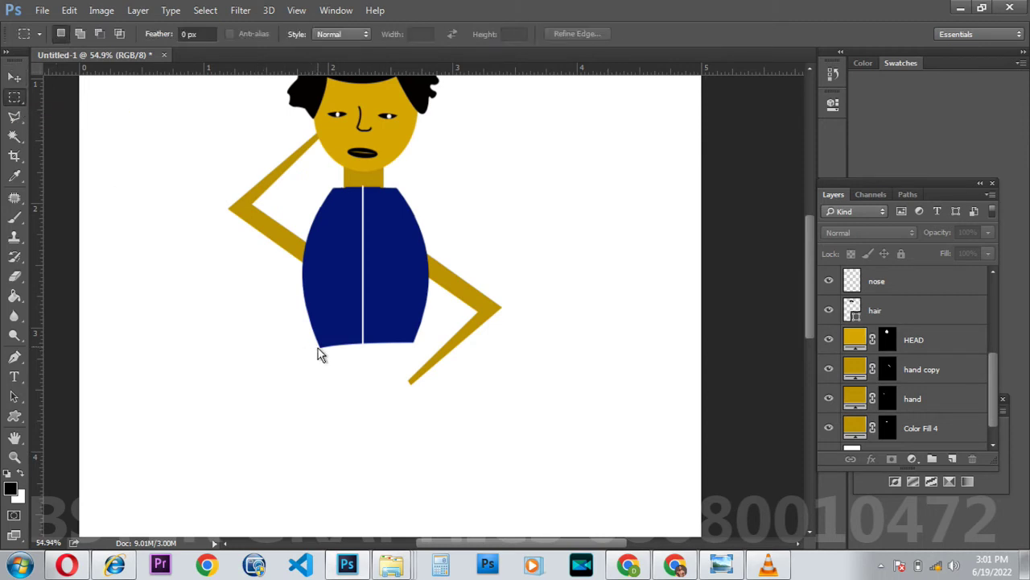
pyautogui.moveTo(320, 348); pyautogui.dragTo(411, 517)
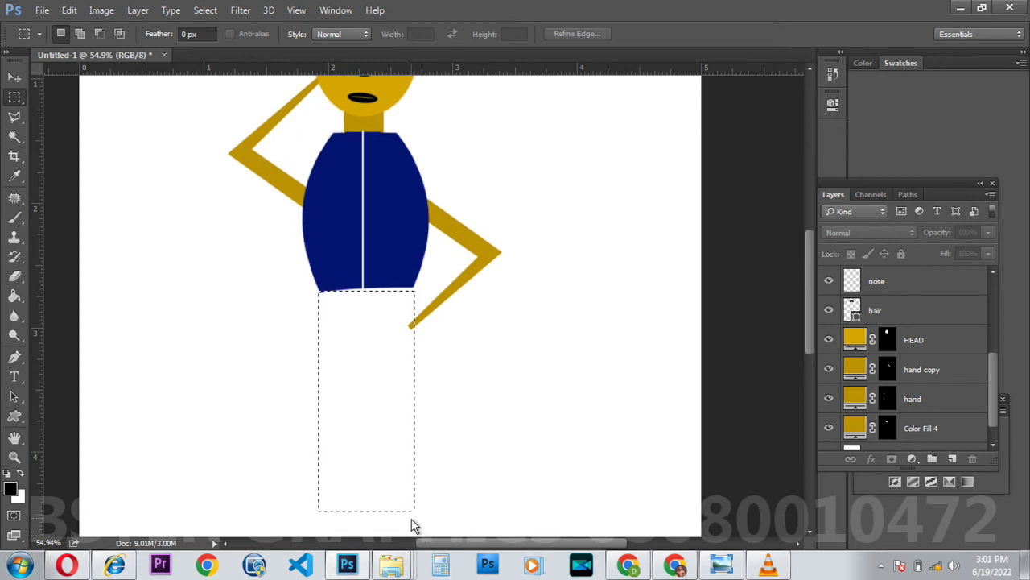
pyautogui.scroll(3, 861, 391)
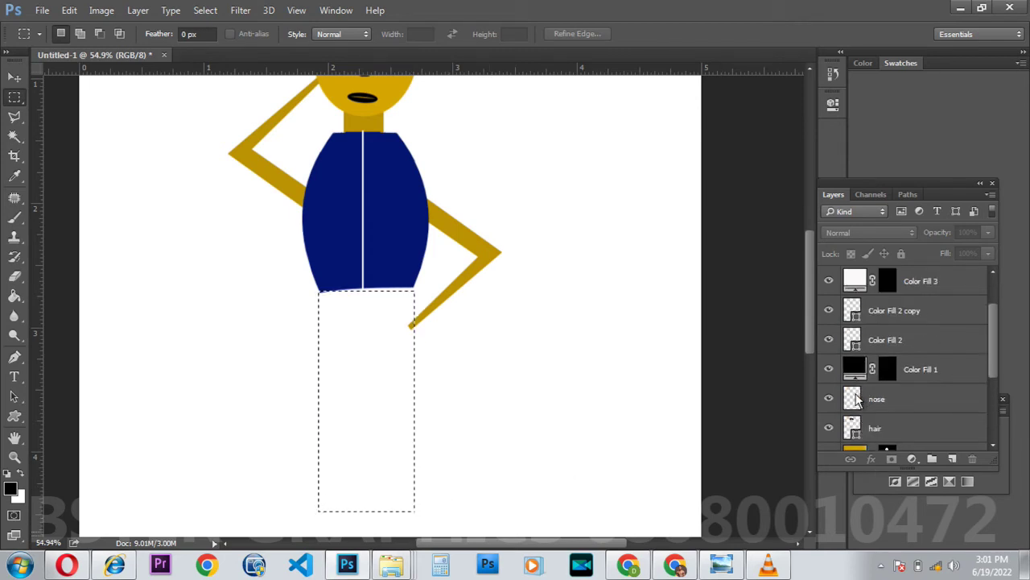
pyautogui.scroll(-3, 894, 377)
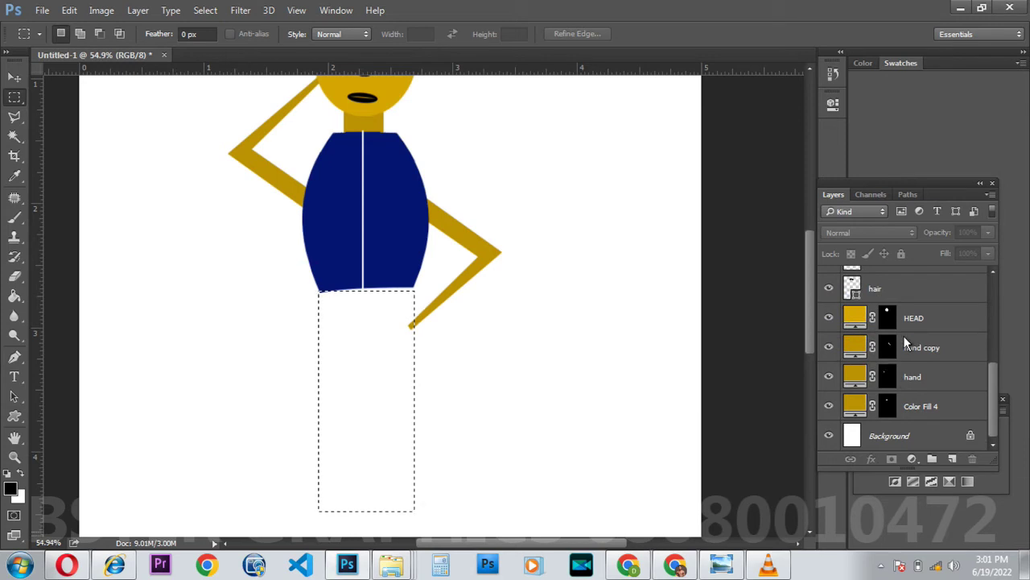
pyautogui.scroll(3, 907, 330)
pyautogui.scroll(-1, 912, 341)
pyautogui.scroll(-1, 917, 395)
# Step: Fill the rectangle with a black Solid Color layer placed above HEAD
pyautogui.click(923, 406)
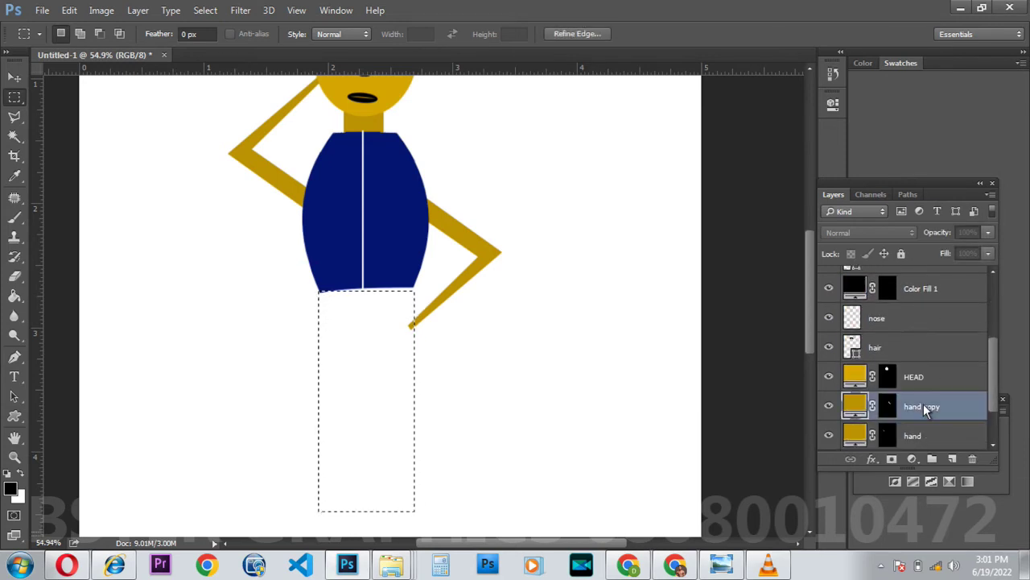
pyautogui.click(914, 375)
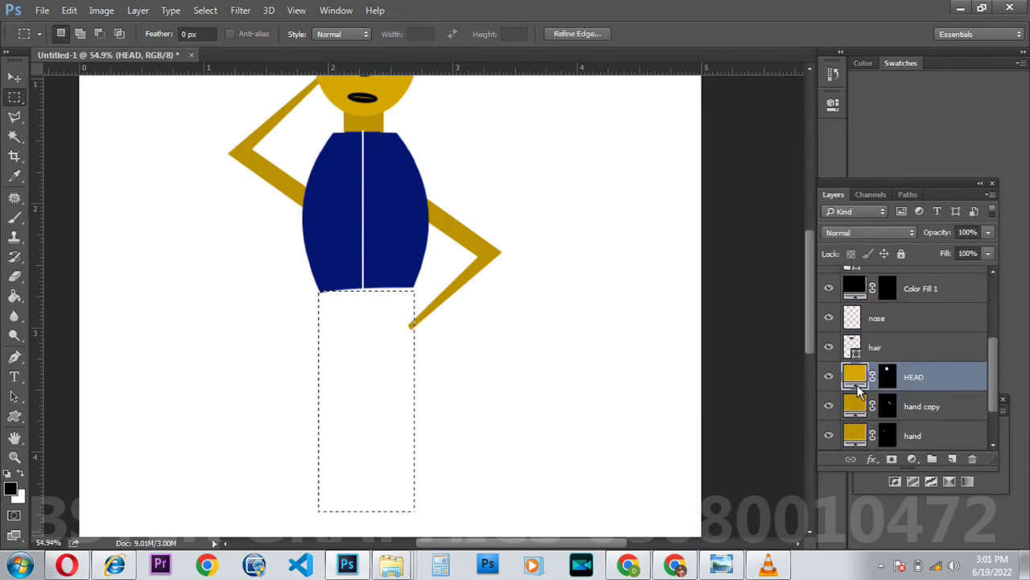
pyautogui.click(910, 458)
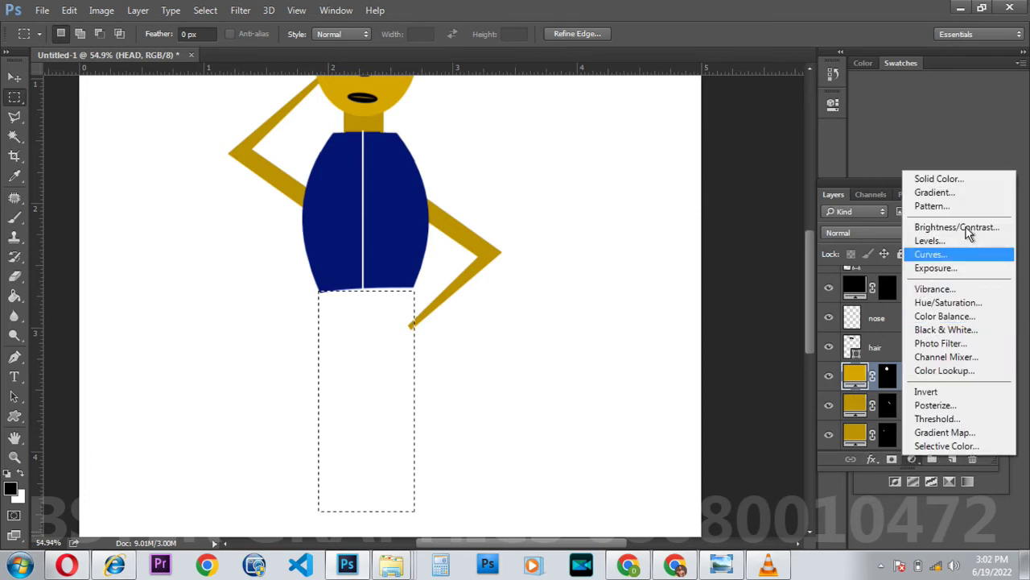
pyautogui.click(963, 176)
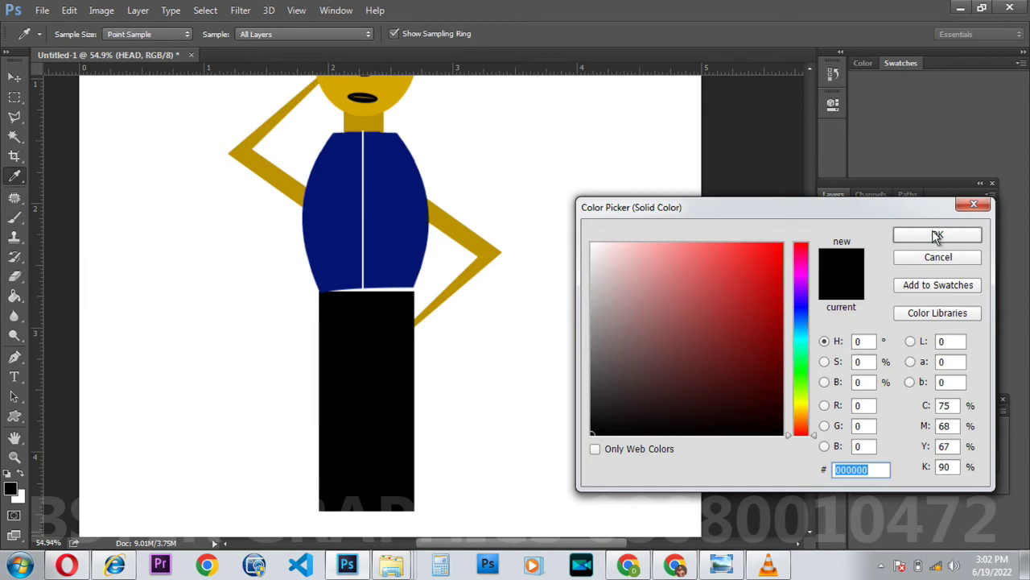
pyautogui.click(934, 234)
pyautogui.scroll(-2, 467, 295)
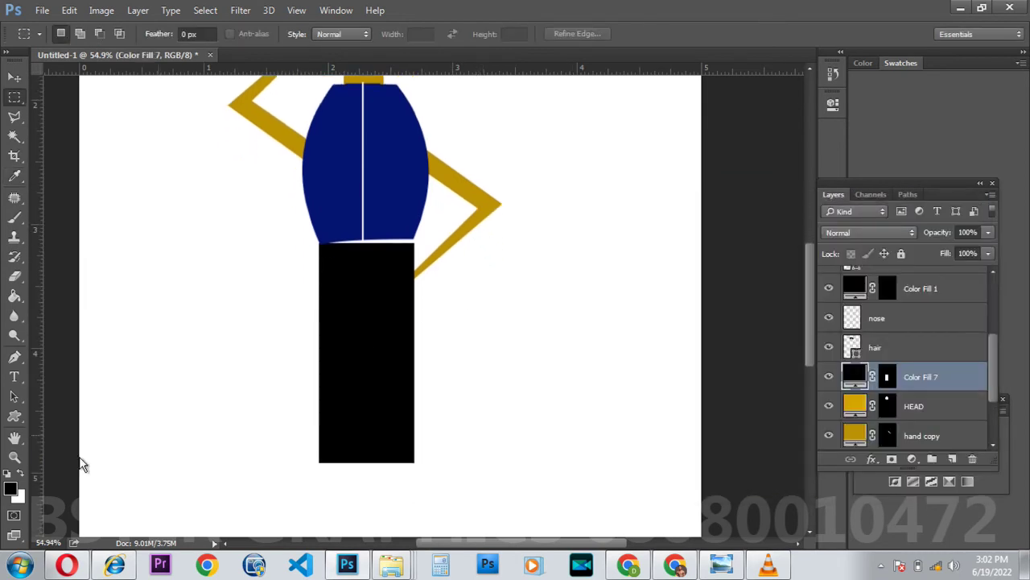
pyautogui.click(13, 117)
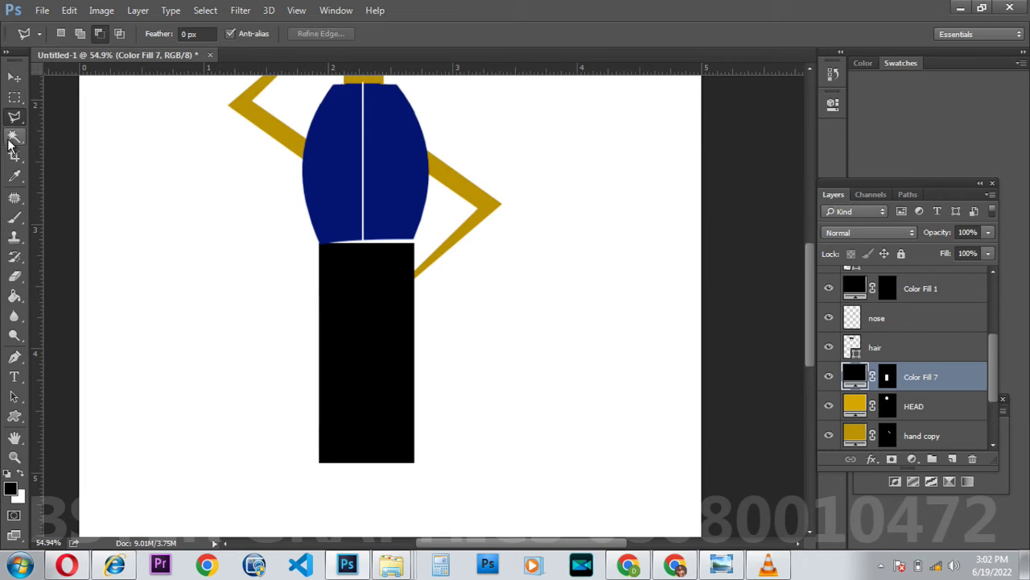
# Step: Select a narrow triangle between the legs; Delete fails on the fill layer
pyautogui.click(347, 463)
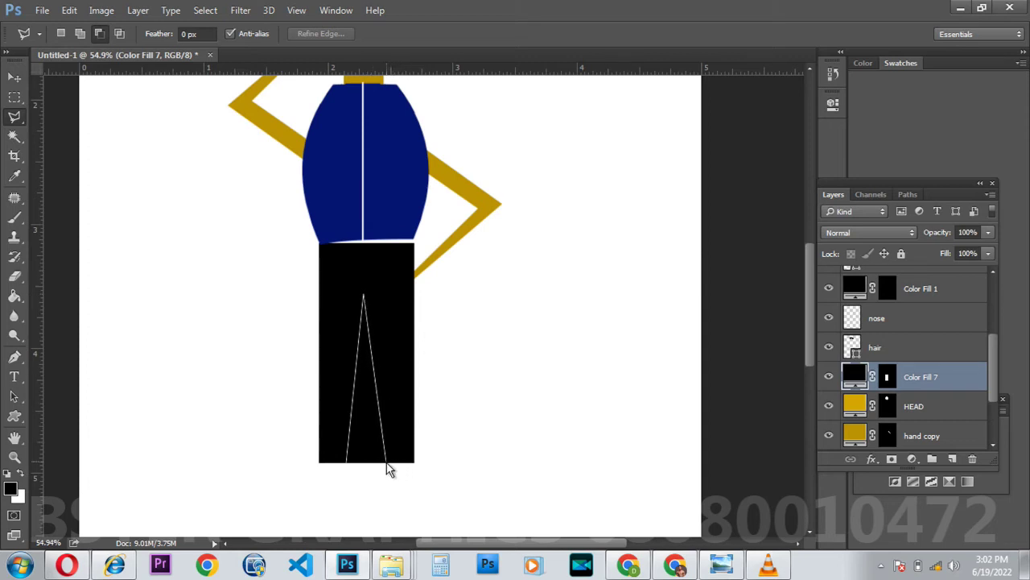
pyautogui.click(347, 481)
pyautogui.doubleClick(345, 465)
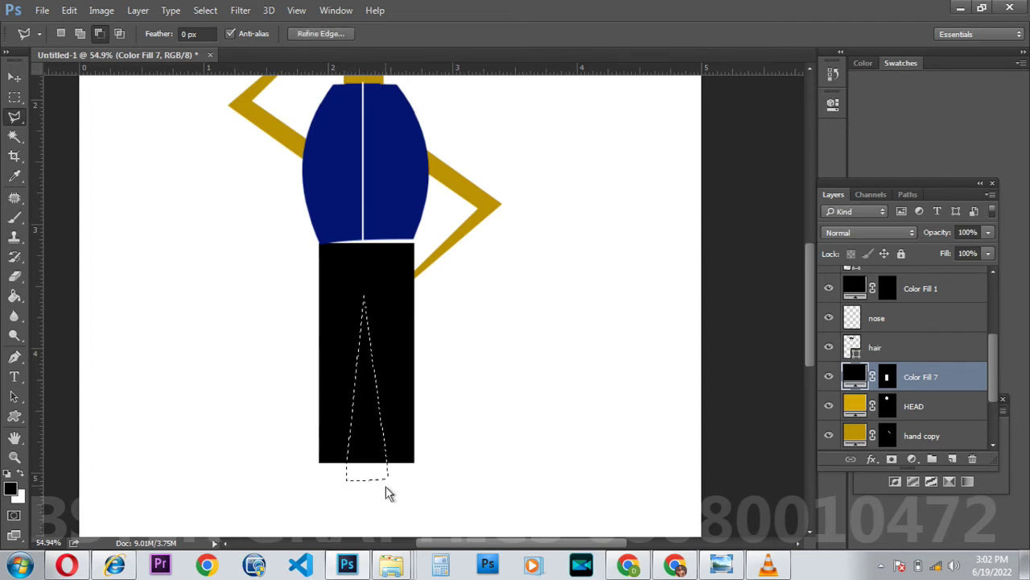
pyautogui.press('Delete')
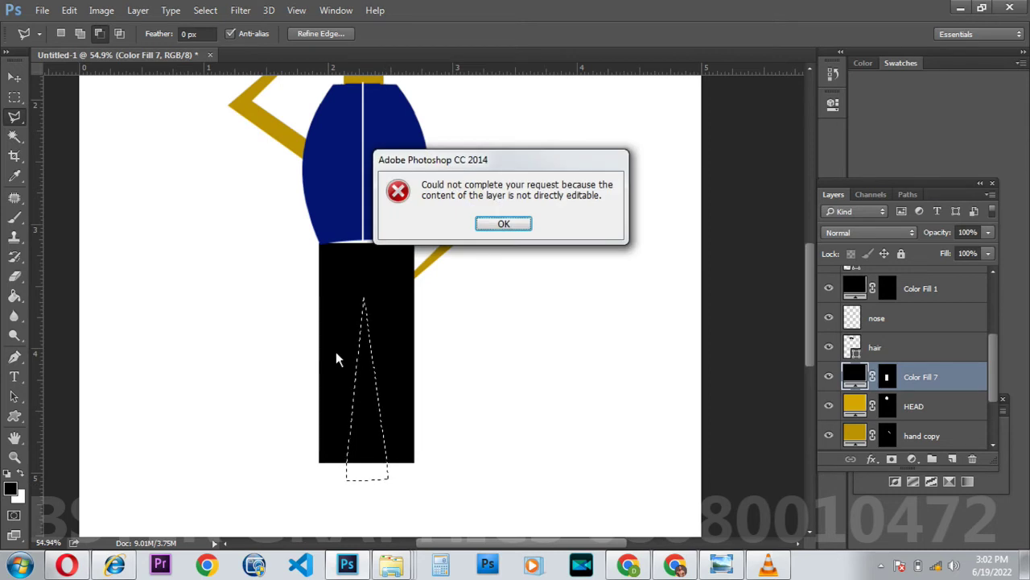
pyautogui.click(527, 224)
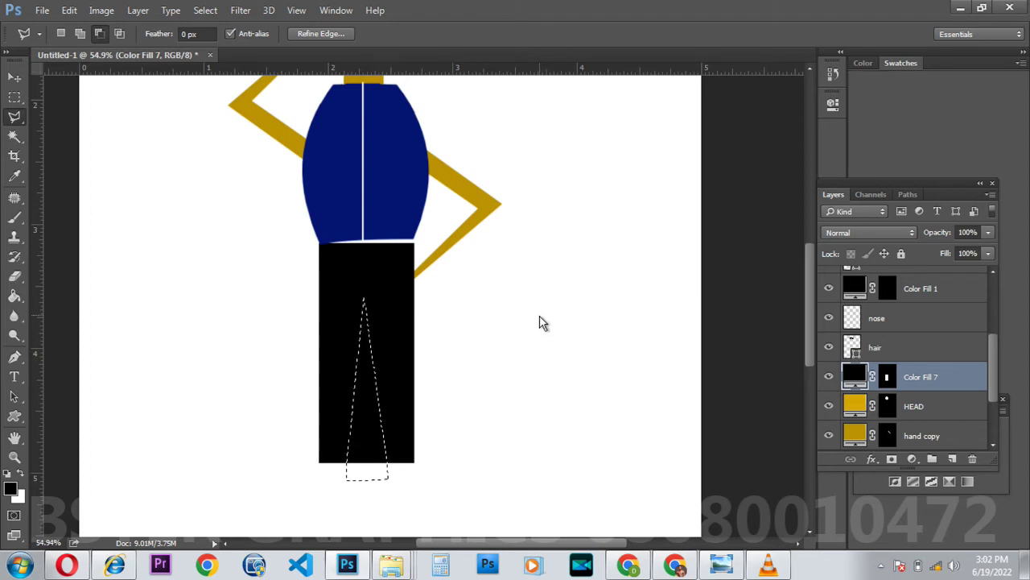
# Step: Fill the triangle black on Color Fill 7's mask to split the legs, then deselect
pyautogui.click(886, 378)
pyautogui.press('x')
pyautogui.hotkey('alt', 'BackSpace')
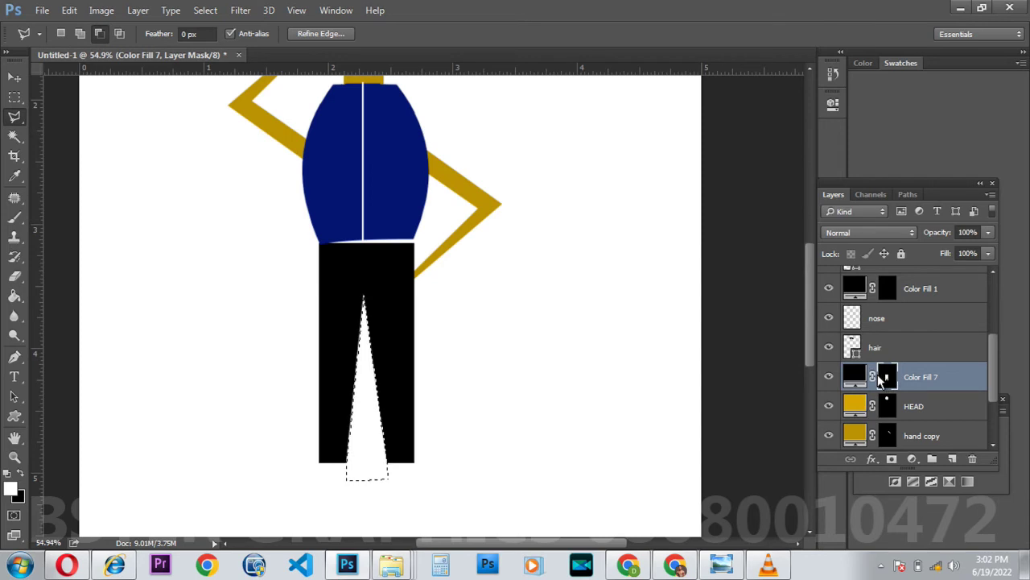
pyautogui.hotkey('ctrl', 'd')
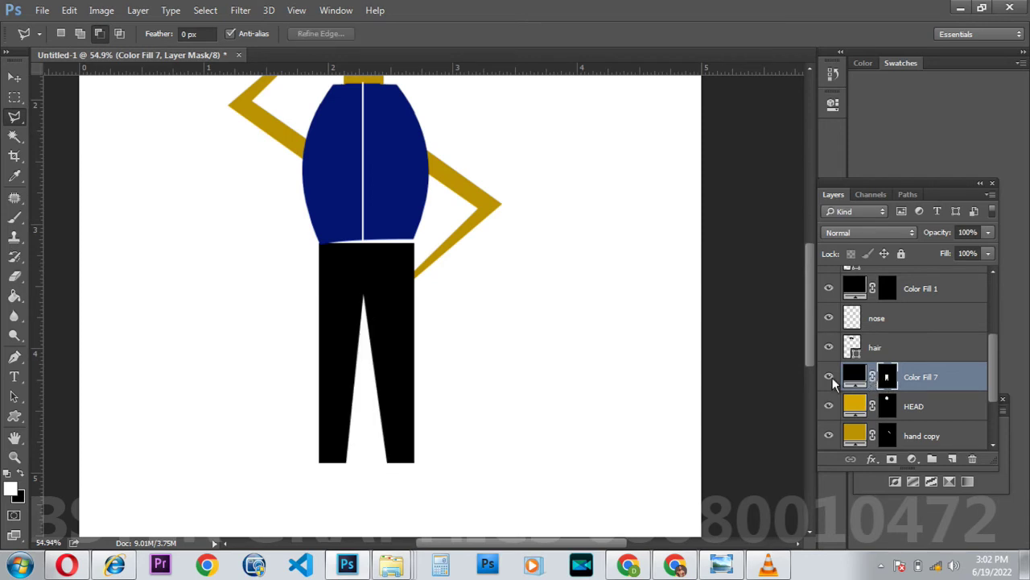
pyautogui.scroll(-3, 409, 379)
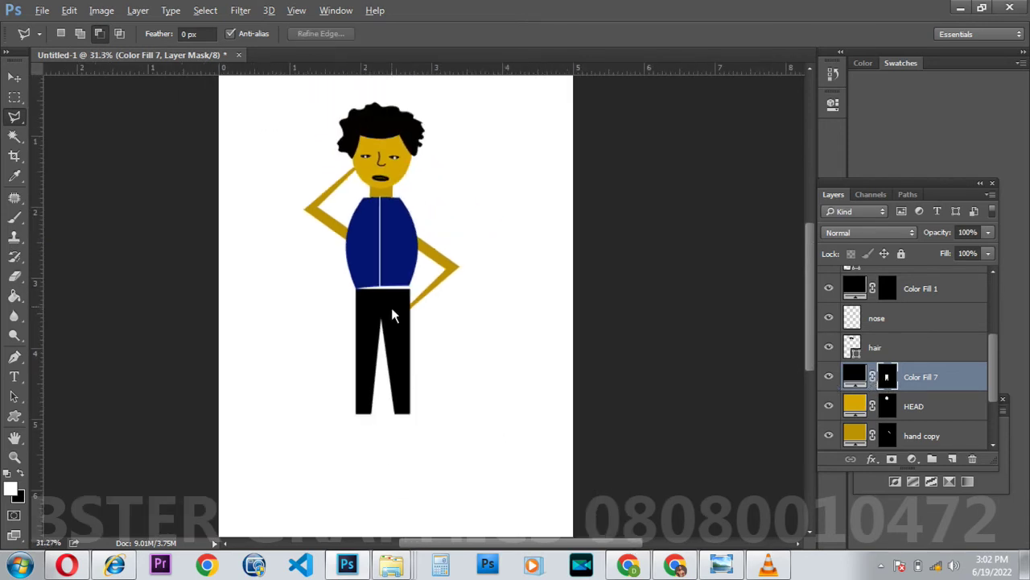
pyautogui.scroll(5, 393, 312)
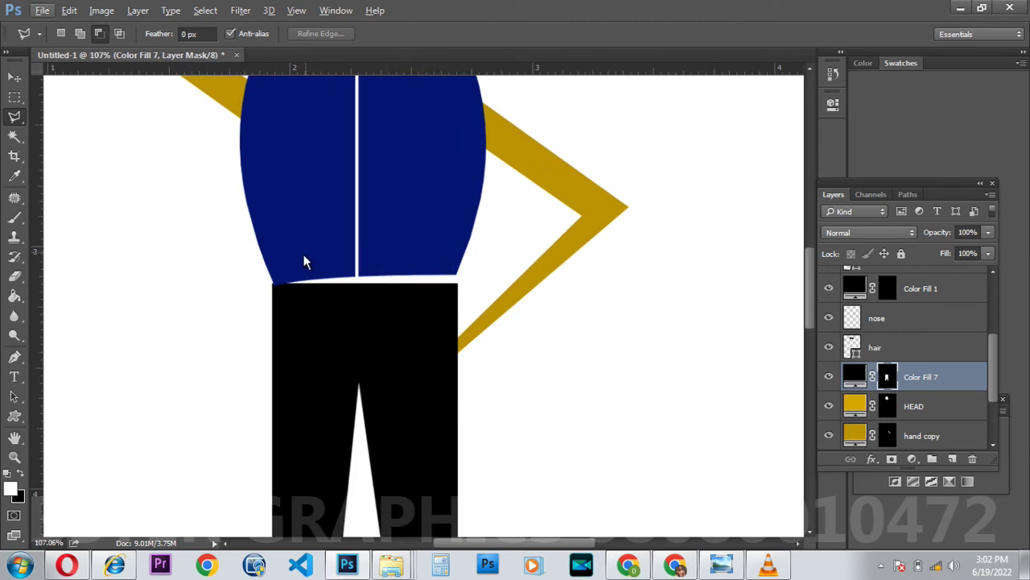
pyautogui.click(15, 98)
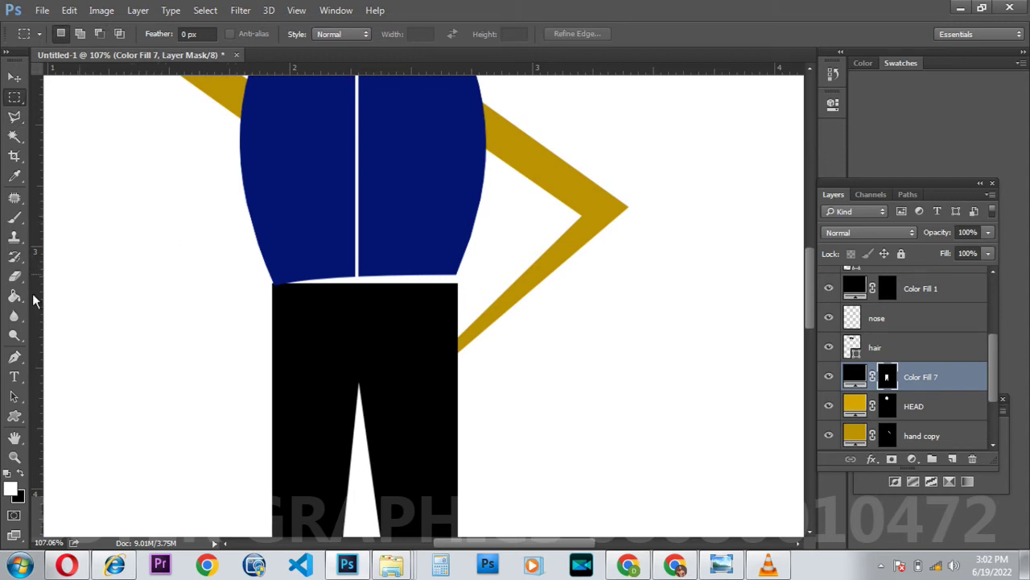
pyautogui.click(14, 357)
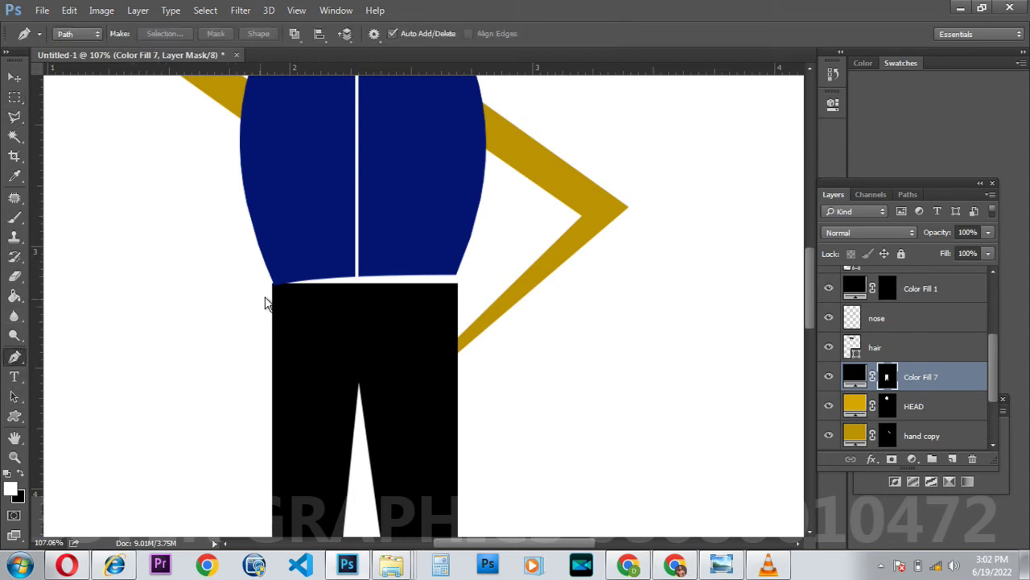
# Step: Pen-trace a thin curved band across the waist from left edge to right corner and back
pyautogui.click(274, 283)
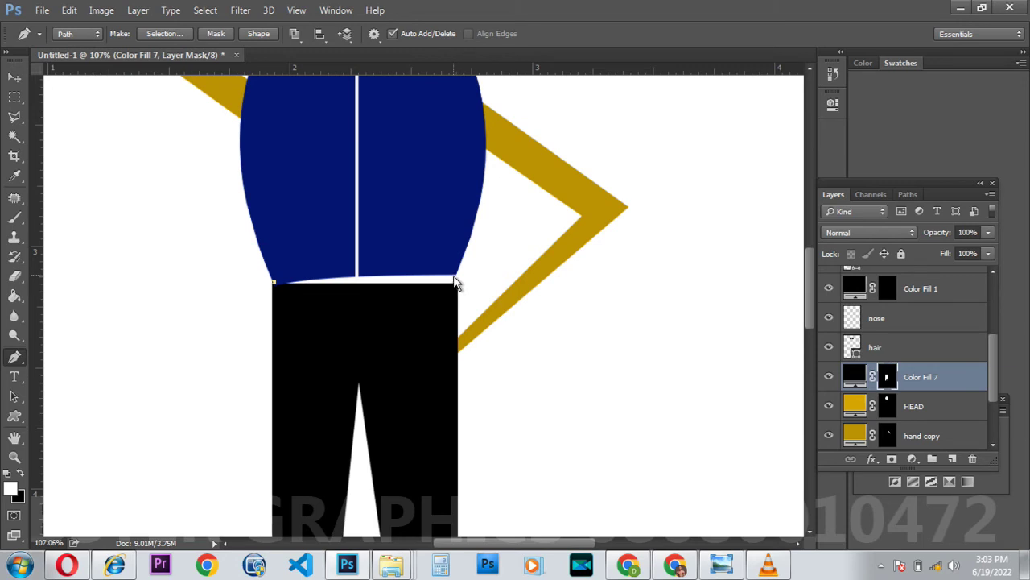
pyautogui.moveTo(455, 275); pyautogui.dragTo(554, 288)
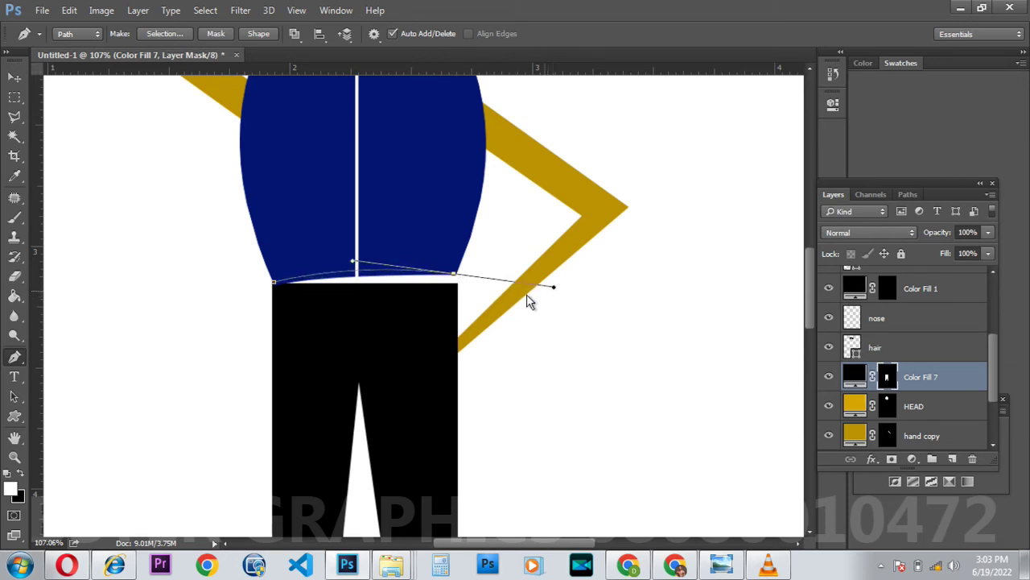
pyautogui.keyDown('alt'); pyautogui.click(455, 274); pyautogui.keyUp('alt')
pyautogui.keyDown('ctrl'); pyautogui.click(439, 296); pyautogui.keyUp('ctrl')
pyautogui.moveTo(277, 291); pyautogui.dragTo(273, 294)
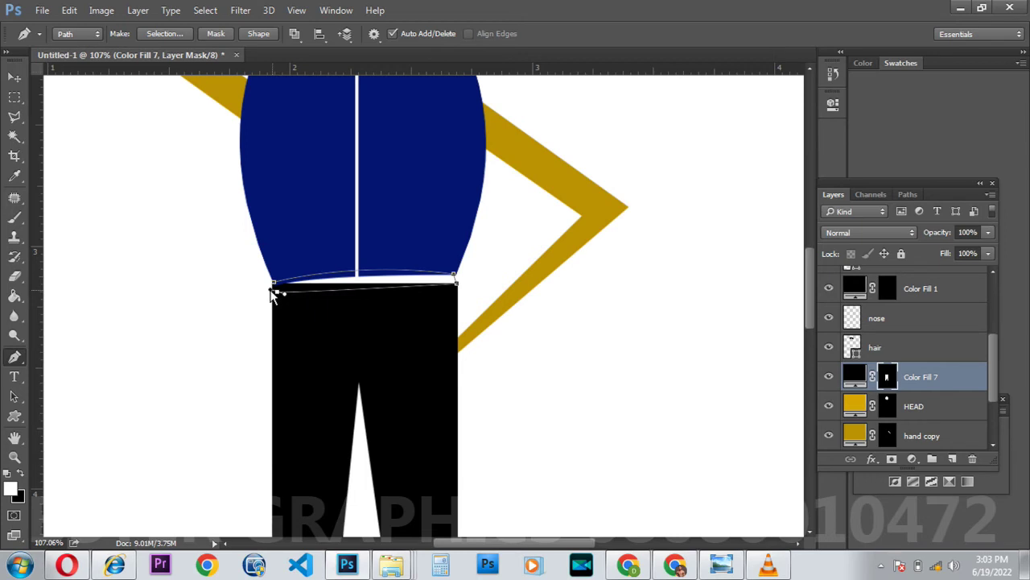
pyautogui.moveTo(274, 295); pyautogui.dragTo(276, 299)
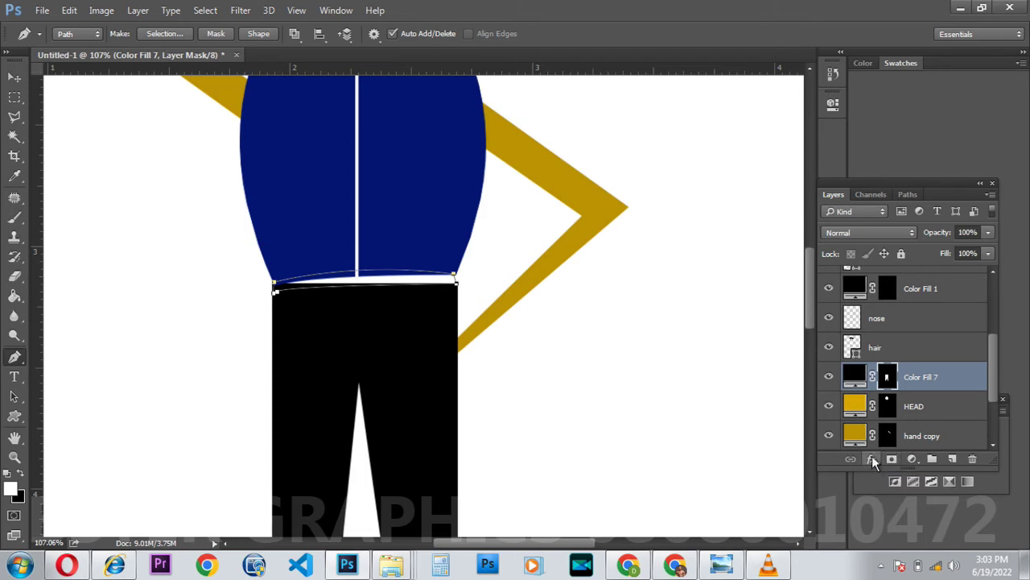
# Step: Fill the belt path with a dark grey 2f2b2b Solid Color layer
pyautogui.click(912, 459)
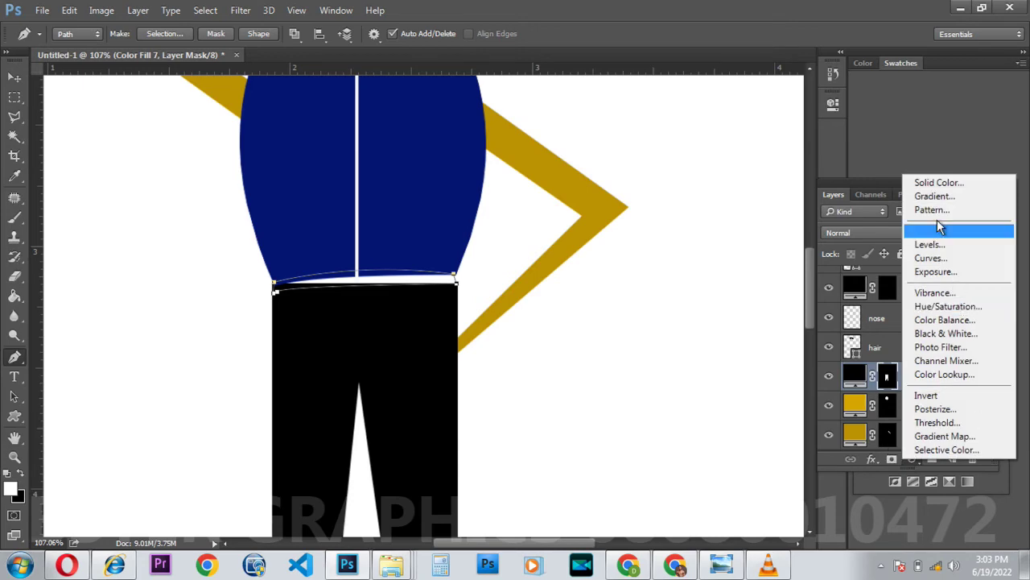
pyautogui.click(939, 182)
pyautogui.click(771, 354)
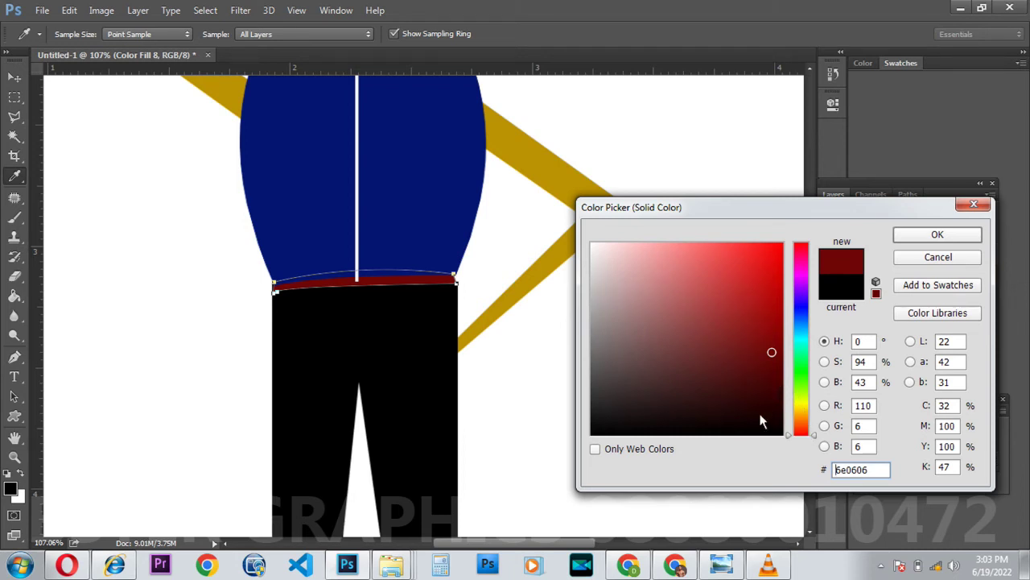
pyautogui.click(606, 401)
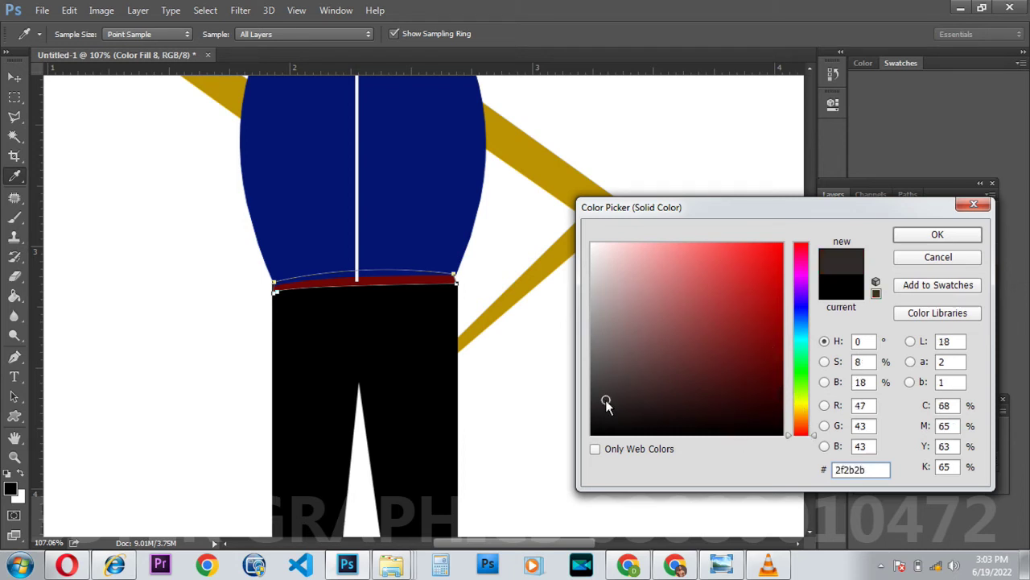
pyautogui.click(940, 235)
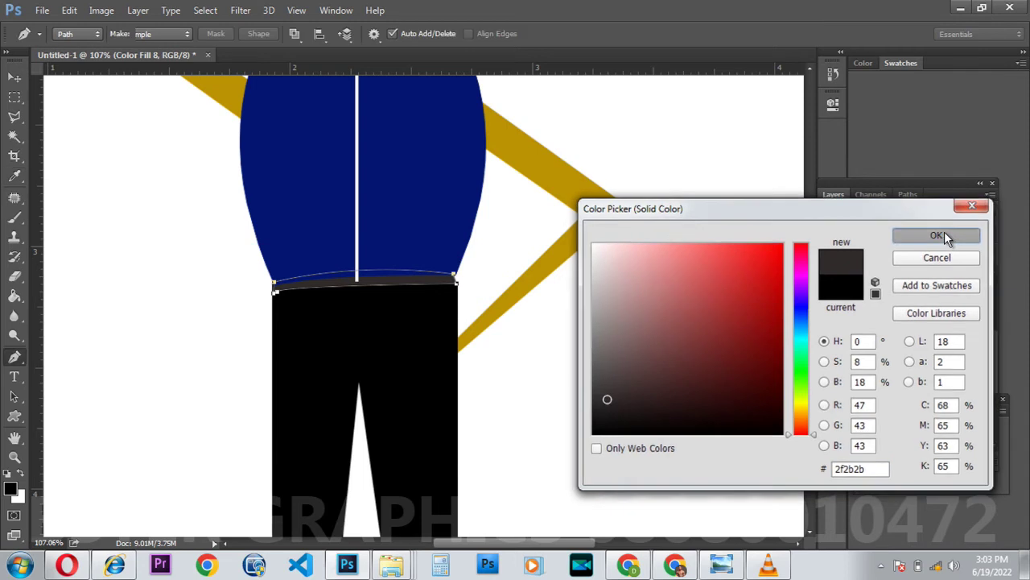
# Step: Drag Color Fill 8 up to sit just above the navy shirt layer Color Fill 5
pyautogui.moveTo(953, 379); pyautogui.dragTo(944, 313)
pyautogui.scroll(1, 949, 332)
pyautogui.moveTo(943, 380); pyautogui.dragTo(921, 297)
pyautogui.scroll(1, 921, 303)
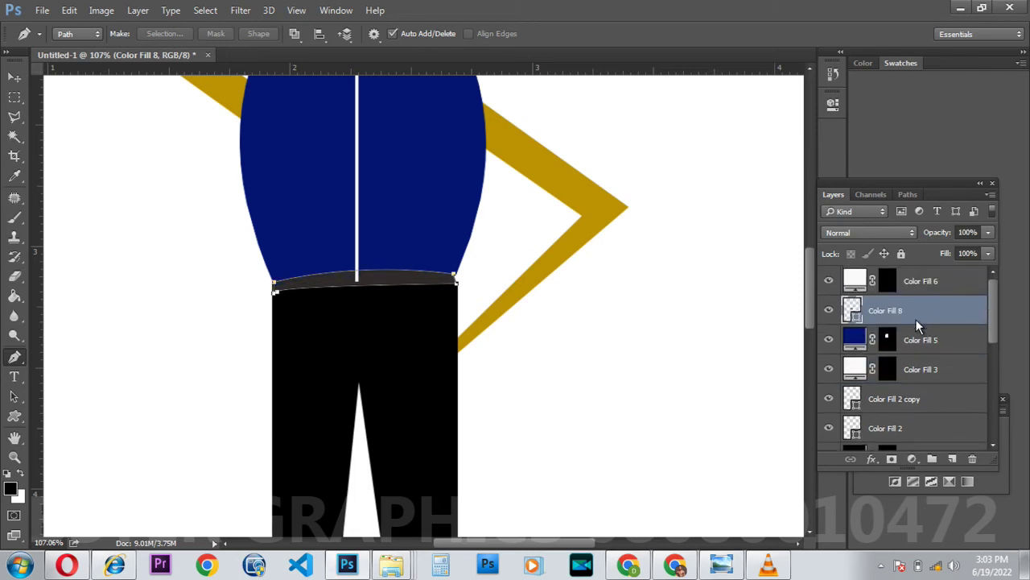
# Step: Widen the belt to the right and slightly left with Free Transform
pyautogui.press('Escape')
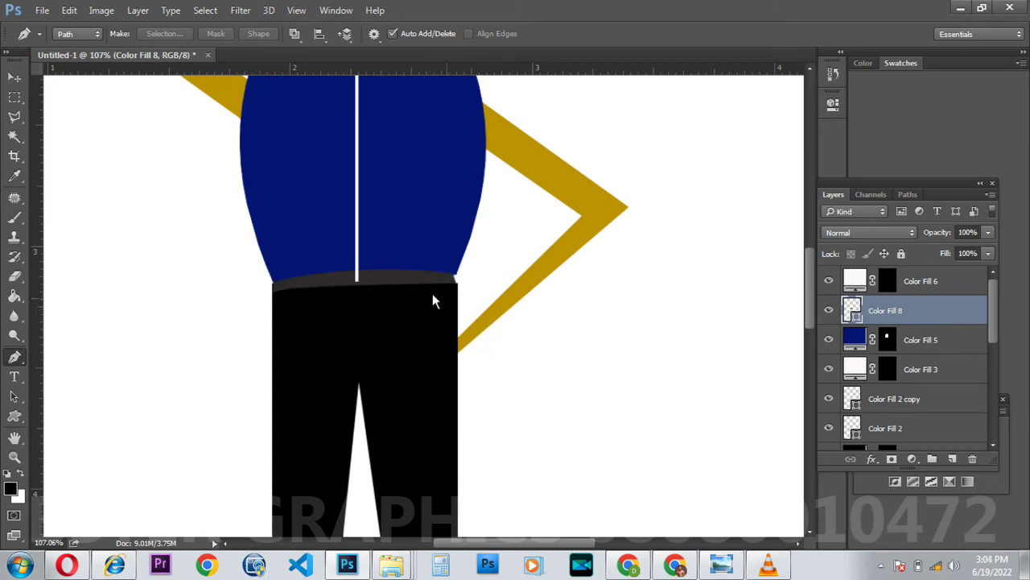
pyautogui.click(14, 76)
pyautogui.scroll(3, 300, 223)
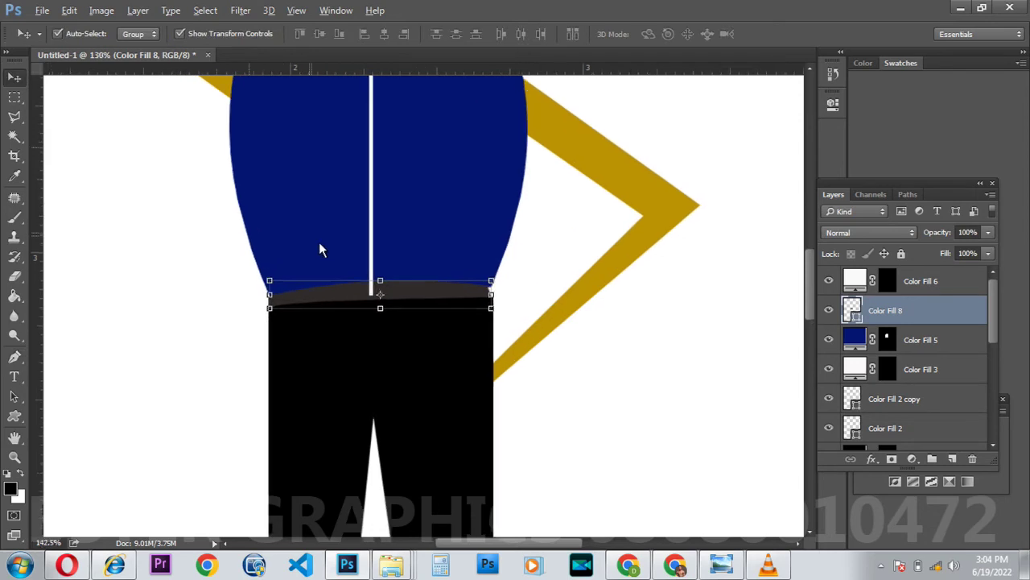
pyautogui.press('alt')
pyautogui.hotkey('ctrl', 't')
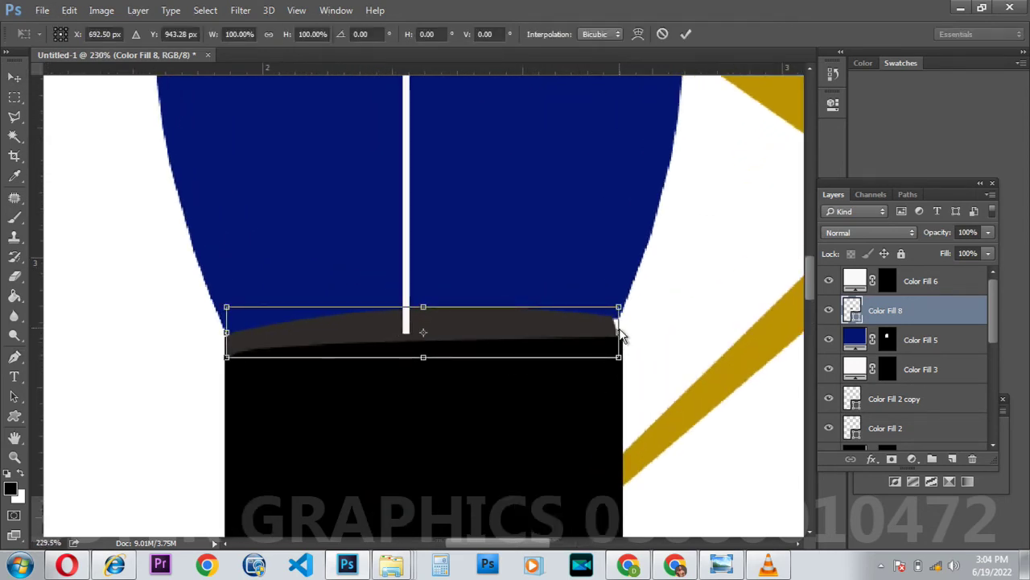
pyautogui.moveTo(619, 335); pyautogui.dragTo(632, 345)
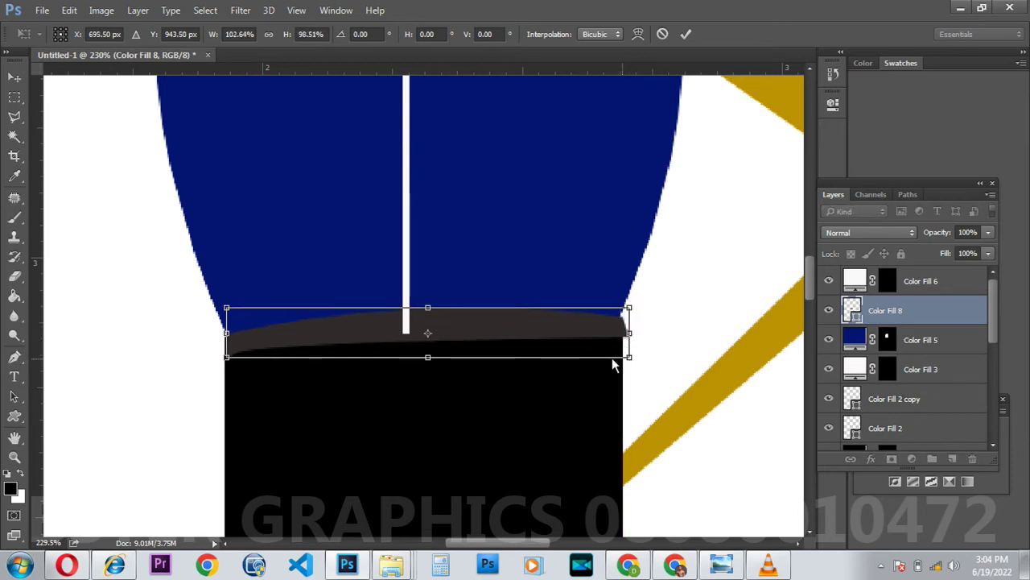
pyautogui.moveTo(226, 337); pyautogui.dragTo(219, 338)
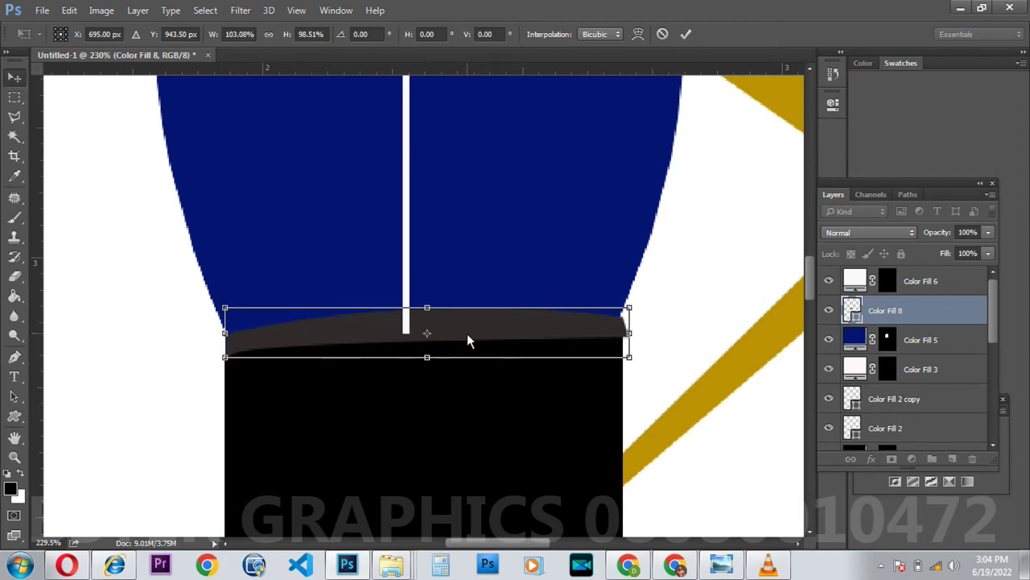
pyautogui.press('Return')
# Step: Warp the belt's right end to follow the waist curve
pyautogui.click(630, 338)
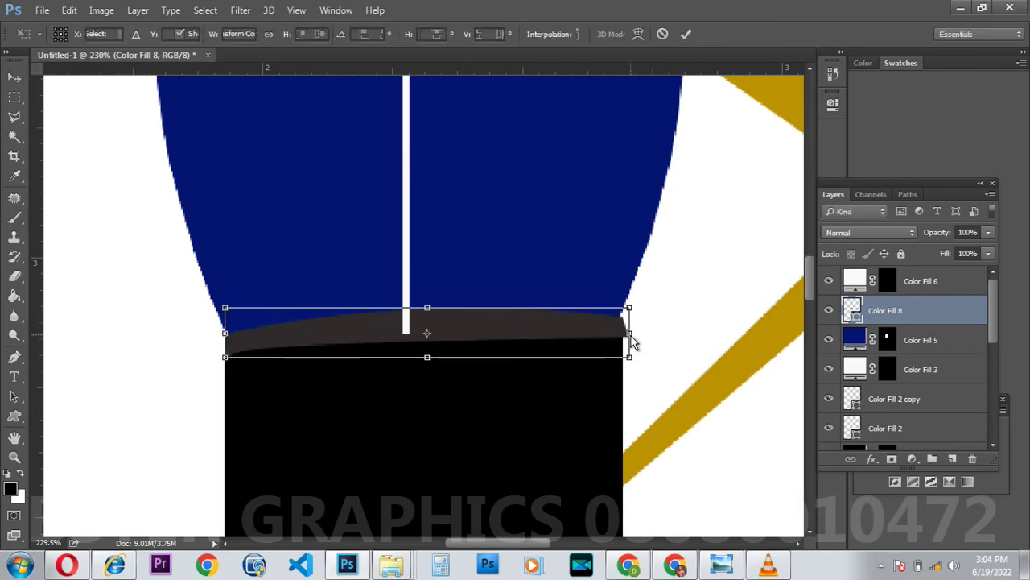
pyautogui.click(639, 35)
pyautogui.moveTo(631, 346); pyautogui.dragTo(626, 352)
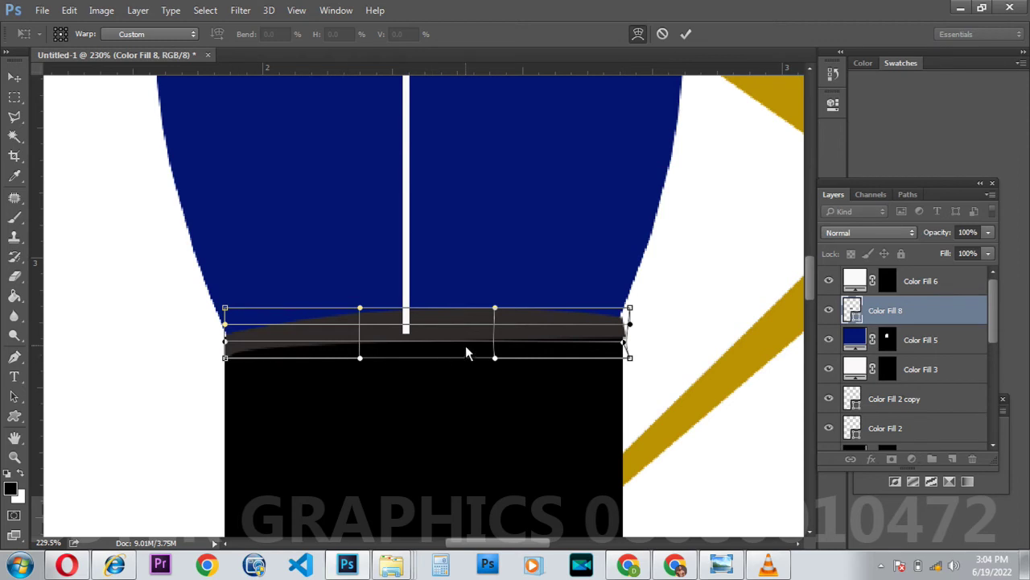
pyautogui.press('Return')
# Step: Shorten the white button line Color Fill 6 so it ends at the belt top
pyautogui.click(407, 277)
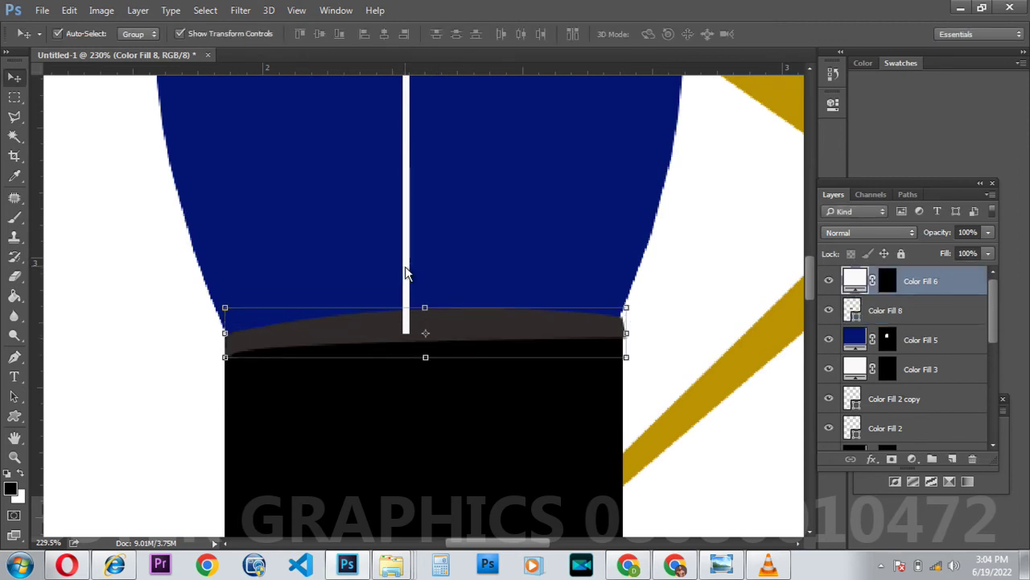
pyautogui.moveTo(407, 335); pyautogui.dragTo(406, 309)
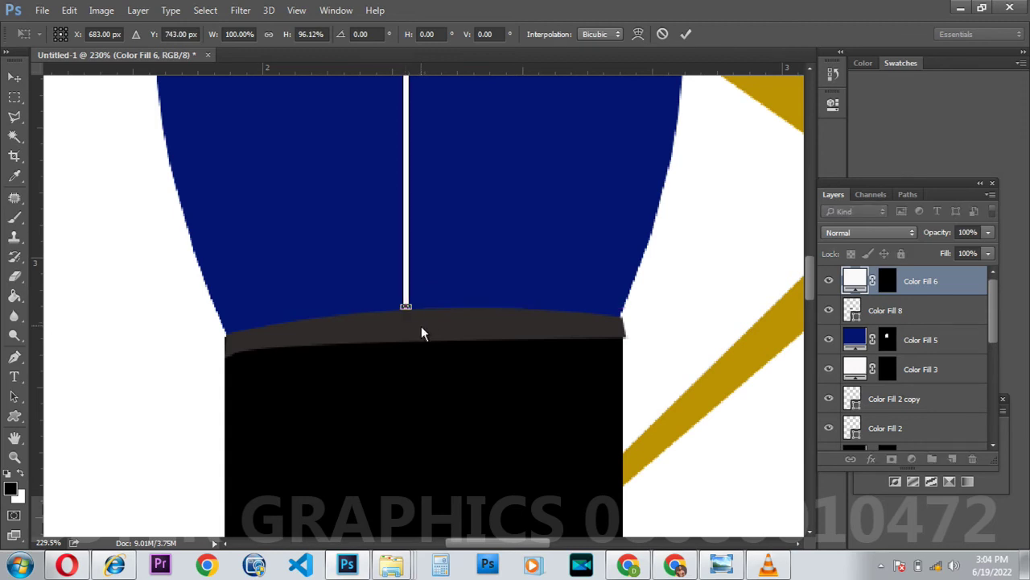
pyautogui.click(14, 97)
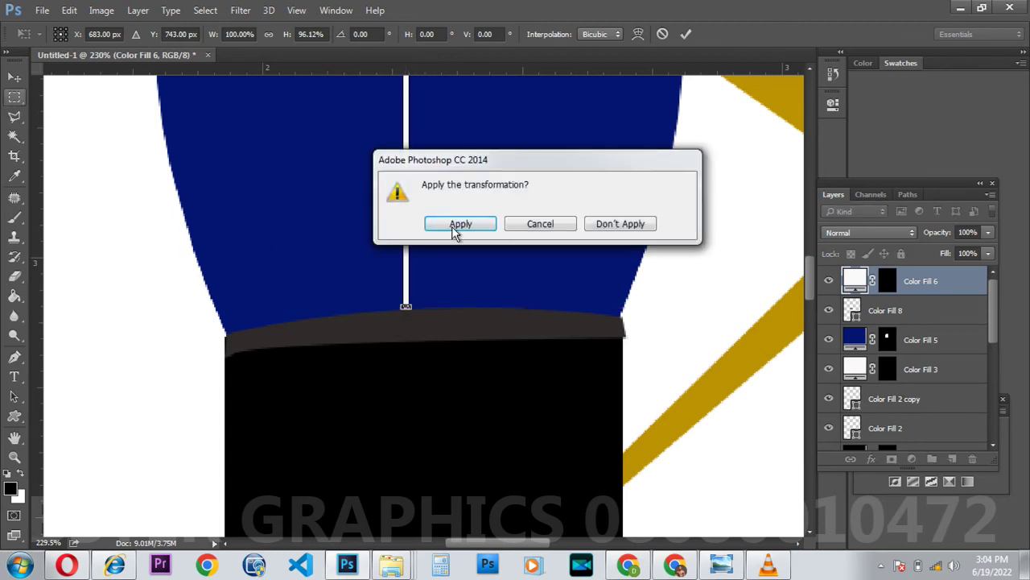
pyautogui.click(455, 228)
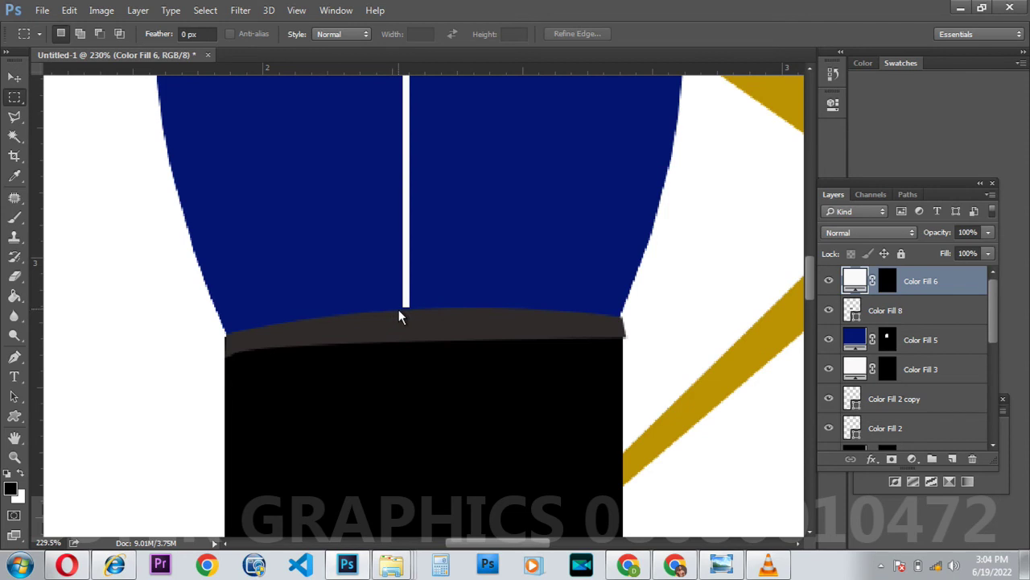
# Step: Stroke a small square on the belt with a 2 px near-white fafafa outline on a new layer
pyautogui.moveTo(399, 309); pyautogui.dragTo(431, 340)
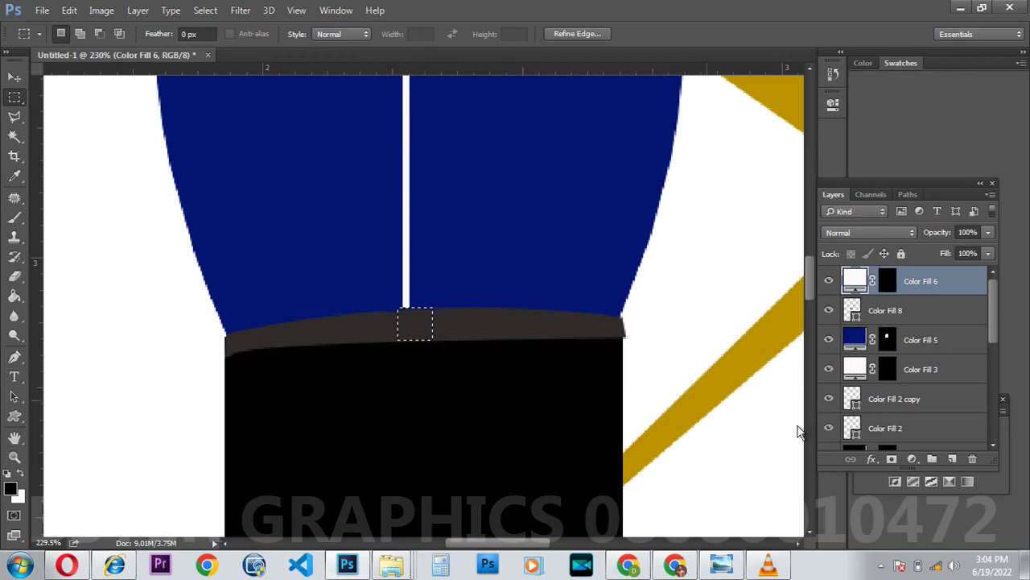
pyautogui.click(953, 459)
pyautogui.rightClick(419, 330)
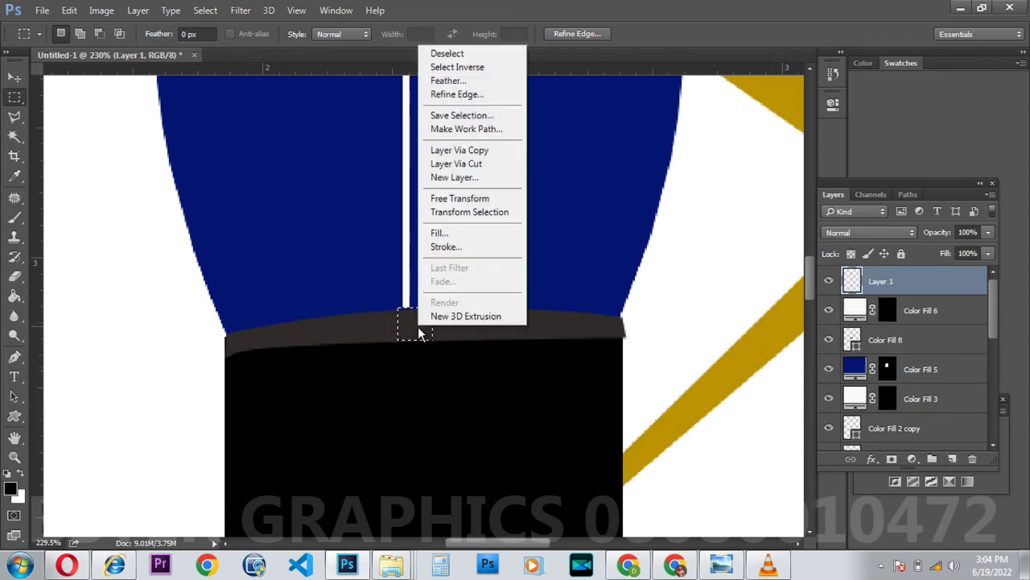
pyautogui.click(493, 246)
pyautogui.click(330, 227)
pyautogui.click(592, 247)
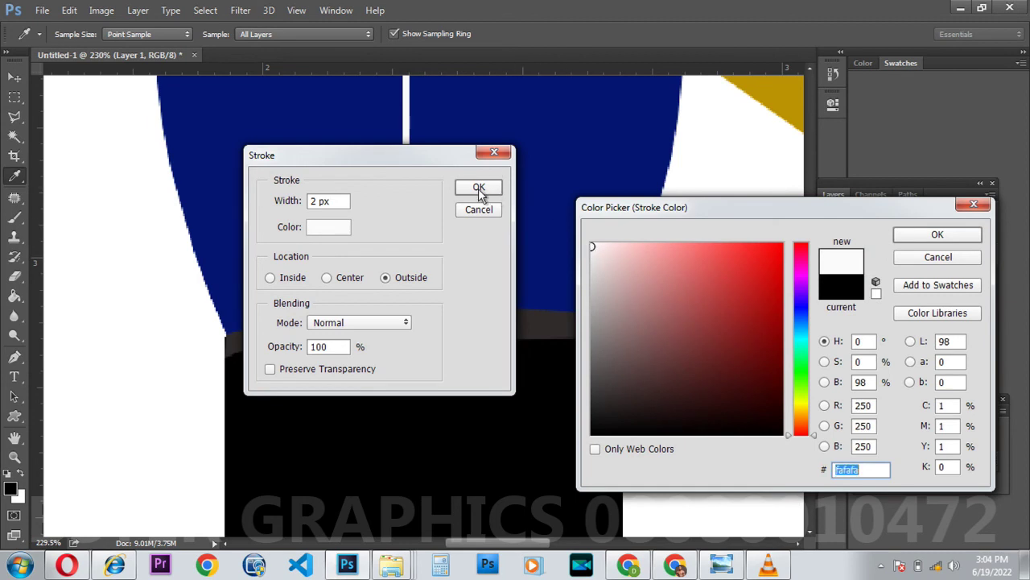
pyautogui.click(934, 234)
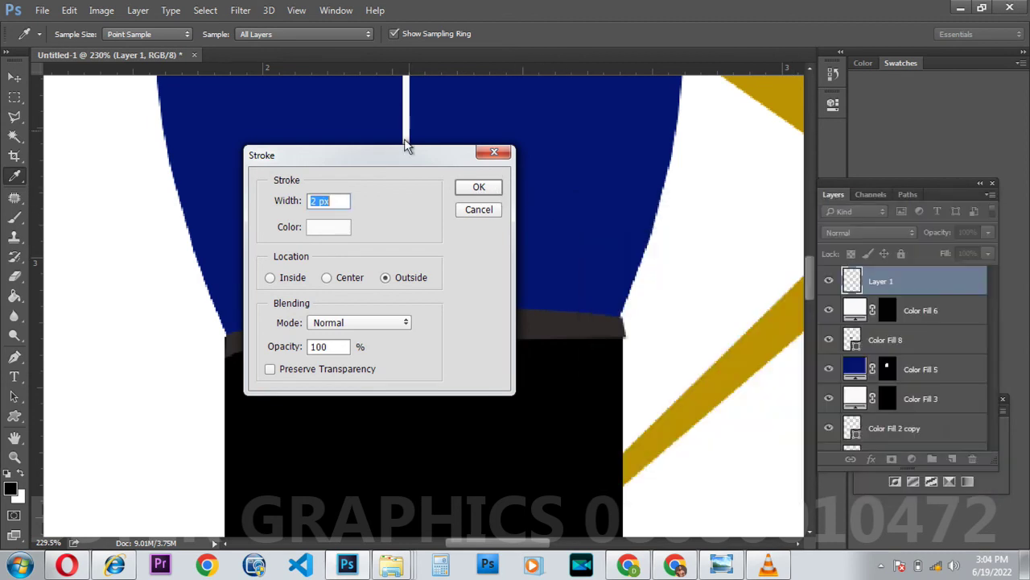
pyautogui.click(484, 192)
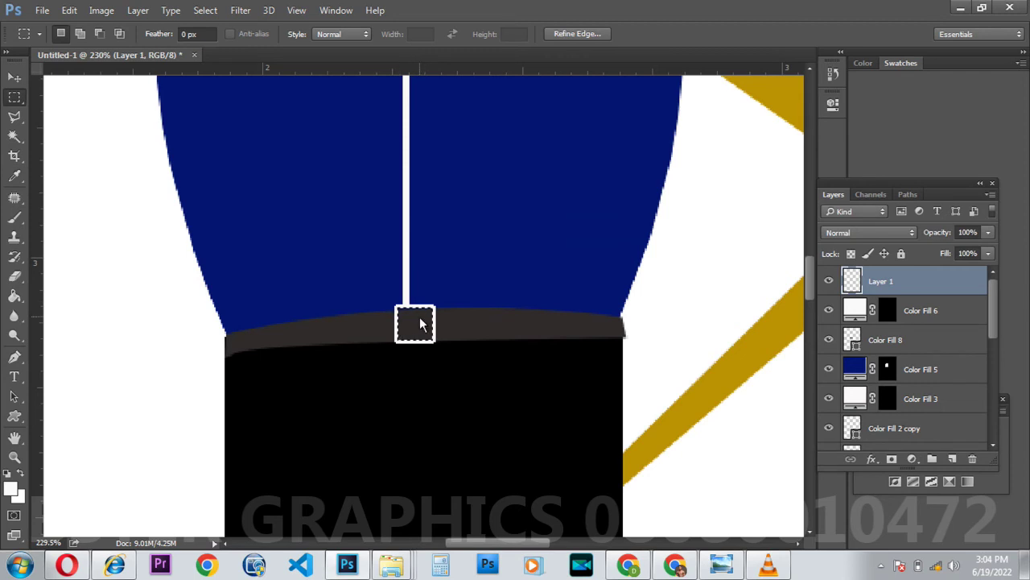
# Step: Deselect and nudge the buckle left so it centres under the button line
pyautogui.hotkey('ctrl', 'd')
pyautogui.press('alt')
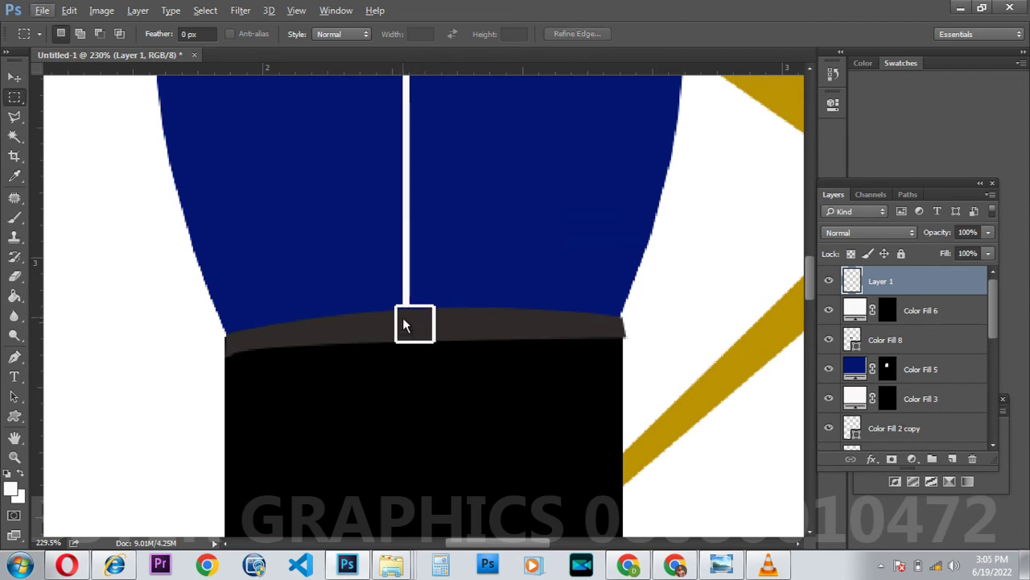
pyautogui.click(13, 81)
pyautogui.press('Left')
pyautogui.press('Left')
pyautogui.press('Left')
pyautogui.press('Left')
pyautogui.press('Left')
pyautogui.press('Left')
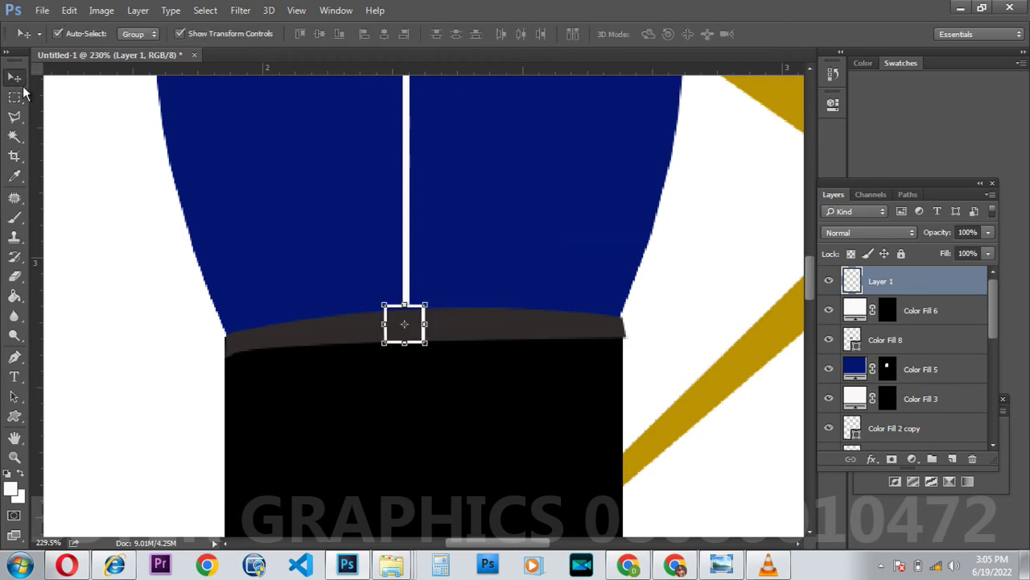
pyautogui.scroll(-5, 355, 277)
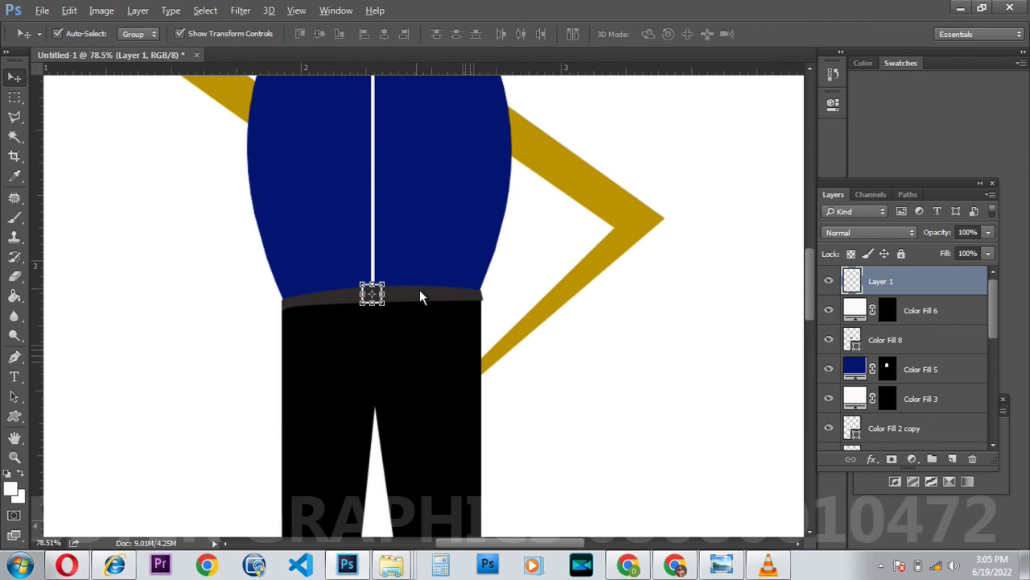
pyautogui.scroll(-4, 419, 296)
pyautogui.scroll(-1, 427, 323)
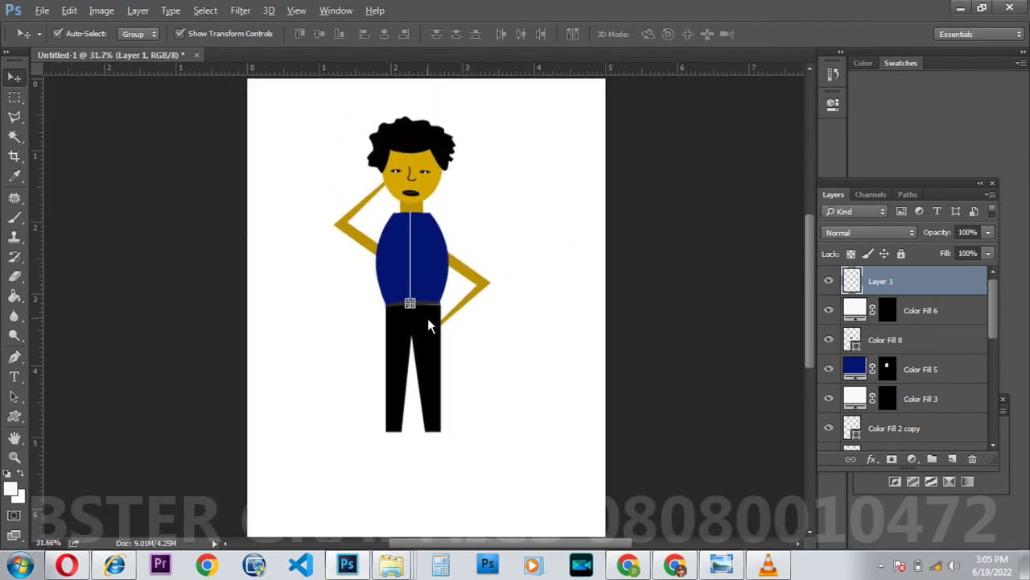
pyautogui.scroll(-2, 442, 332)
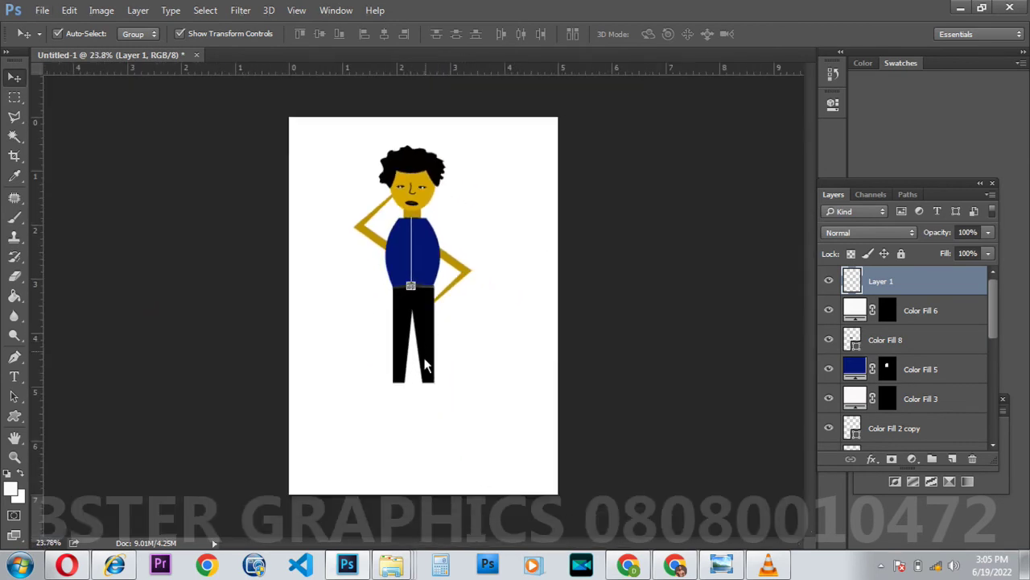
pyautogui.scroll(4, 409, 419)
pyautogui.scroll(2, 387, 410)
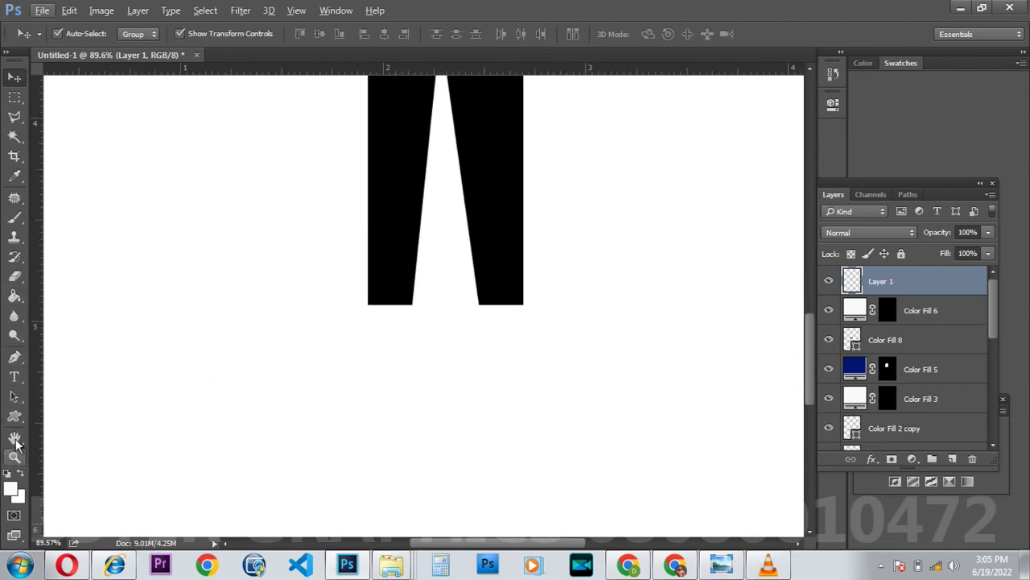
# Step: Start a Pen outline of the left shoe, curving along its top edge
pyautogui.click(13, 117)
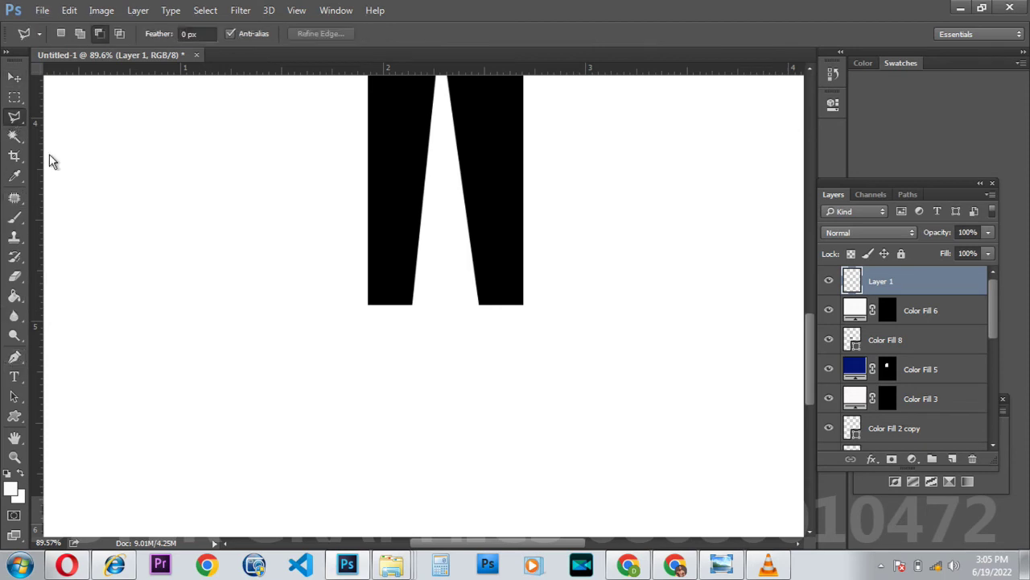
pyautogui.click(296, 324)
pyautogui.click(15, 357)
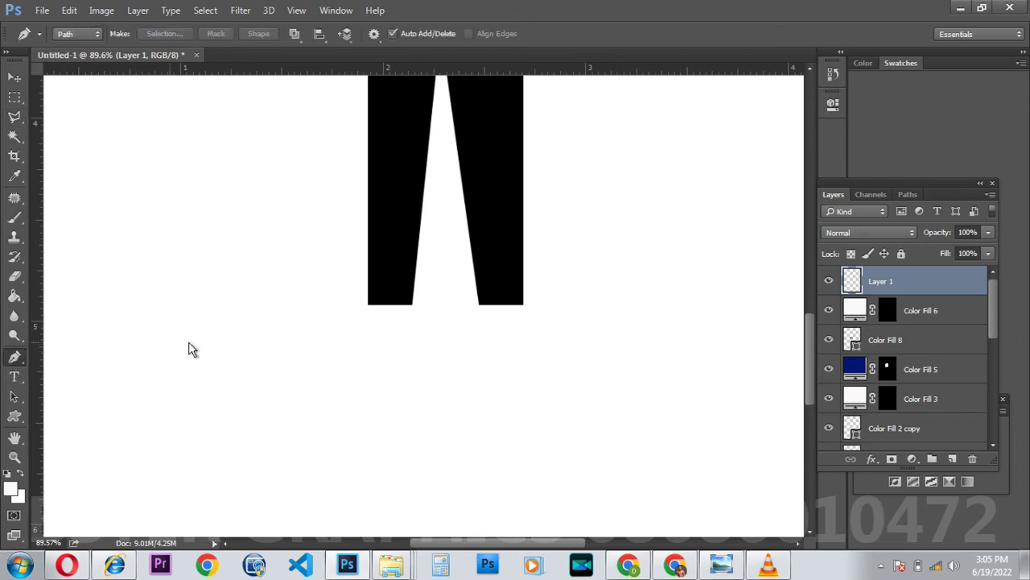
pyautogui.click(324, 325)
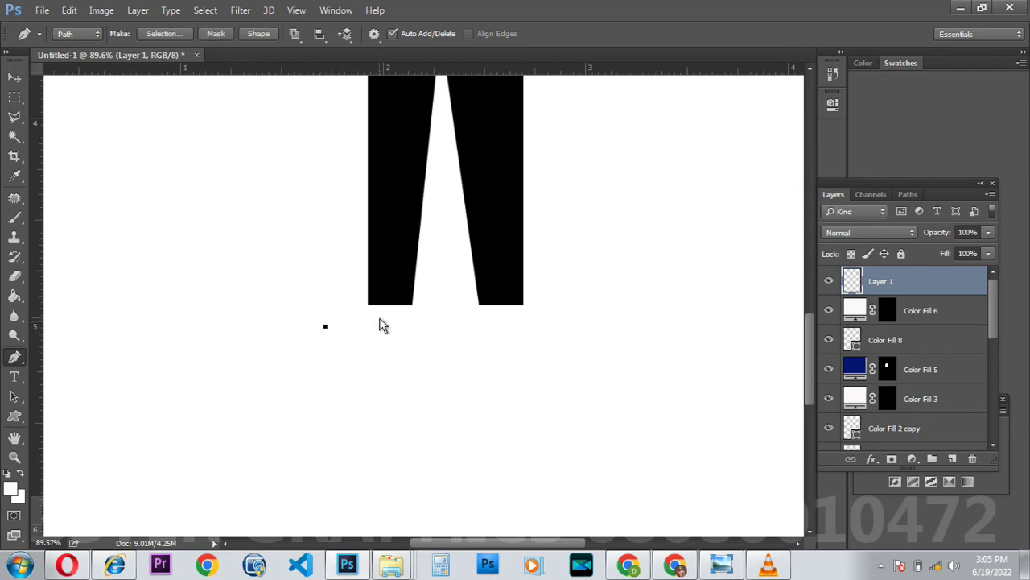
pyautogui.moveTo(371, 315); pyautogui.dragTo(392, 306)
pyautogui.keyDown('alt'); pyautogui.click(371, 316); pyautogui.keyUp('alt')
pyautogui.moveTo(399, 316)
pyautogui.mouseDown()
pyautogui.moveTo(408, 334)
pyautogui.moveTo(405, 326)
pyautogui.mouseUp()
# Step: Finish the shoe outline with a heel and curved sole, closing it at the start
pyautogui.click(387, 337)
pyautogui.moveTo(326, 338); pyautogui.dragTo(313, 331)
pyautogui.moveTo(325, 328); pyautogui.dragTo(342, 330)
pyautogui.press('Return')
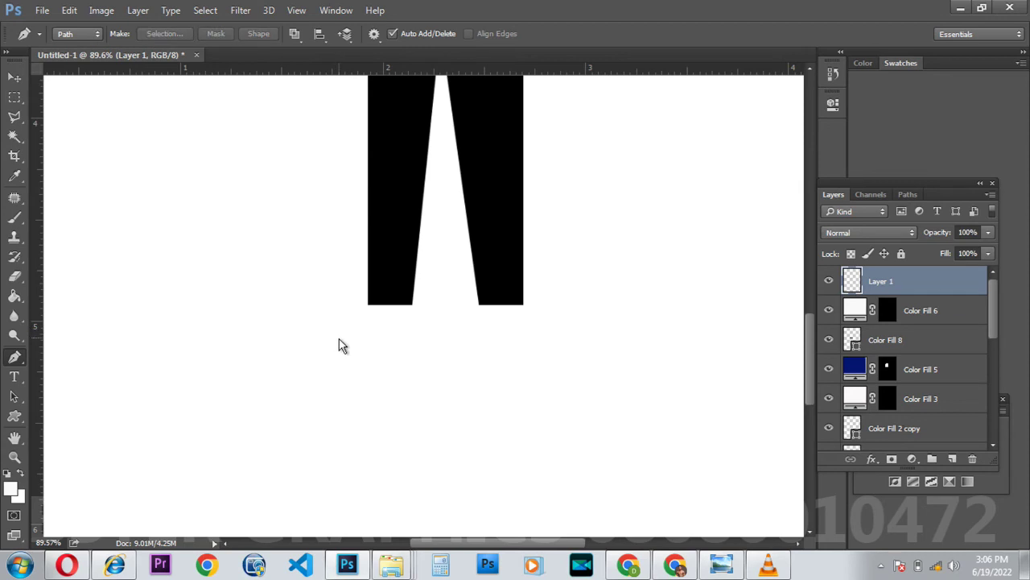
pyautogui.hotkey('ctrl', 'z')
pyautogui.moveTo(326, 331); pyautogui.dragTo(337, 332)
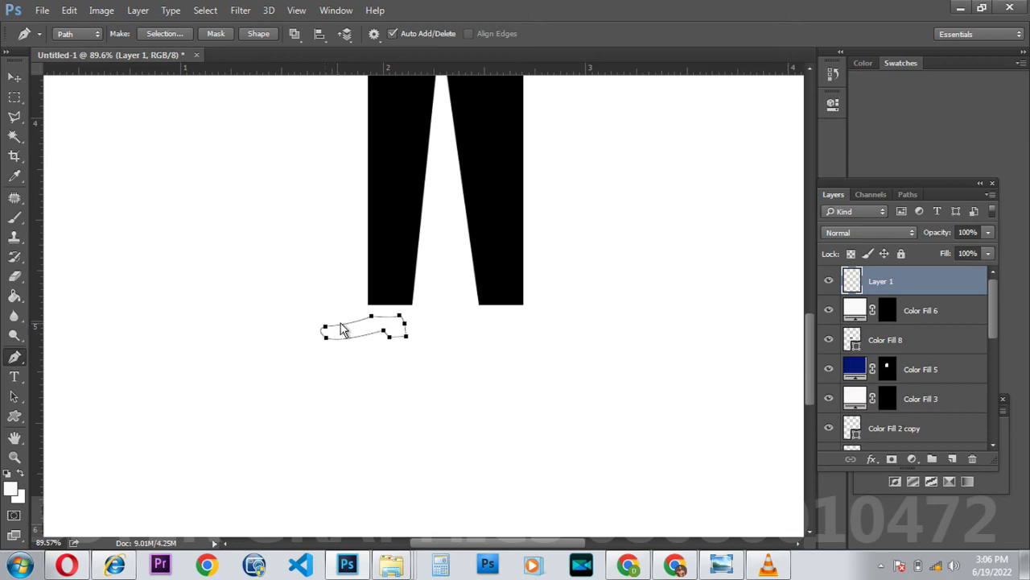
pyautogui.press('Return')
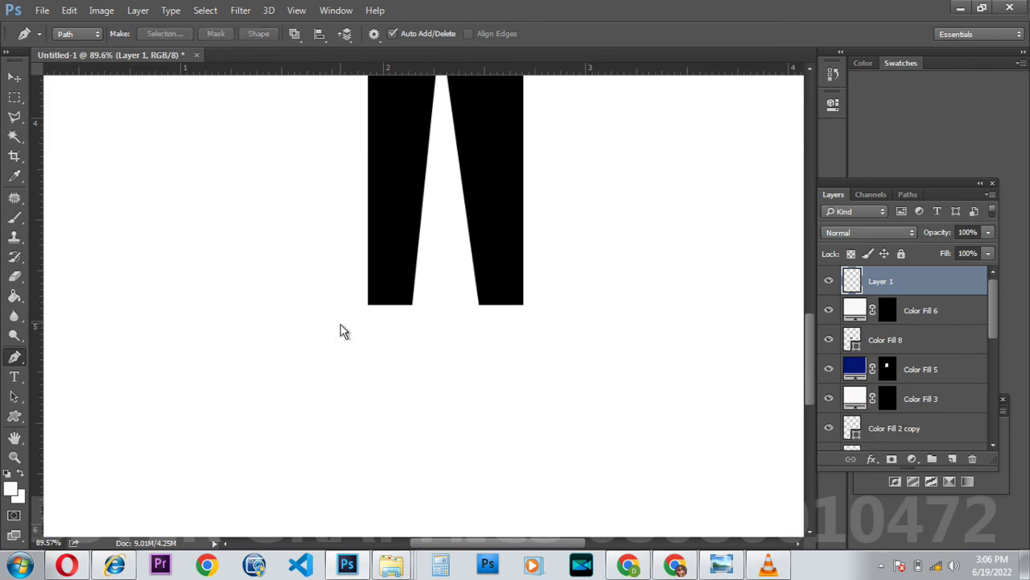
pyautogui.hotkey('ctrl', 'z')
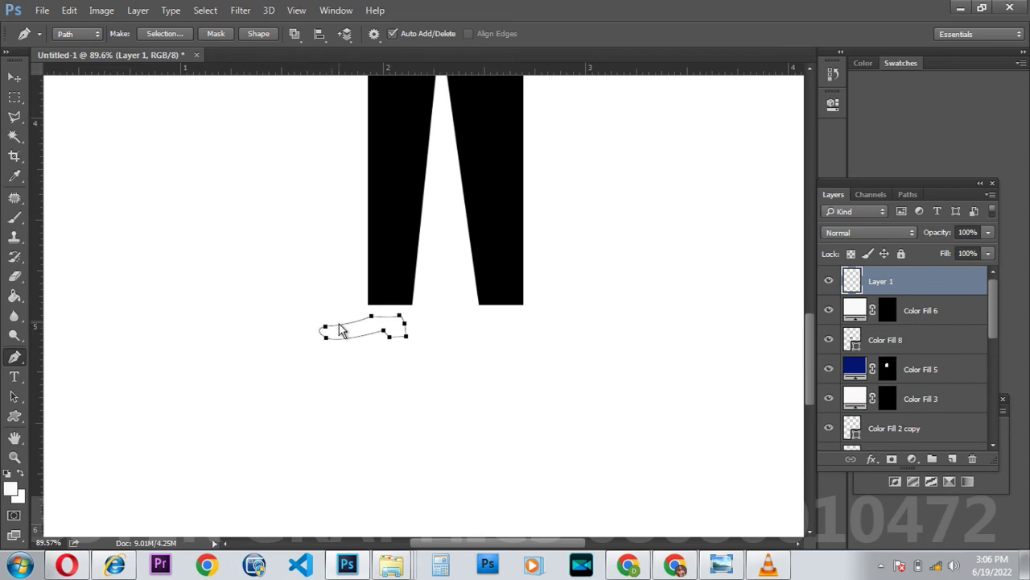
# Step: Fill the shoe path with a near-black Solid Color layer
pyautogui.click(913, 460)
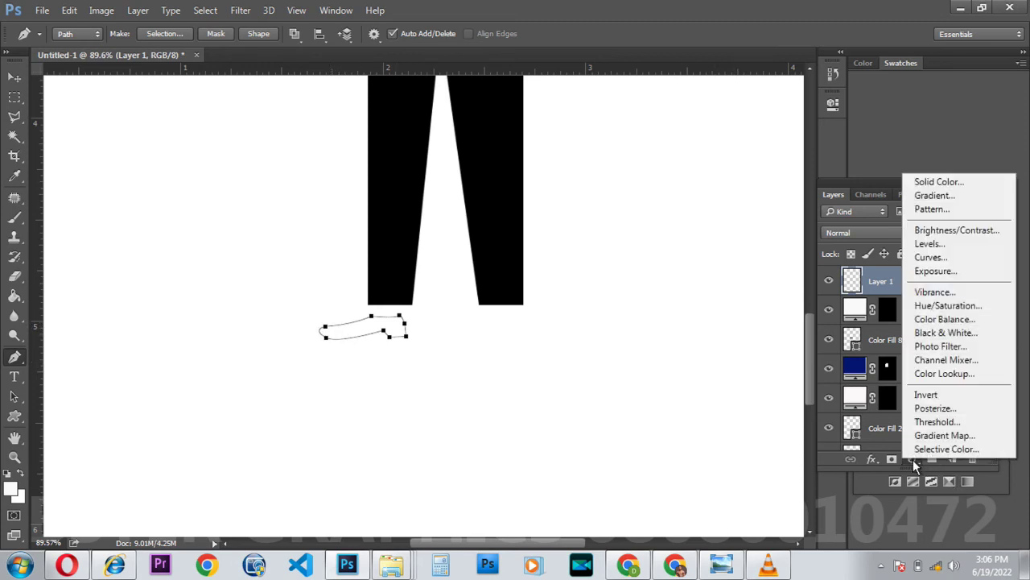
pyautogui.click(922, 178)
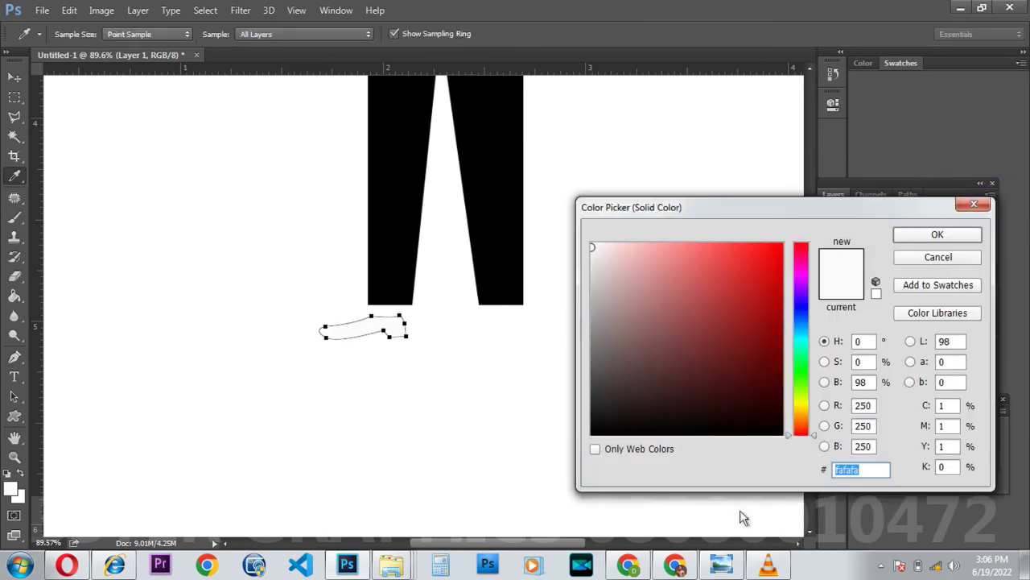
pyautogui.click(765, 433)
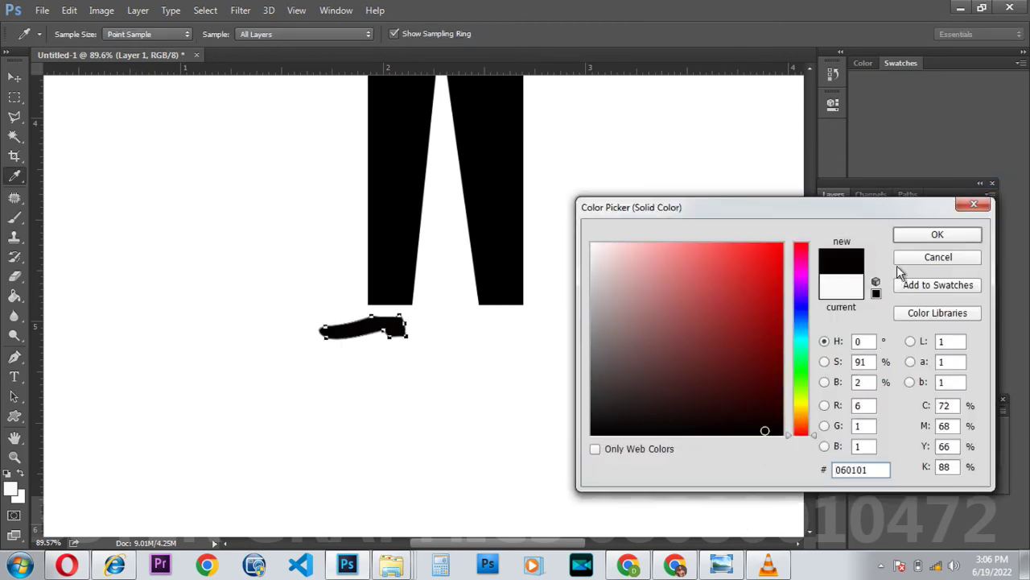
pyautogui.click(925, 236)
pyautogui.press('Return')
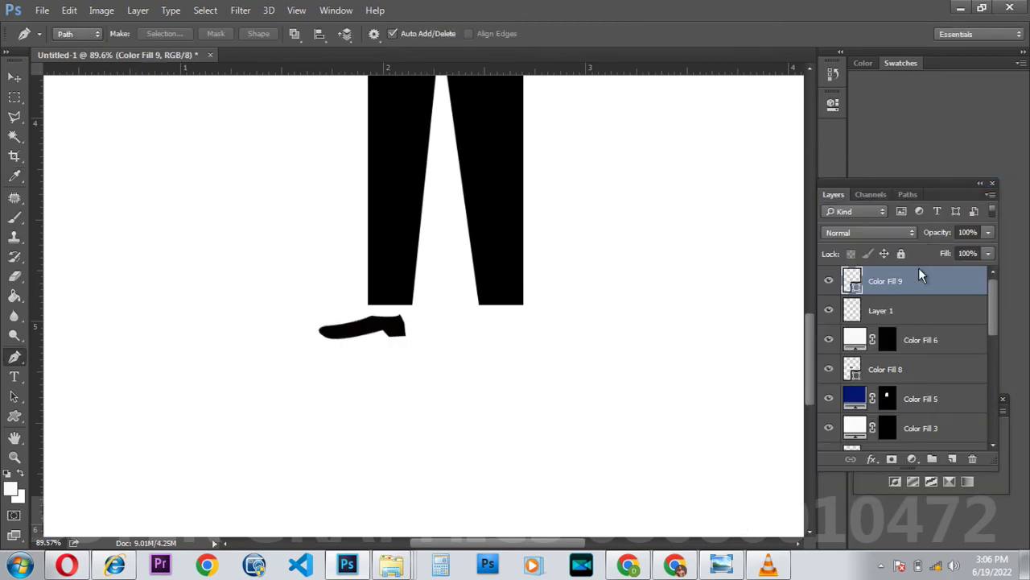
# Step: Duplicate the shoe, flip the copy horizontally, and place it under the right leg
pyautogui.click(16, 81)
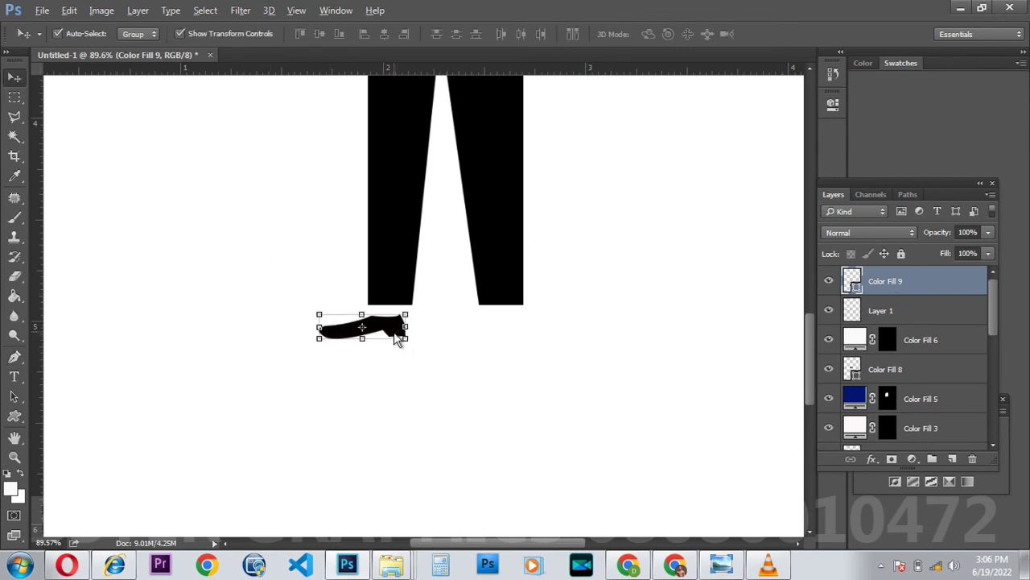
pyautogui.moveTo(395, 334); pyautogui.dragTo(504, 343)
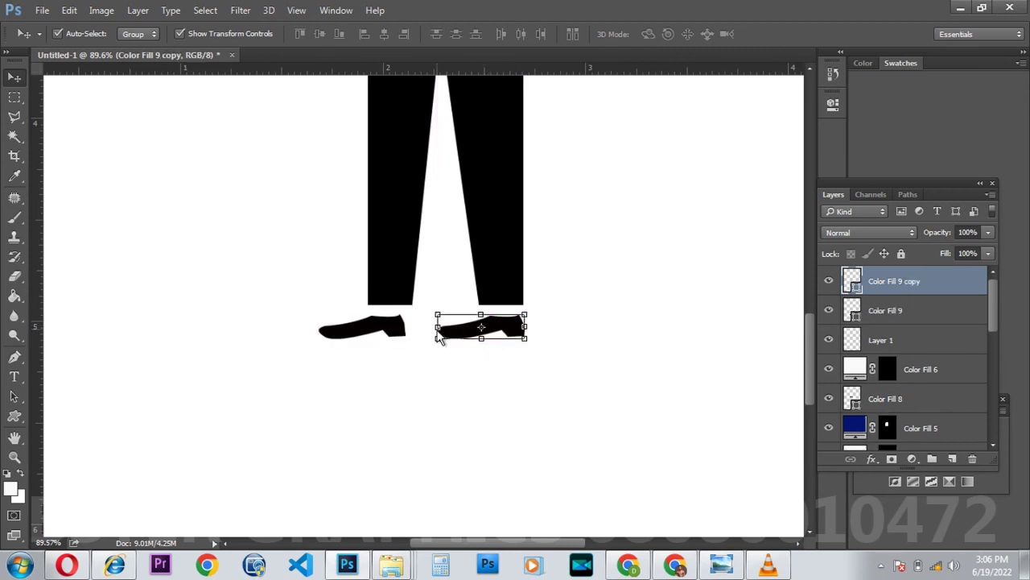
pyautogui.hotkey('ctrl', 't')
pyautogui.rightClick(456, 338)
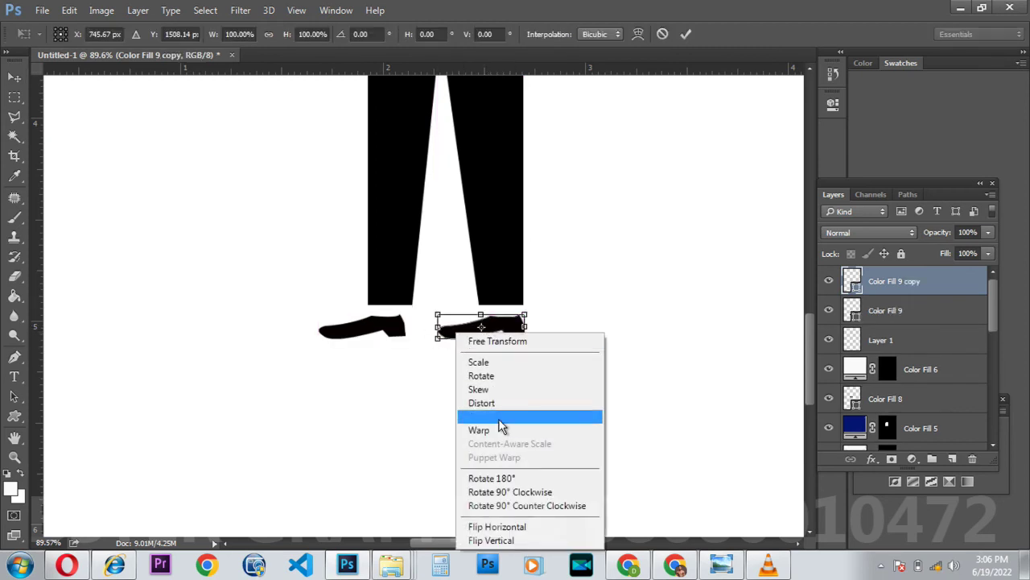
pyautogui.click(528, 525)
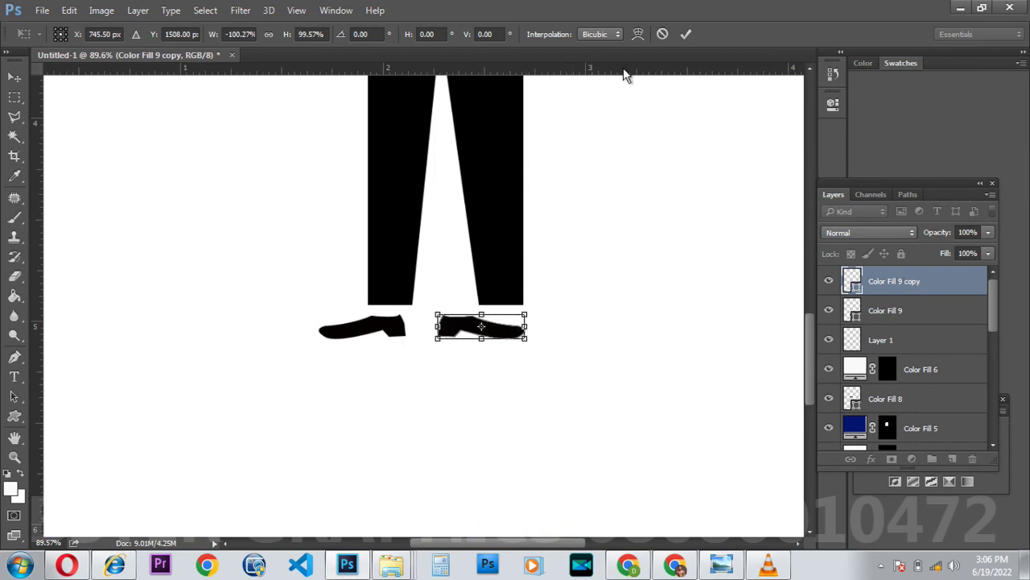
pyautogui.click(686, 34)
pyautogui.moveTo(507, 334); pyautogui.dragTo(552, 340)
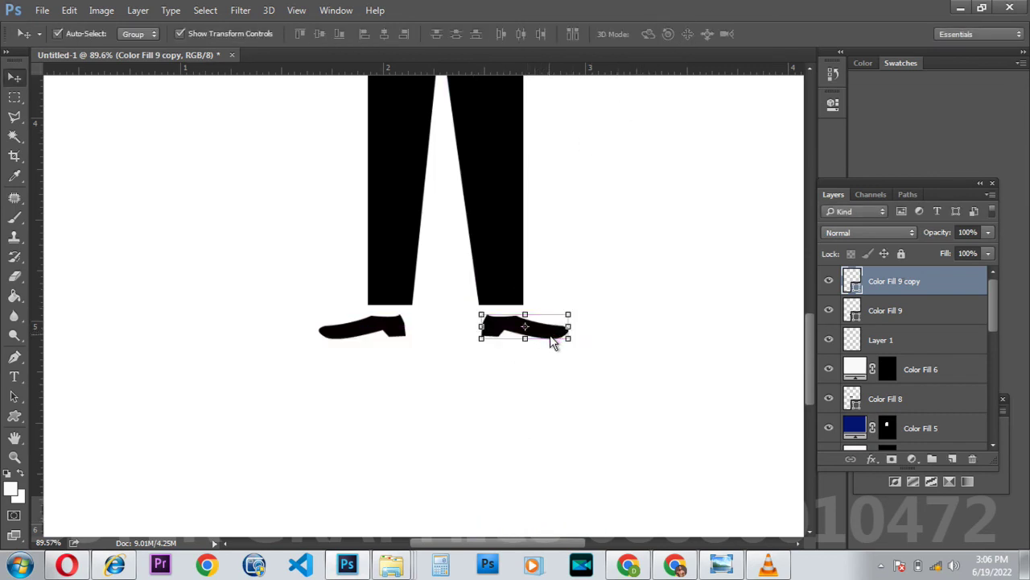
pyautogui.scroll(-3, 666, 313)
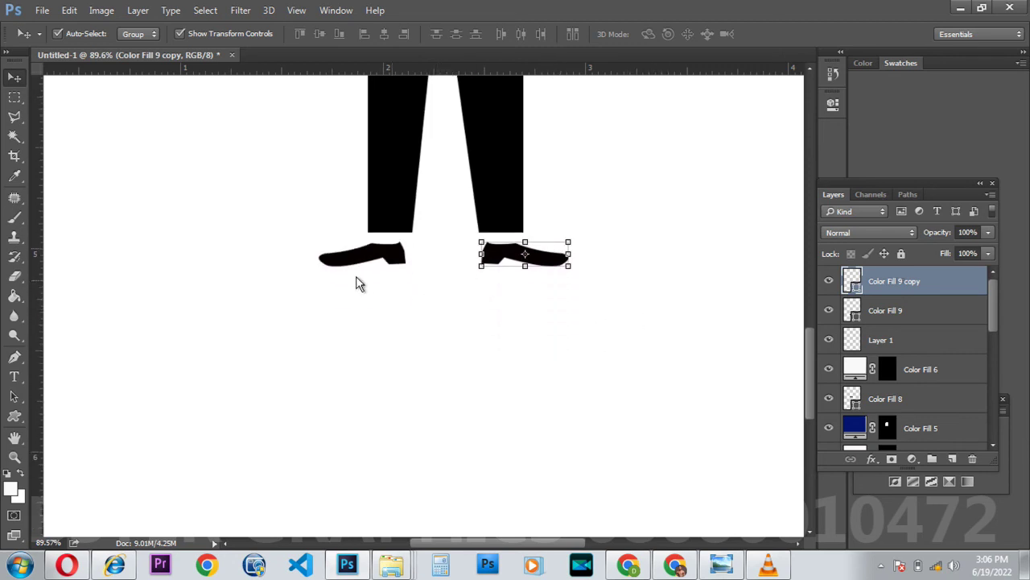
pyautogui.click(14, 97)
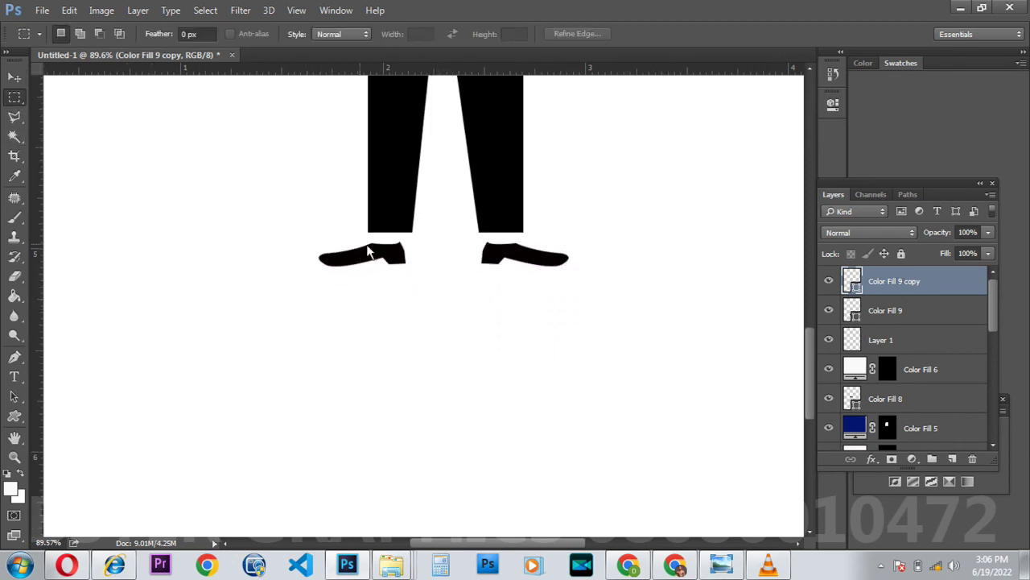
# Step: Select the small gaps above both the left and right shoes
pyautogui.moveTo(377, 234); pyautogui.dragTo(396, 248)
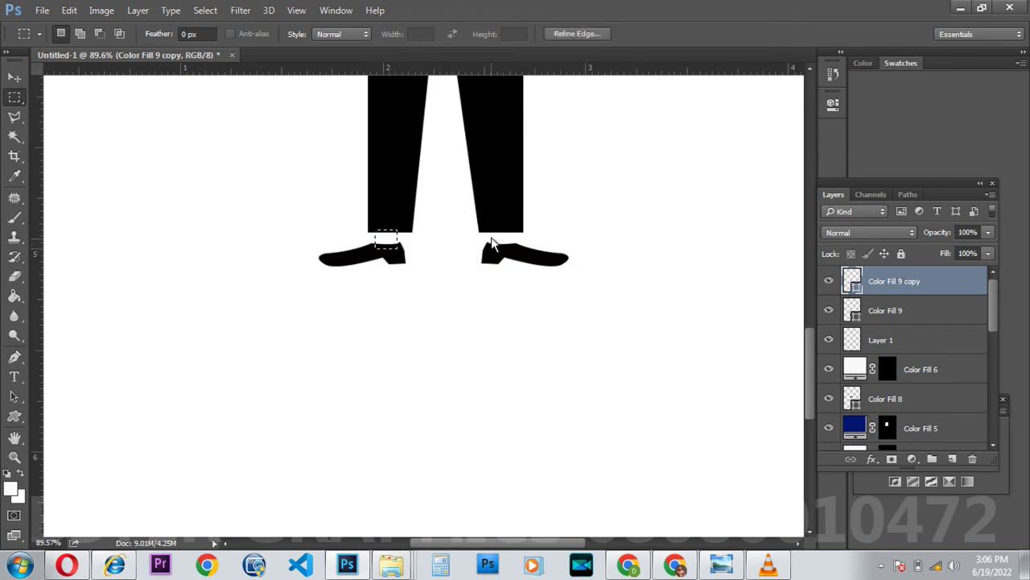
pyautogui.click(84, 35)
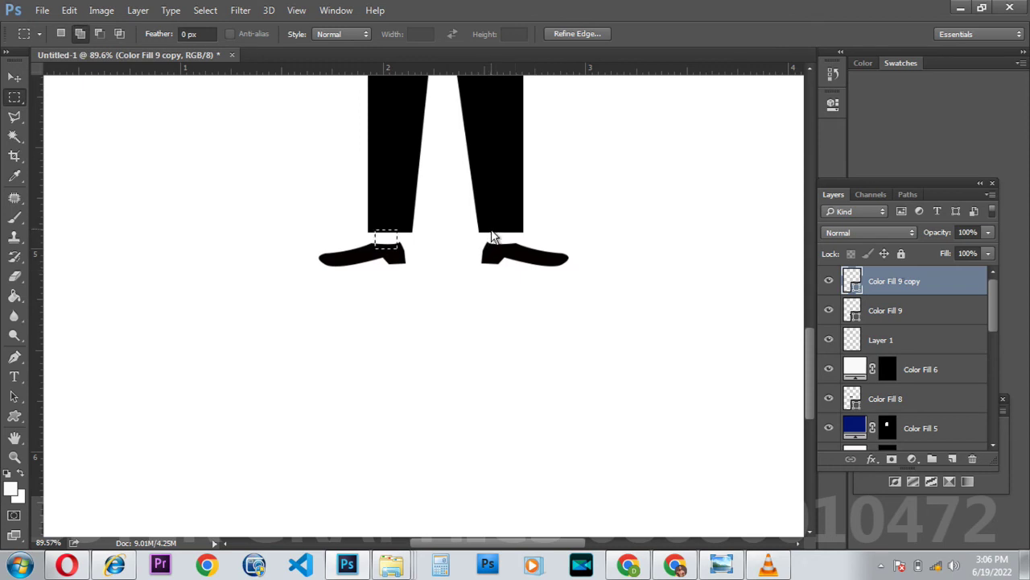
pyautogui.moveTo(491, 231); pyautogui.dragTo(517, 257)
# Step: Fill the ankle selection with a gold #bb9203 Solid Color layer placed above Color Fill 4
pyautogui.scroll(-3, 868, 390)
pyautogui.scroll(-5, 869, 391)
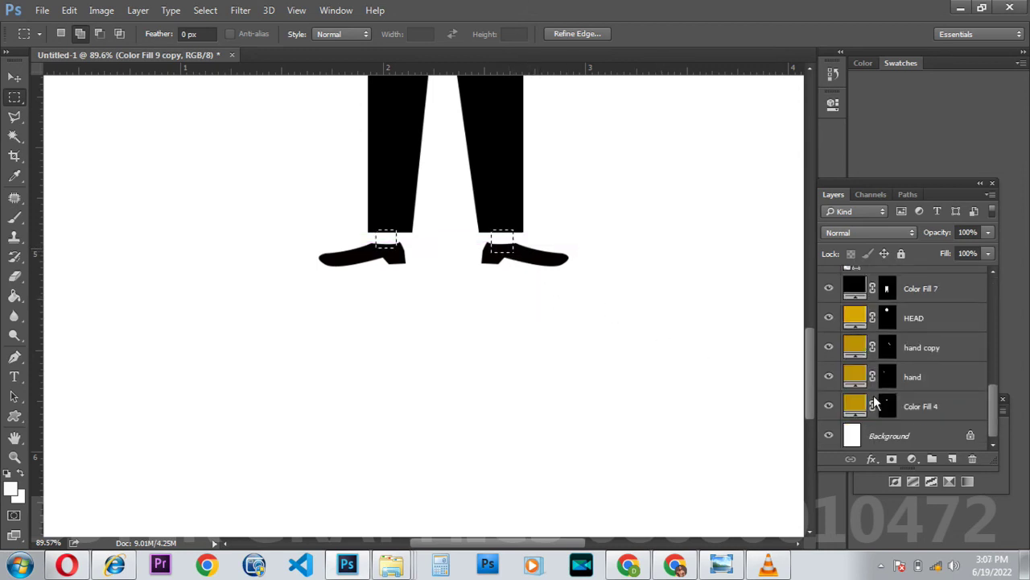
pyautogui.click(916, 409)
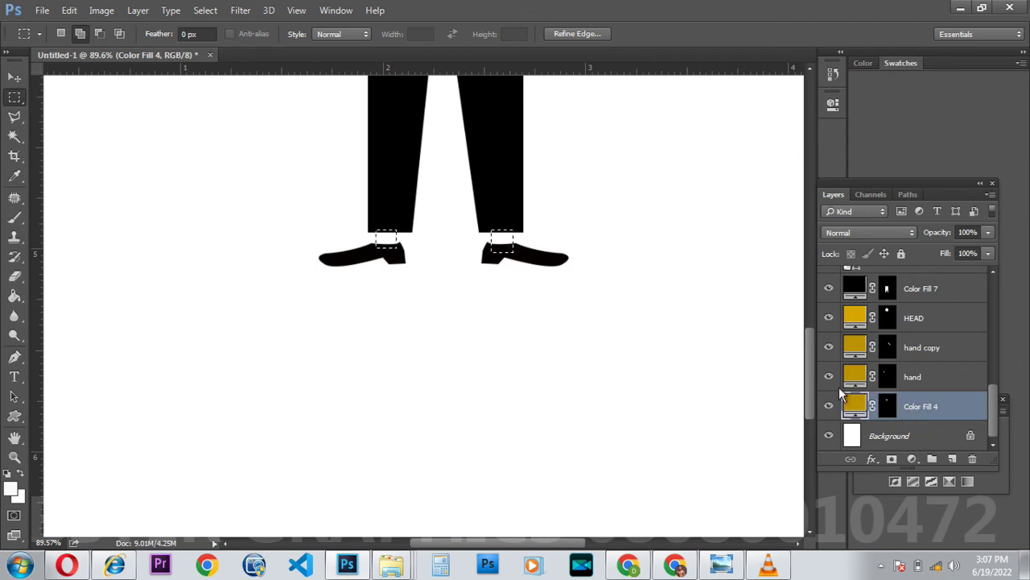
pyautogui.scroll(3, 421, 233)
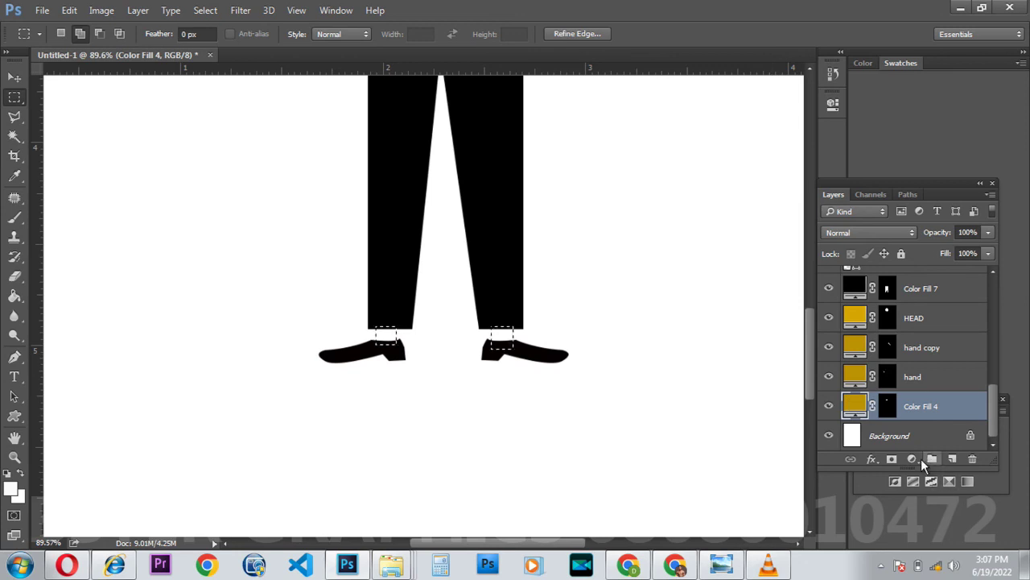
pyautogui.scroll(5, 704, 266)
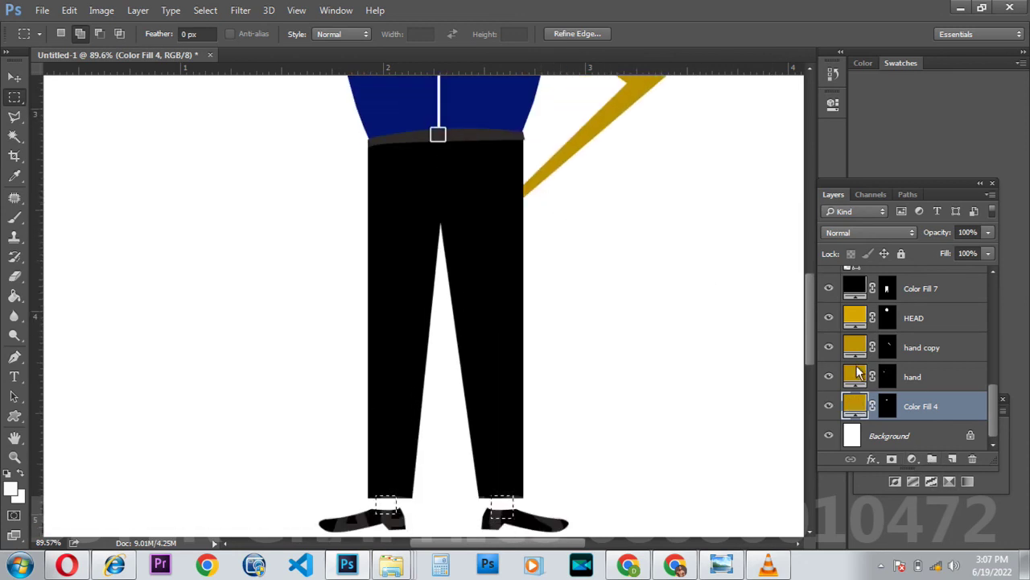
pyautogui.click(913, 459)
pyautogui.click(945, 182)
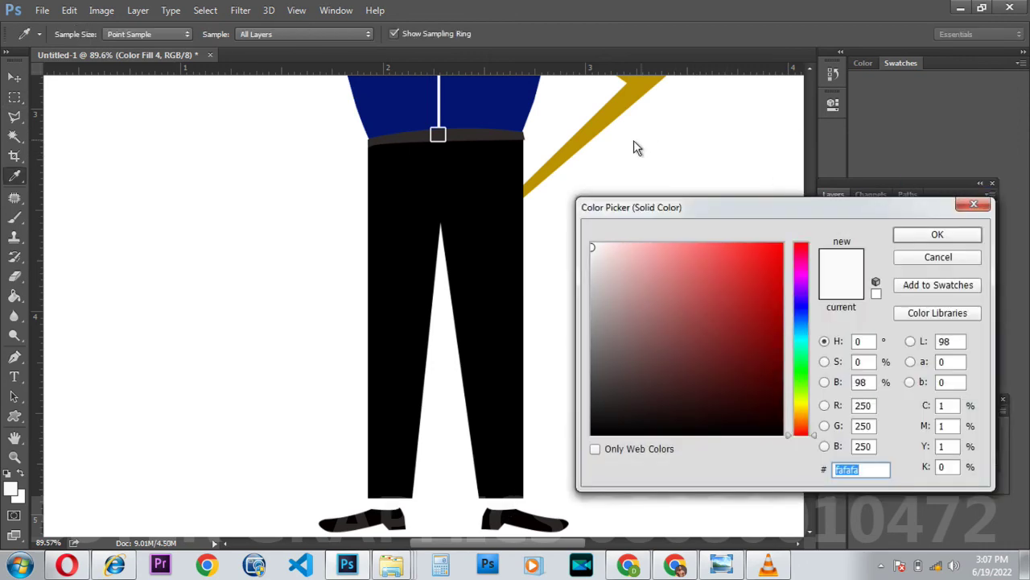
pyautogui.click(609, 124)
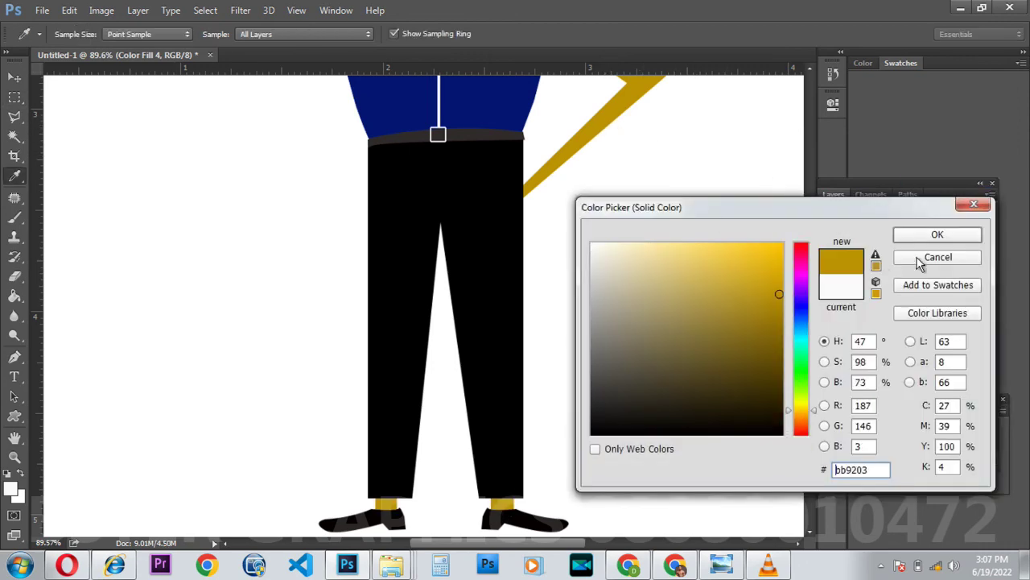
pyautogui.click(943, 236)
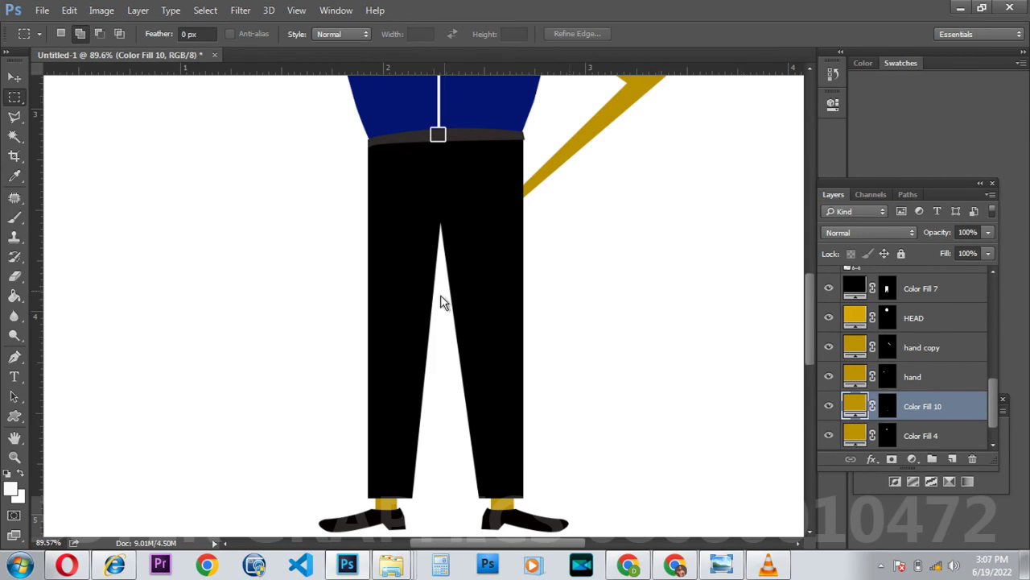
pyautogui.scroll(-6, 441, 295)
pyautogui.scroll(9, 370, 288)
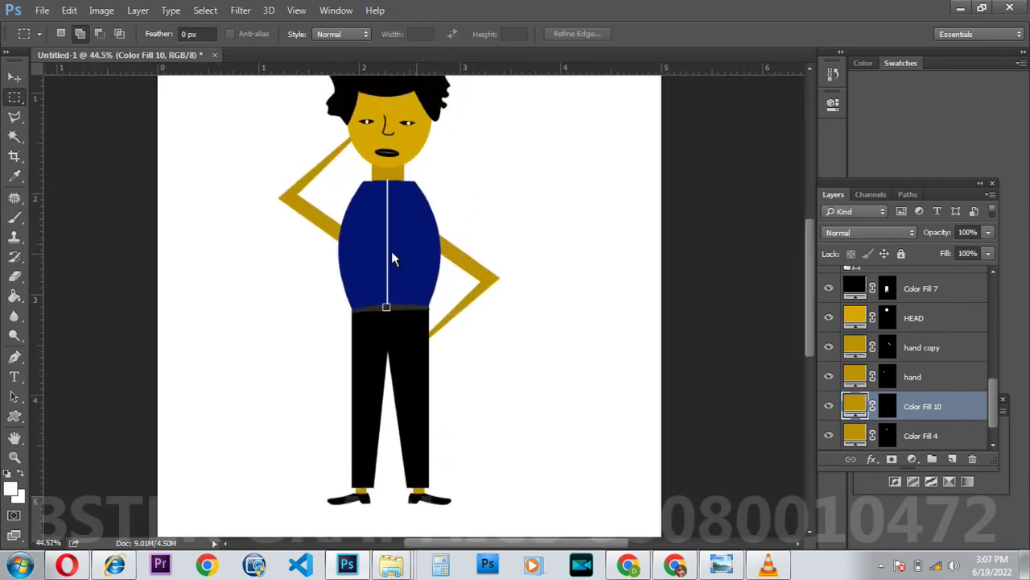
# Step: Stretch the white stripe's top up to the neckline, reaching 99.19% height, and commit the transform
pyautogui.scroll(5, 408, 181)
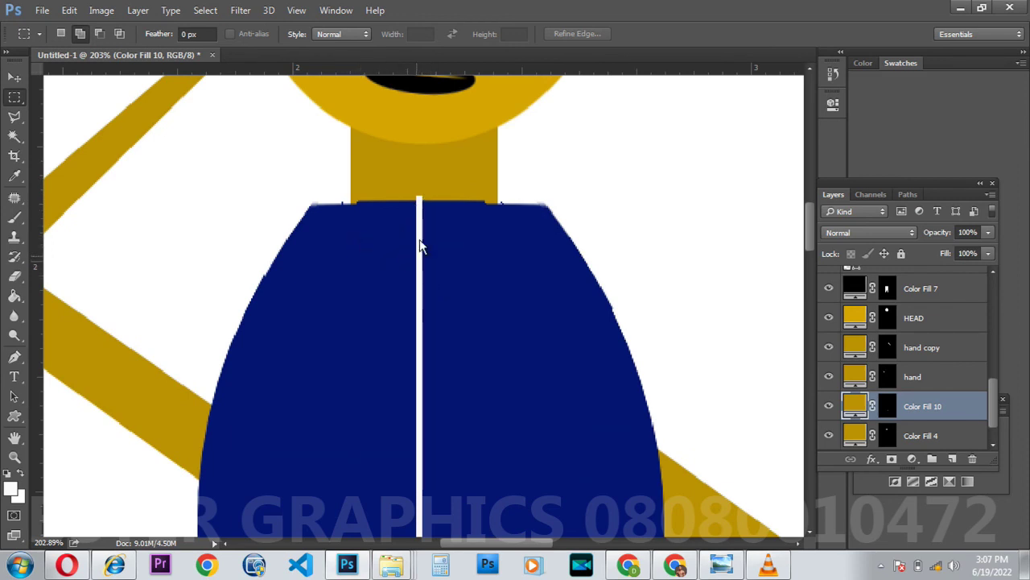
pyautogui.click(14, 79)
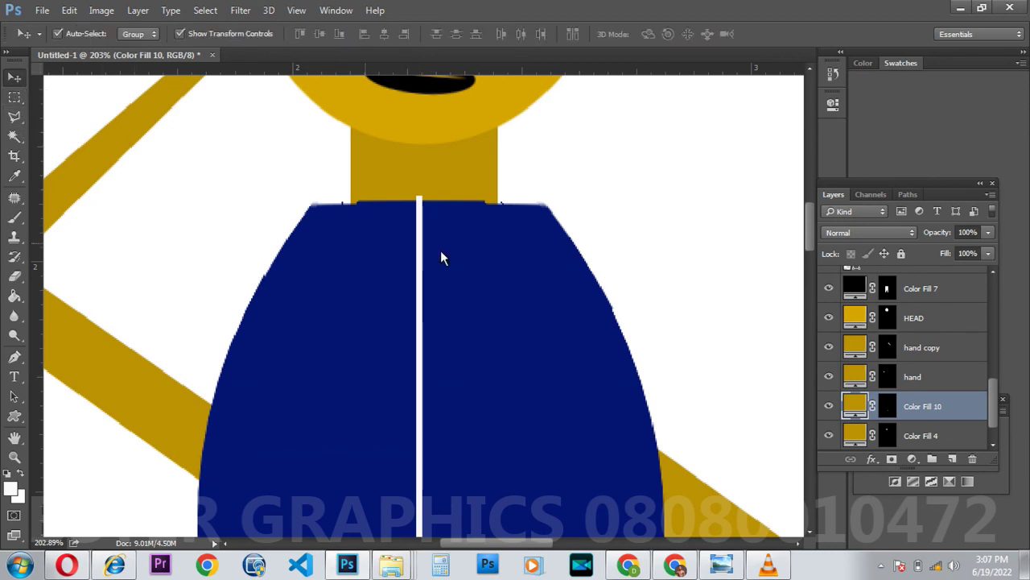
pyautogui.click(418, 234)
pyautogui.scroll(3, 422, 222)
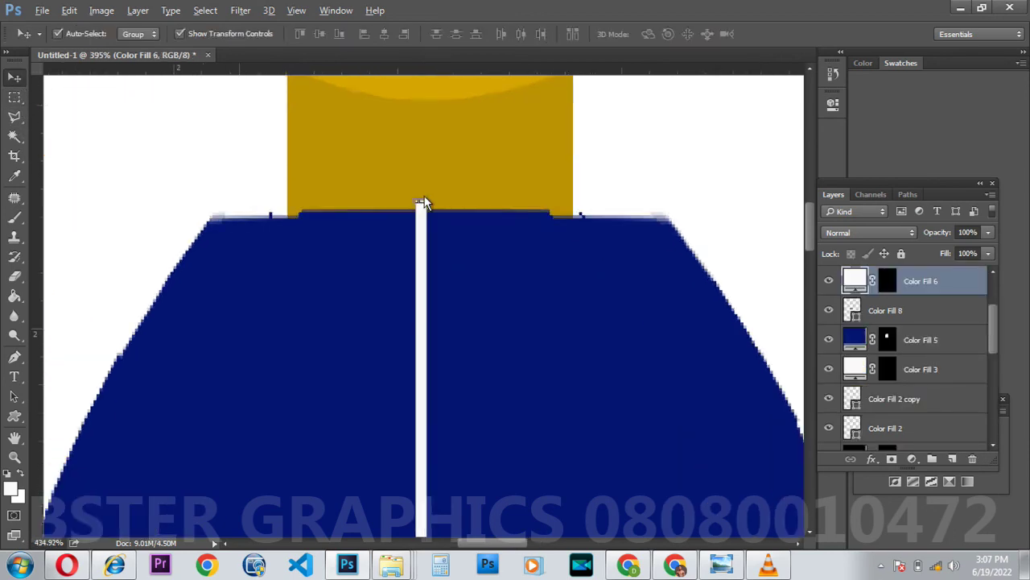
pyautogui.scroll(2, 424, 222)
pyautogui.moveTo(425, 216); pyautogui.dragTo(427, 222)
pyautogui.scroll(-6, 429, 224)
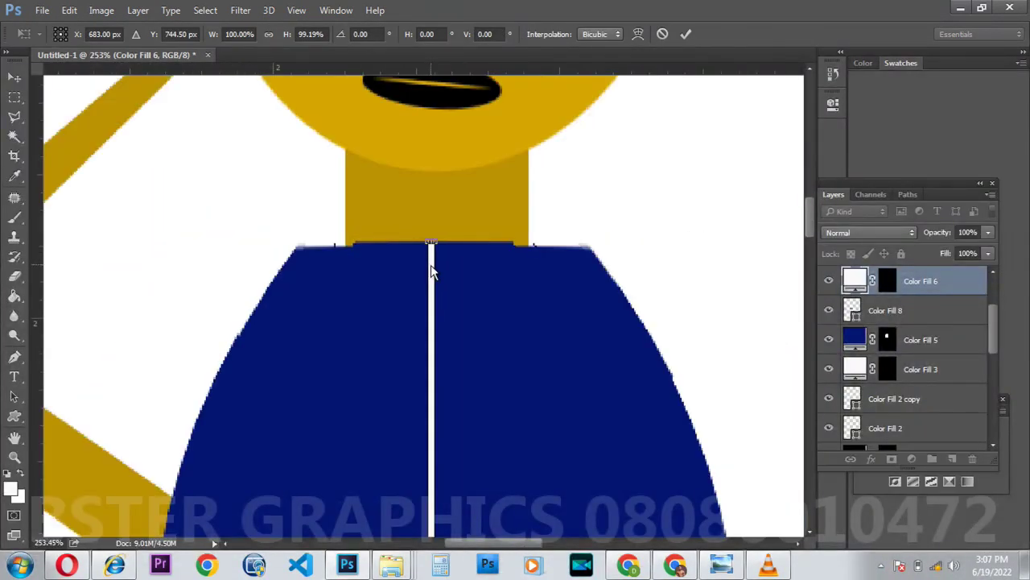
pyautogui.scroll(-2, 431, 284)
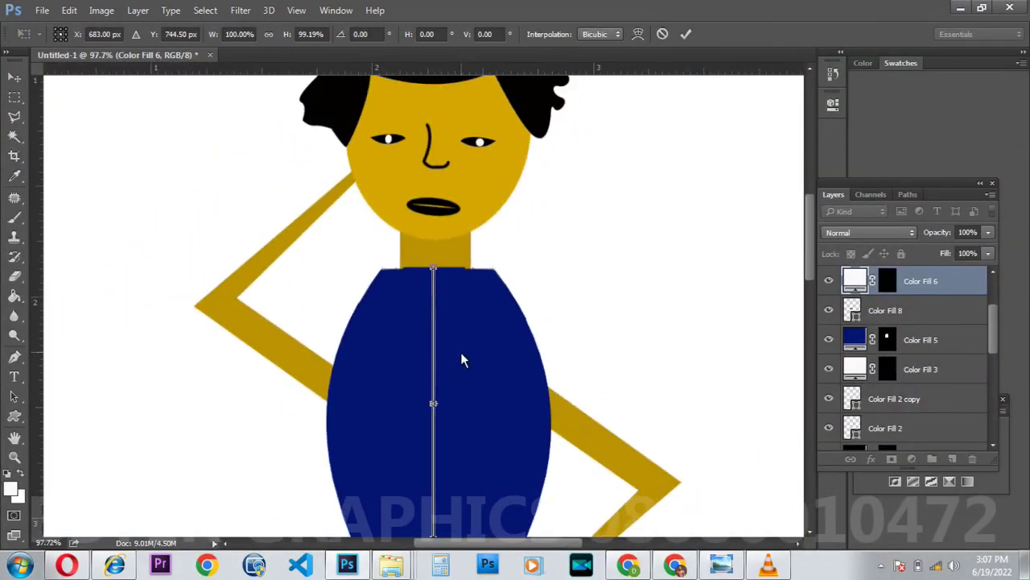
pyautogui.click(682, 36)
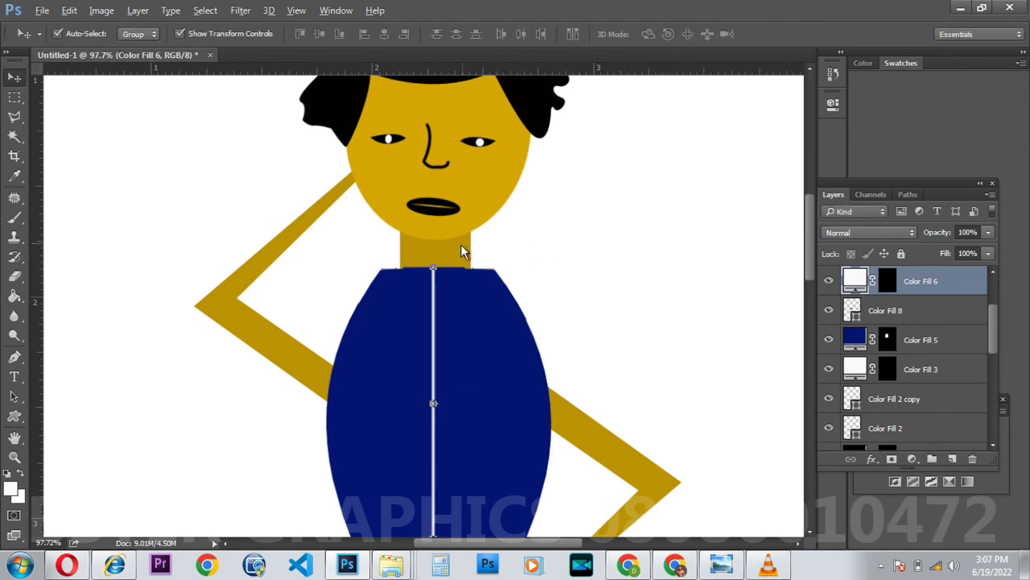
pyautogui.scroll(-4, 463, 251)
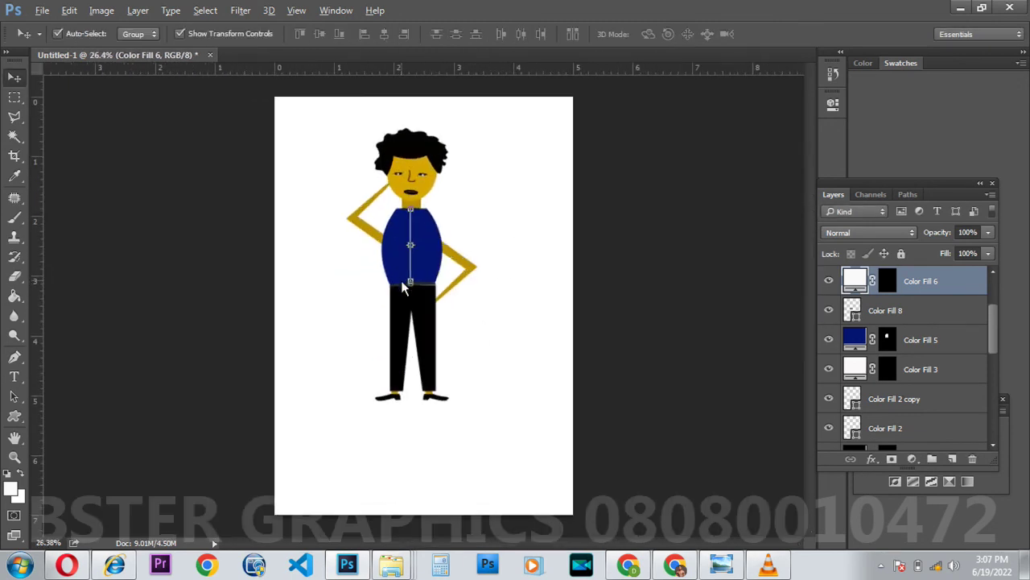
pyautogui.scroll(5, 405, 288)
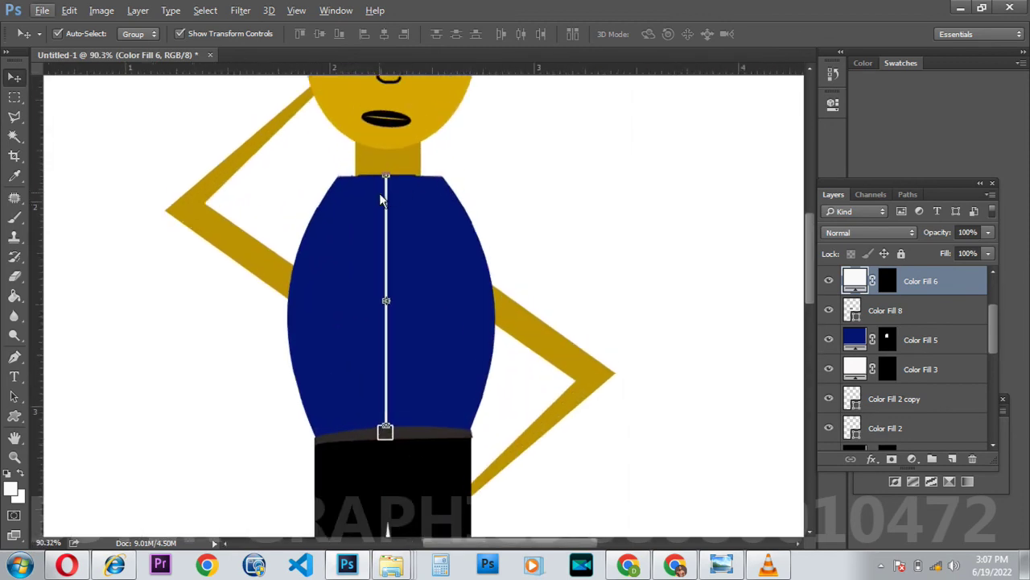
pyautogui.scroll(3, 389, 231)
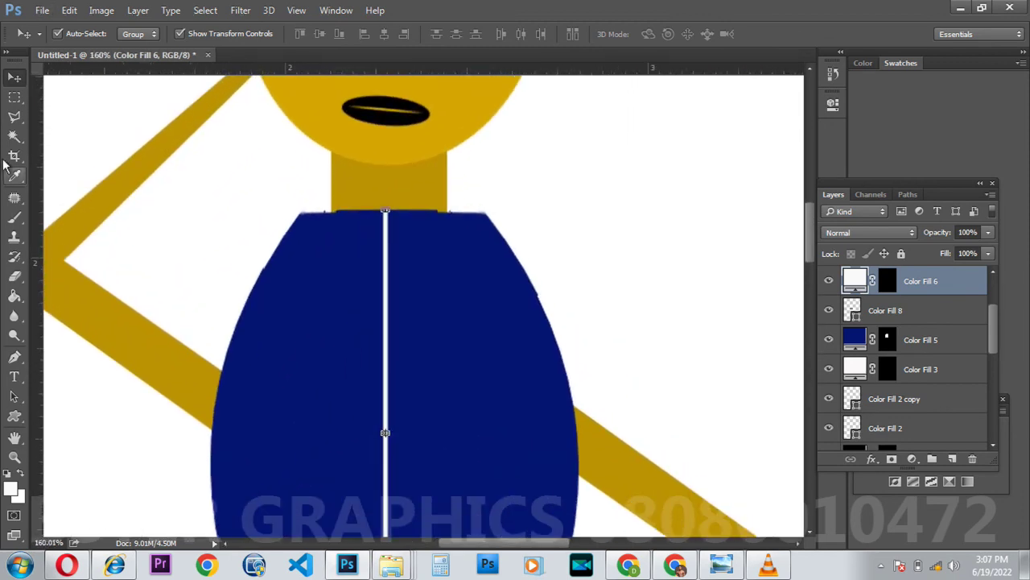
# Step: Draw small elliptical selections spaced down the white stripe from neck to belt, undoing one misplaced circle
pyautogui.moveTo(14, 98); pyautogui.dragTo(71, 115)
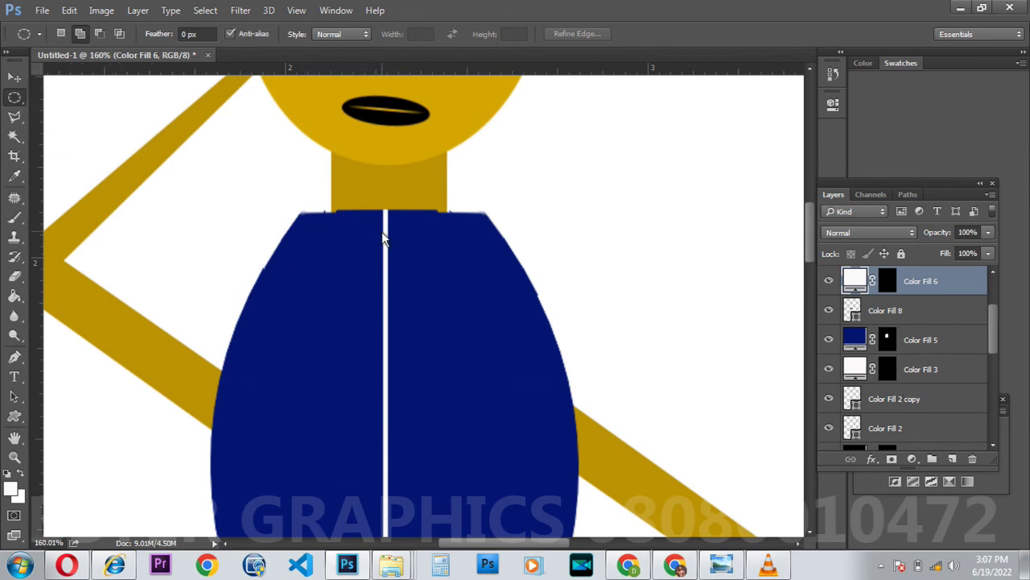
pyautogui.moveTo(381, 232); pyautogui.dragTo(391, 246)
pyautogui.moveTo(384, 307); pyautogui.dragTo(398, 373)
pyautogui.scroll(-1, 384, 367)
pyautogui.scroll(-2, 389, 370)
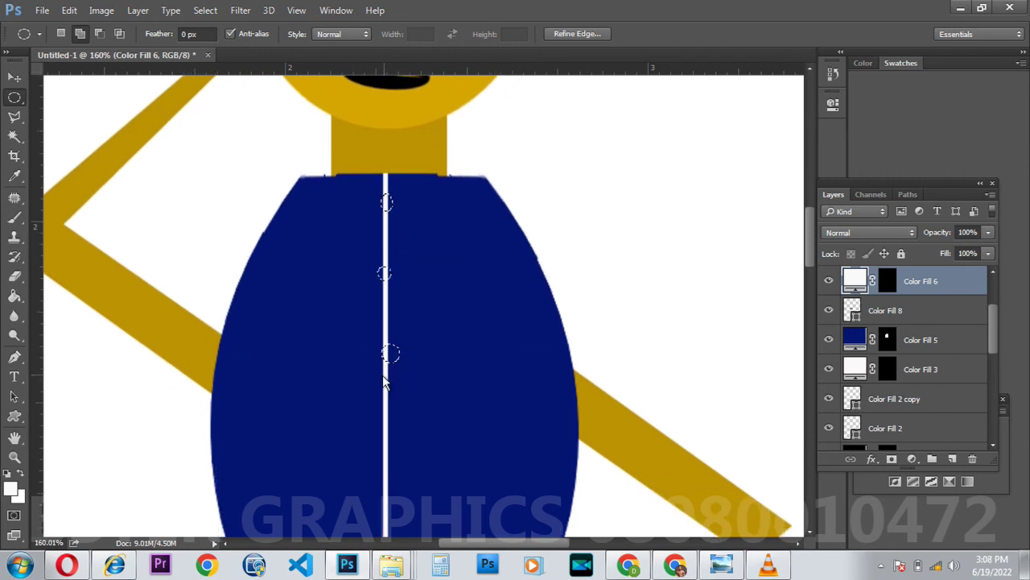
pyautogui.hotkey('ctrl', 'z')
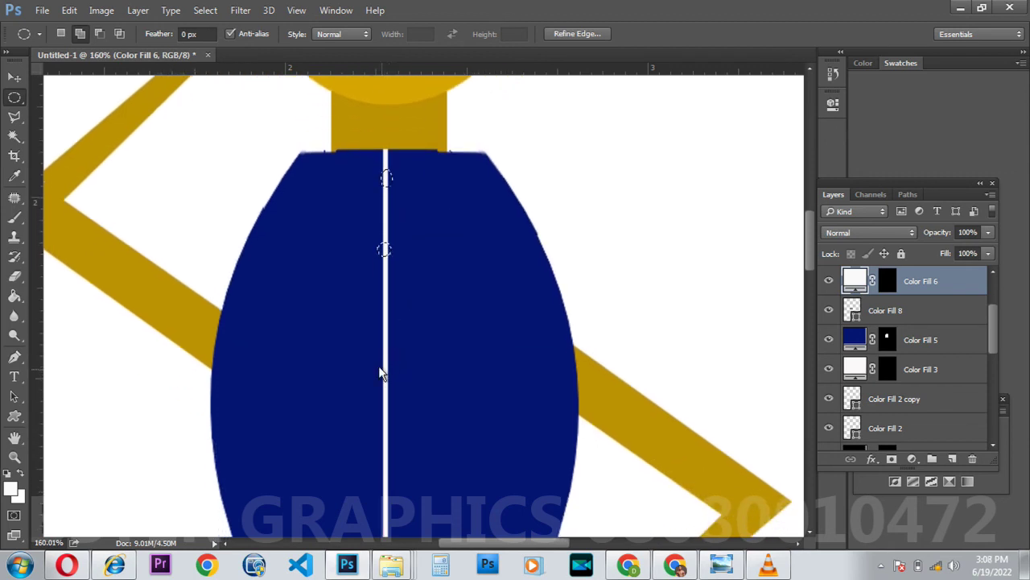
pyautogui.moveTo(379, 330); pyautogui.dragTo(391, 343)
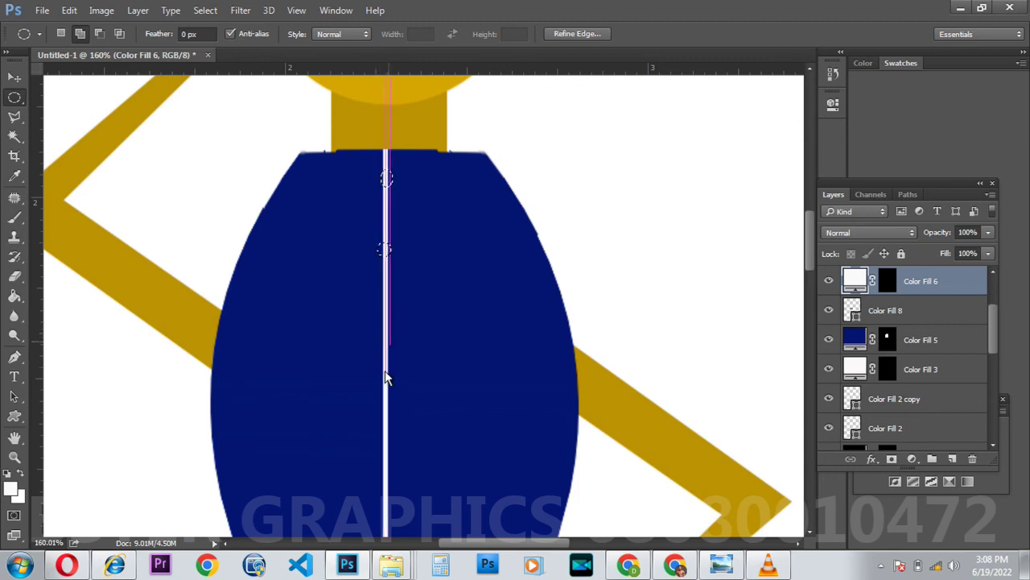
pyautogui.moveTo(379, 383); pyautogui.dragTo(392, 409)
pyautogui.scroll(-4, 384, 437)
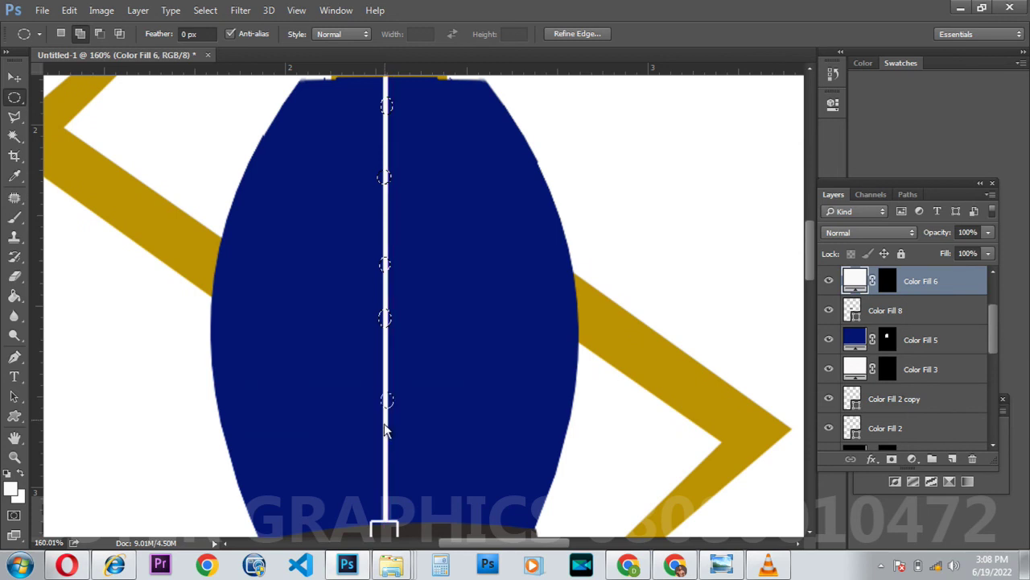
pyautogui.moveTo(380, 449); pyautogui.dragTo(392, 465)
pyautogui.moveTo(383, 500); pyautogui.dragTo(393, 504)
pyautogui.hotkey('ctrl', '0')
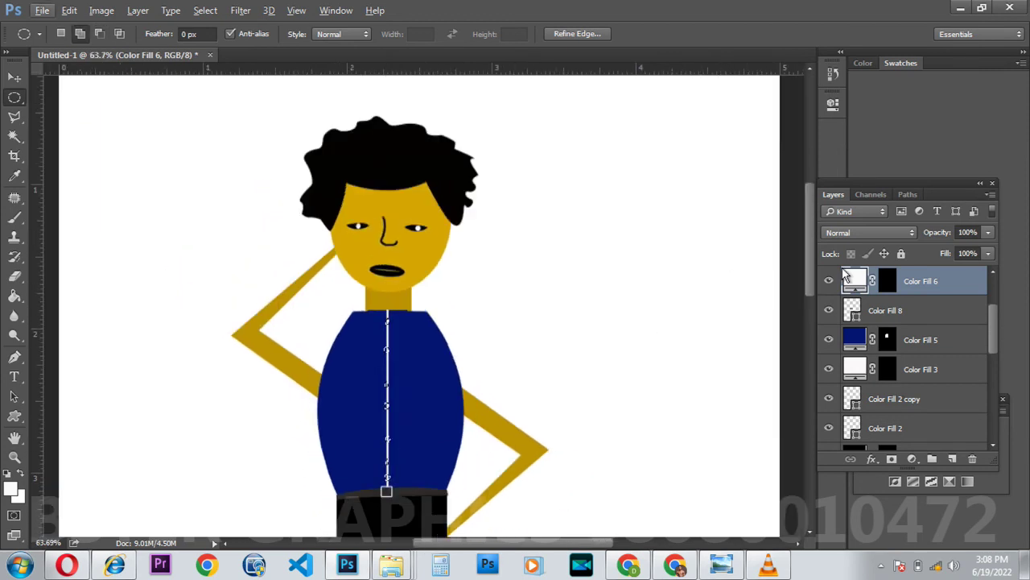
# Step: Select Color Fill 7 and try a pinkish near-white Solid Color fill, then cancel it
pyautogui.scroll(-5, 979, 397)
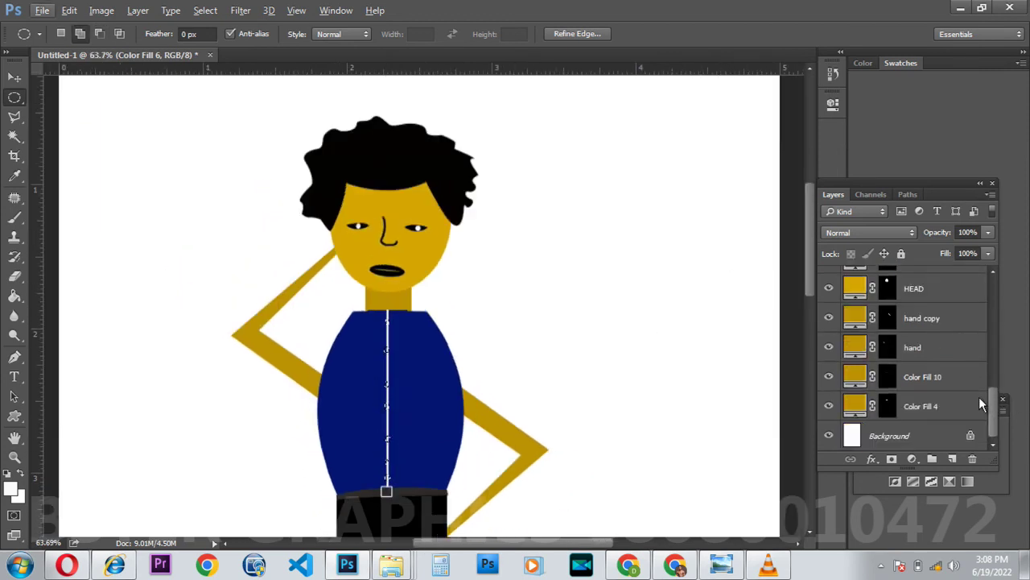
pyautogui.scroll(2, 950, 381)
pyautogui.click(938, 377)
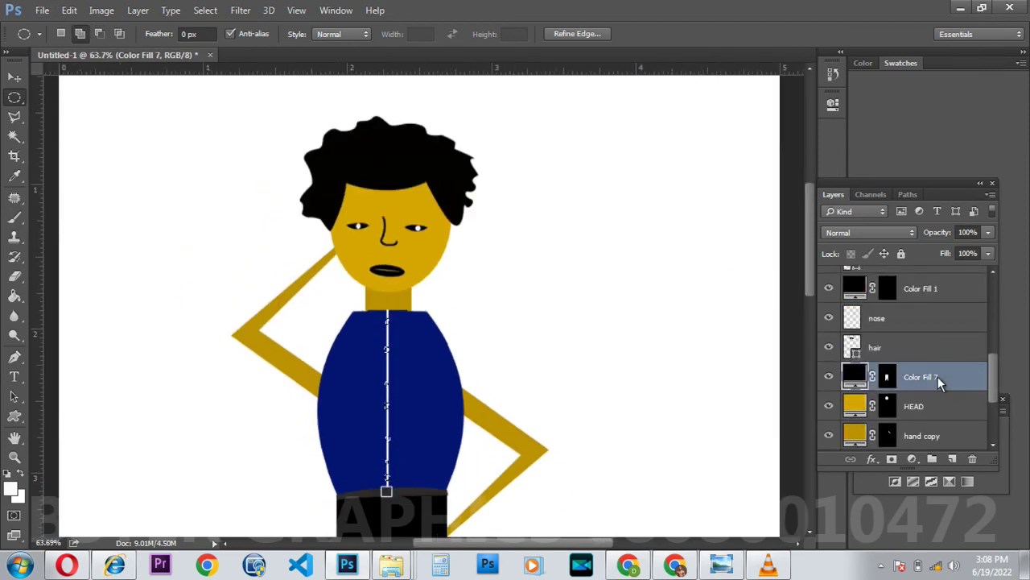
pyautogui.click(917, 464)
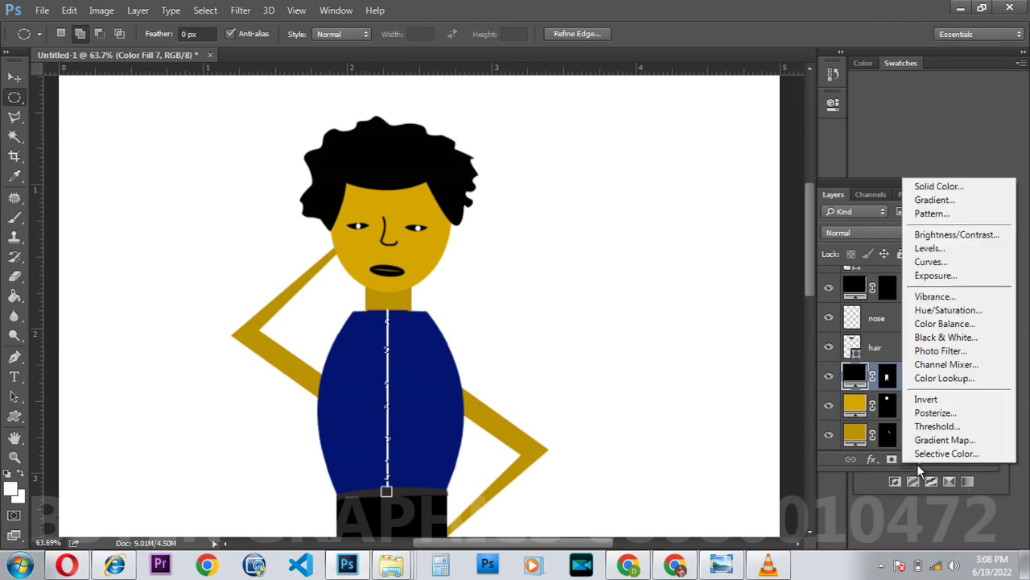
pyautogui.click(941, 188)
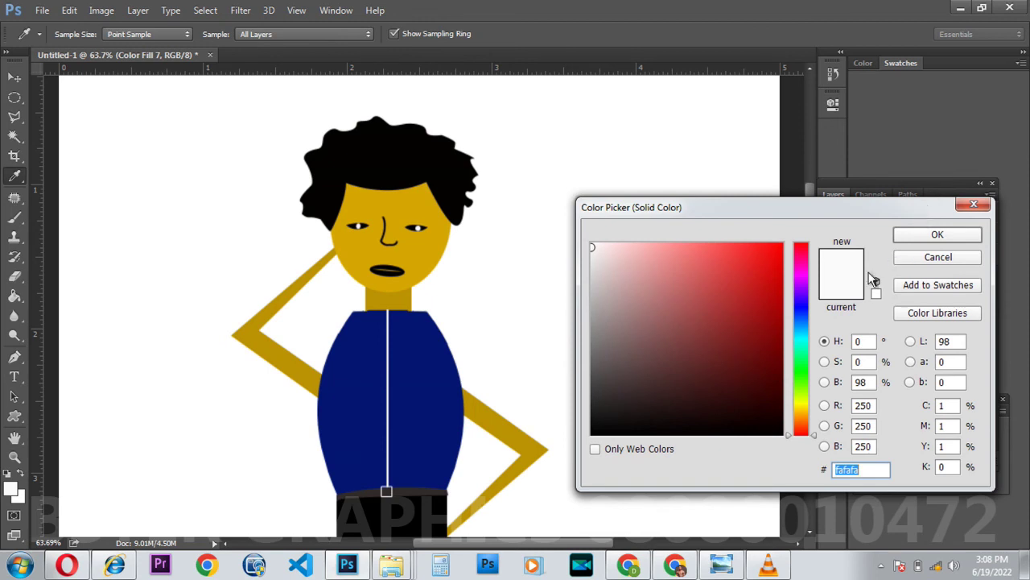
pyautogui.click(594, 249)
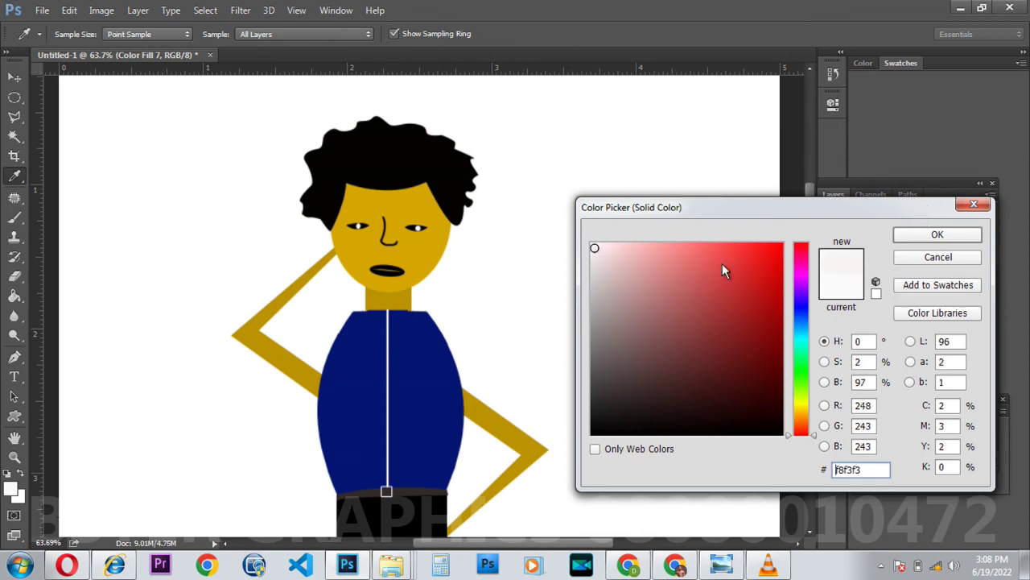
pyautogui.click(923, 259)
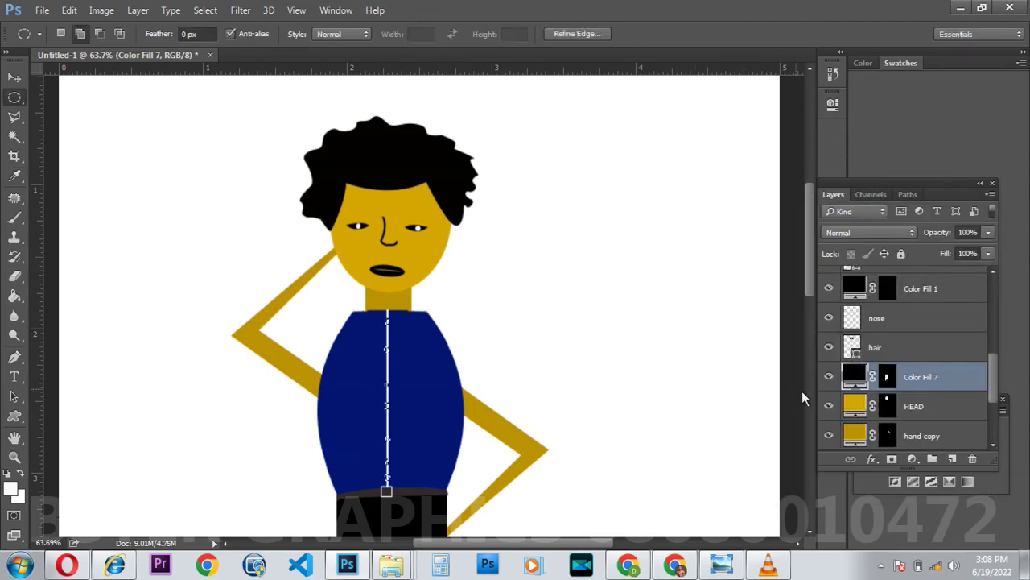
# Step: Add a new empty layer above Color Fill 7, paint-bucket the circles into buttons, and deselect
pyautogui.click(952, 459)
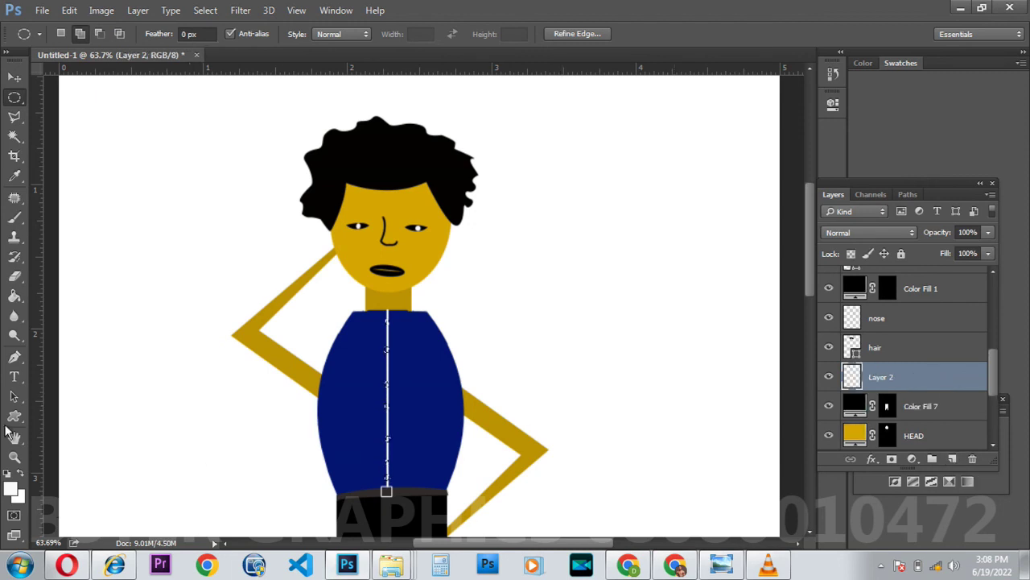
pyautogui.click(15, 297)
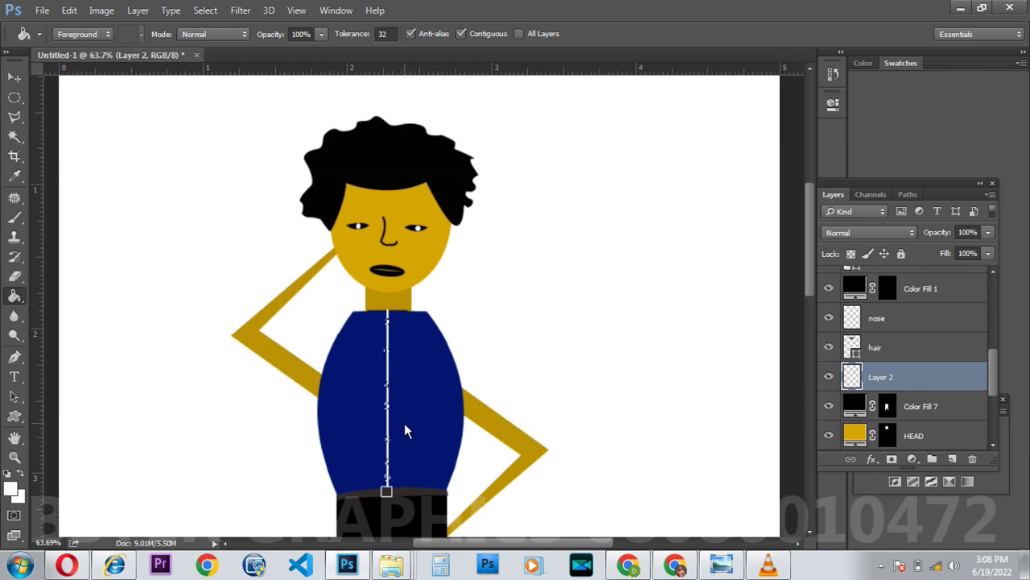
pyautogui.hotkey('ctrl', 'd')
# Step: Move Layer 2 higher in the layer stack and check the navy shirt shape
pyautogui.click(14, 77)
pyautogui.moveTo(931, 377); pyautogui.dragTo(920, 319)
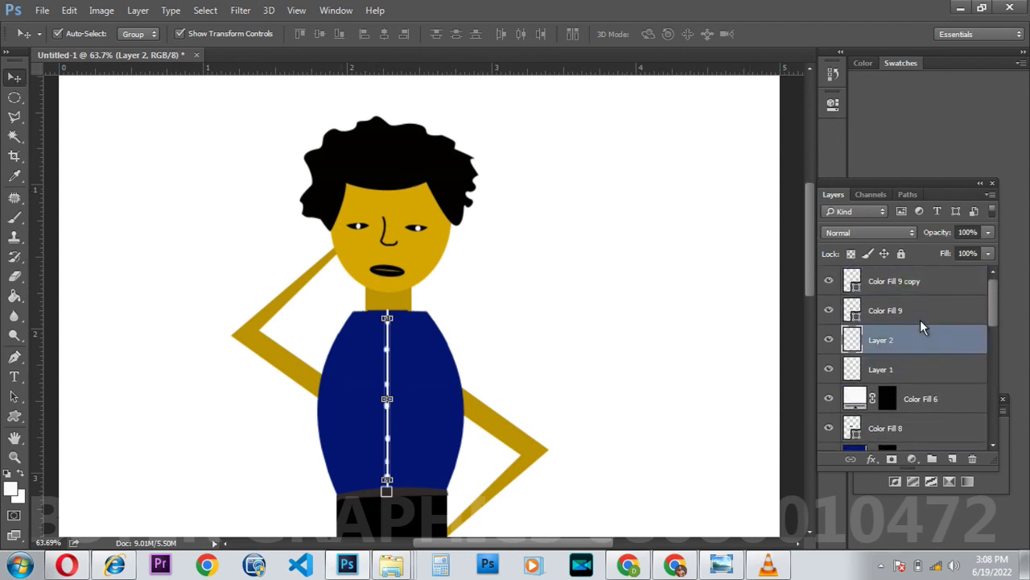
pyautogui.press('ctrl')
pyautogui.click(441, 438)
pyautogui.scroll(-5, 440, 430)
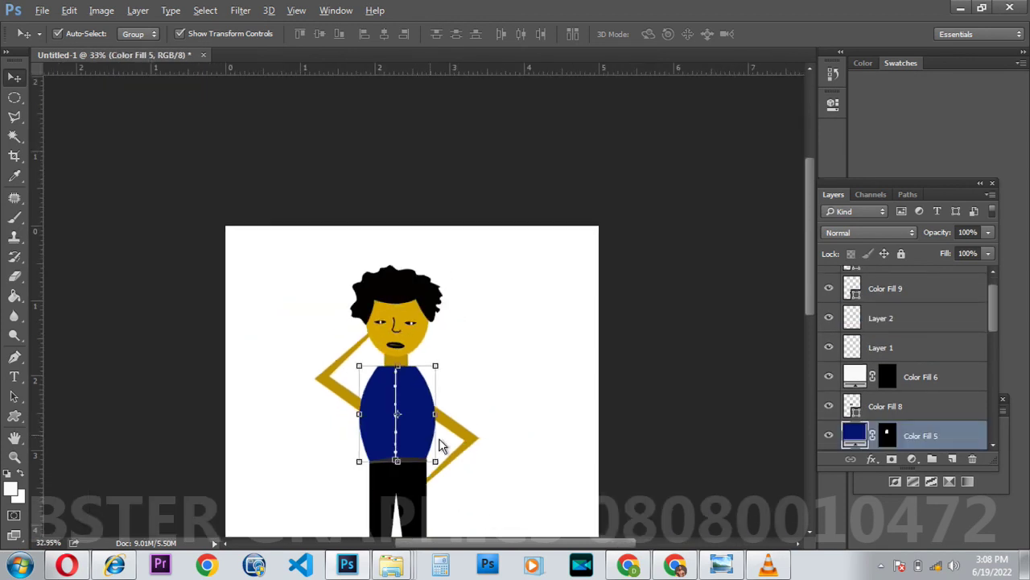
pyautogui.click(478, 394)
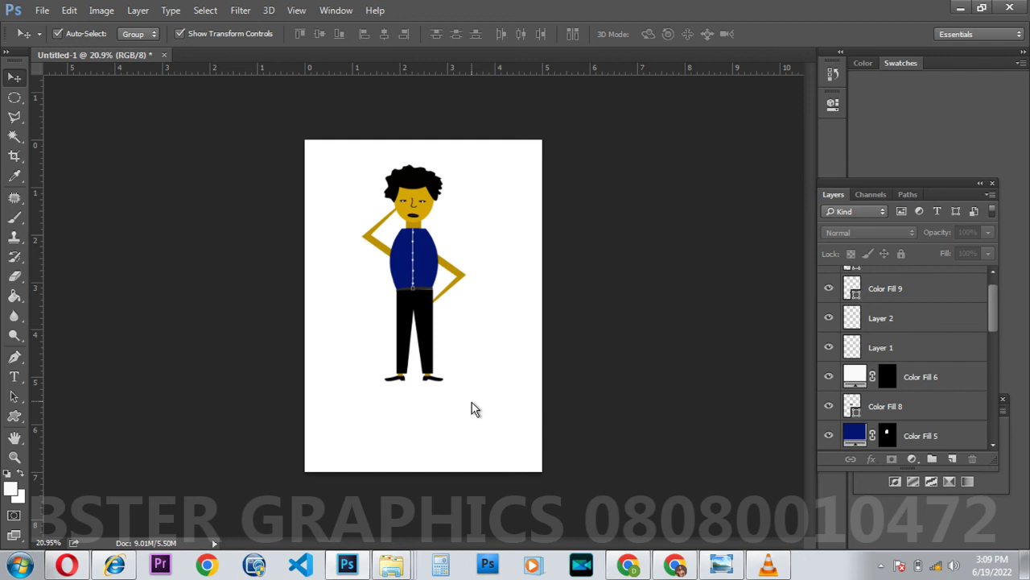
# Step: Select all figure layers from Color Fill 9 copy down to Color Fill 4 and group them
pyautogui.scroll(1, 956, 301)
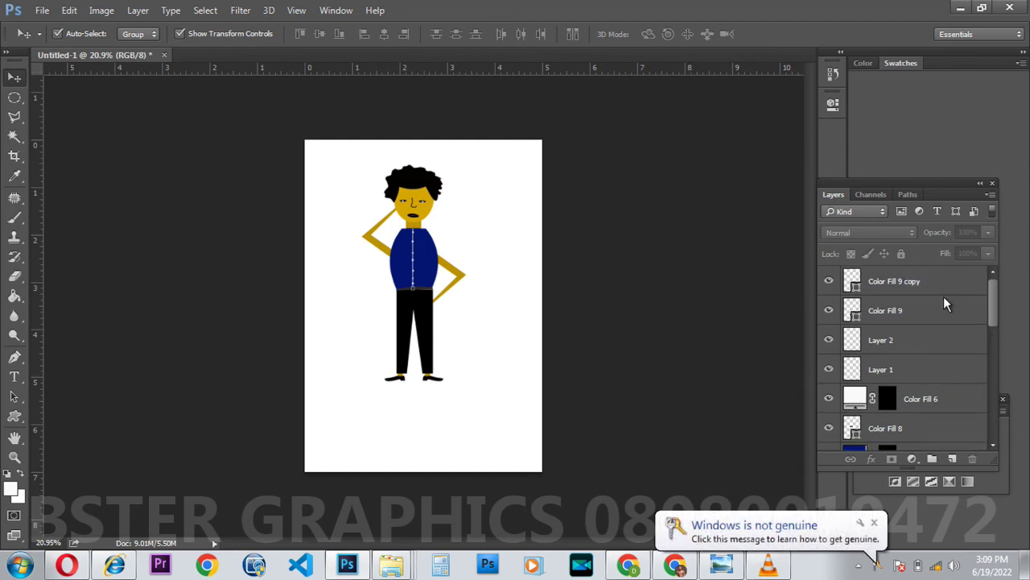
pyautogui.click(947, 279)
pyautogui.scroll(-5, 946, 302)
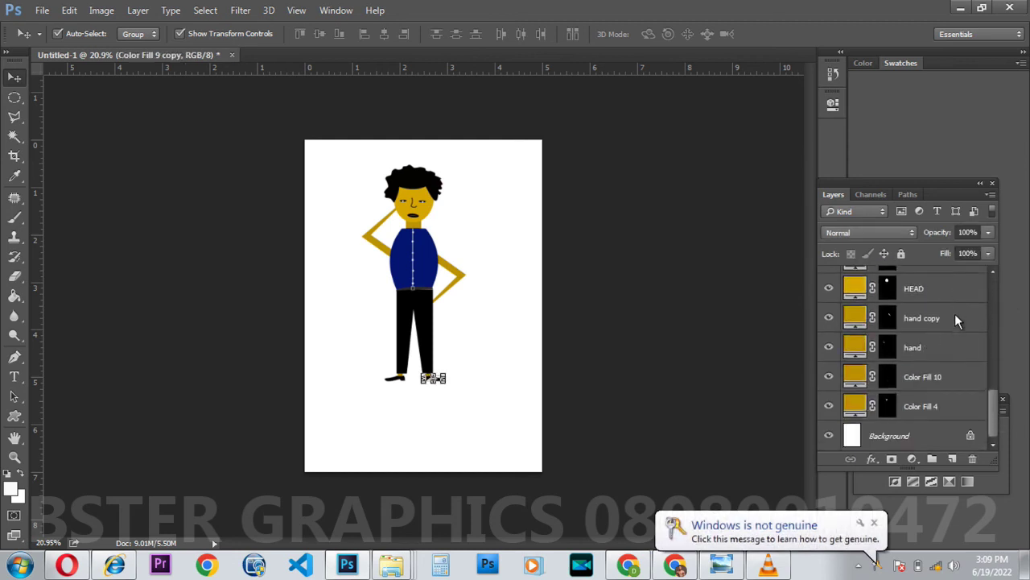
pyautogui.keyDown('shift'); pyautogui.click(937, 406); pyautogui.keyUp('shift')
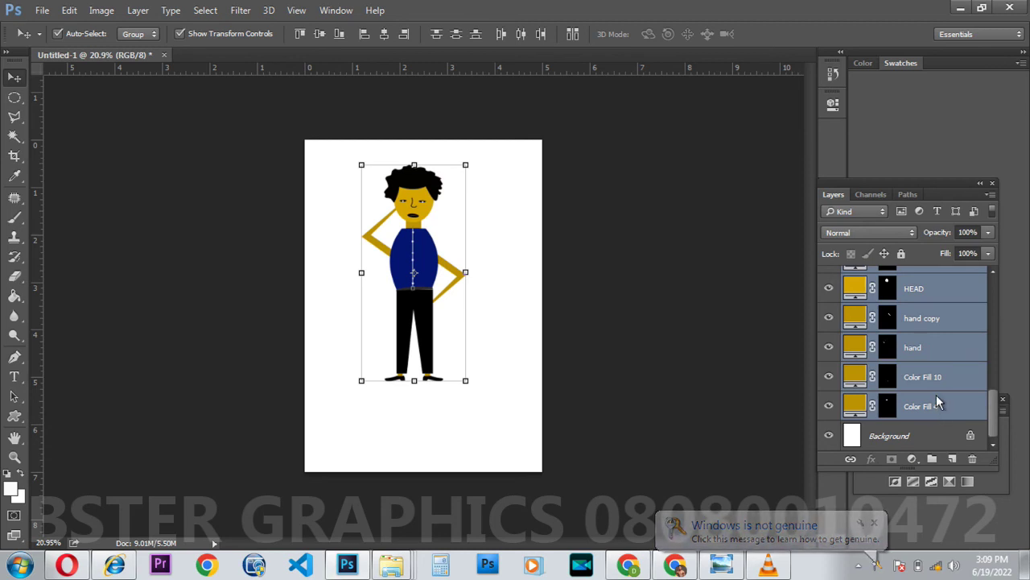
pyautogui.hotkey('ctrl', 'g')
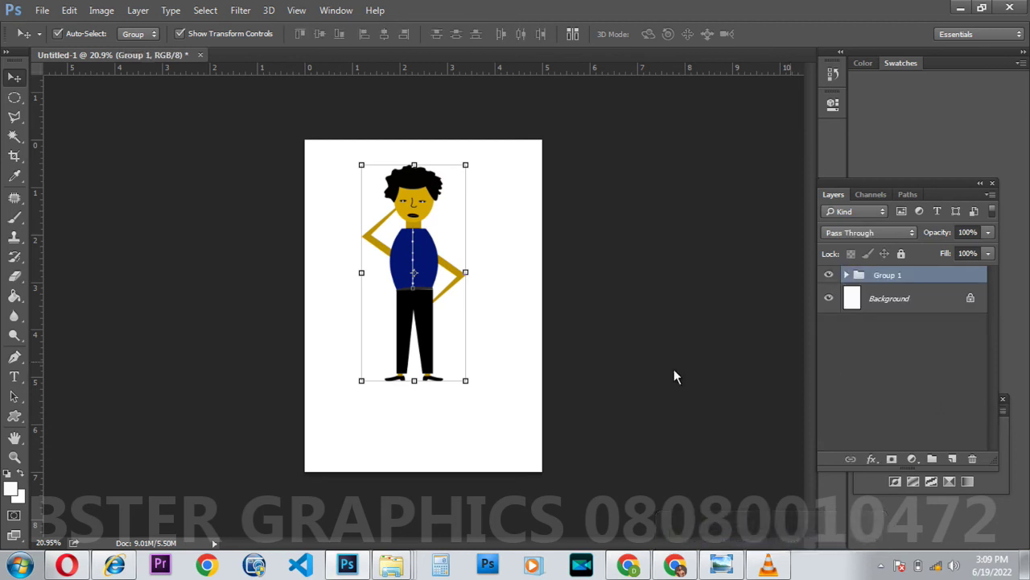
# Step: Drag Group 1 downward so the cartoon man sits lower on the page
pyautogui.moveTo(428, 260); pyautogui.dragTo(435, 294)
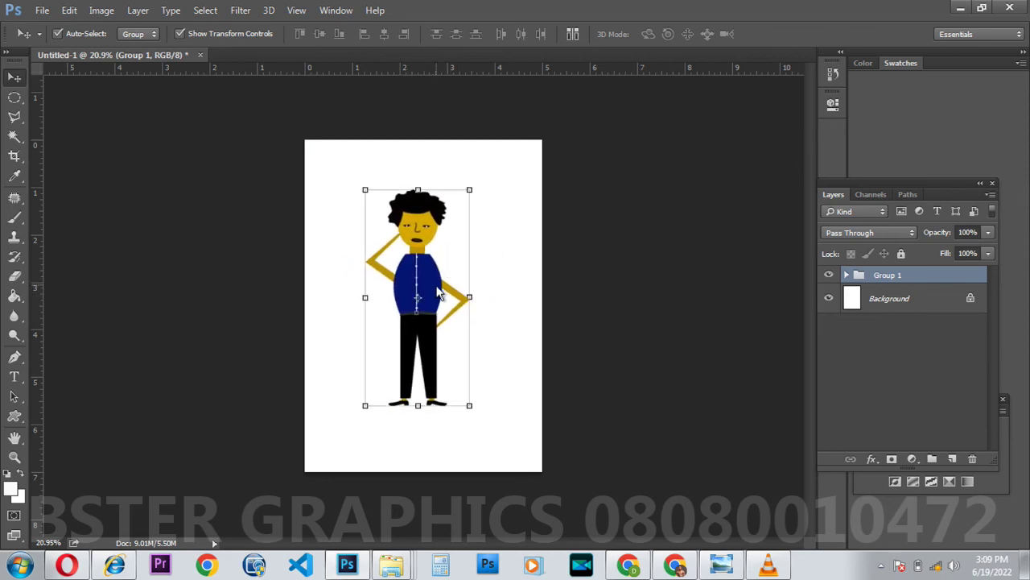